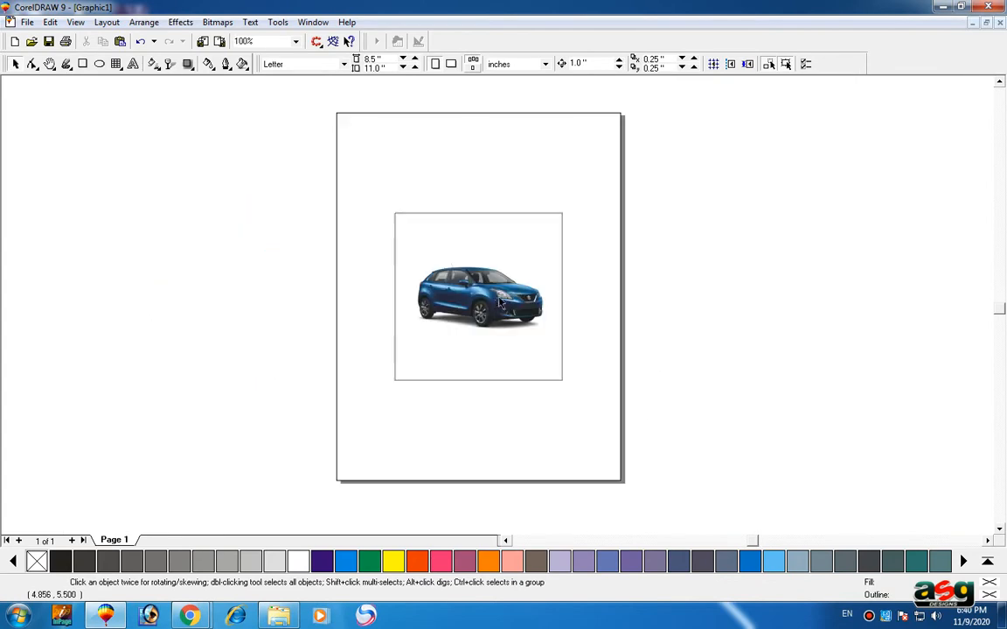
# Move the car image straight down inside the square frame, to about y 4.94 inches
pyautogui.moveTo(491, 292); pyautogui.dragTo(491, 297)
pyautogui.scroll(1, 491, 297)
pyautogui.scroll(1, 492, 290)
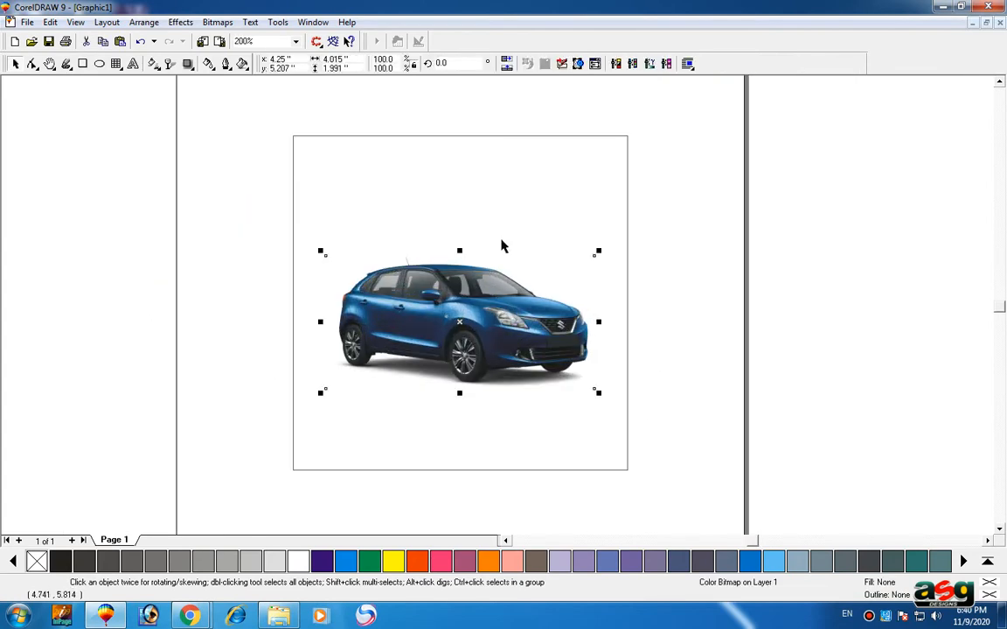
pyautogui.keyDown('shift'); pyautogui.click(515, 167); pyautogui.keyUp('shift')
pyautogui.scroll(1, 513, 187)
pyautogui.keyDown('shift'); pyautogui.click(511, 171); pyautogui.keyUp('shift')
pyautogui.moveTo(535, 304); pyautogui.dragTo(524, 317)
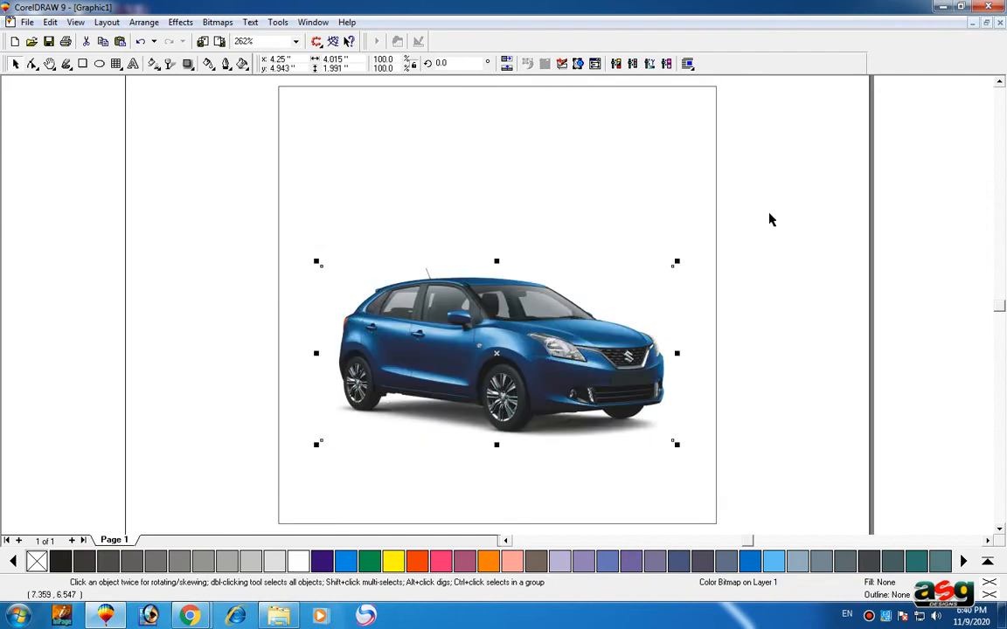
pyautogui.click(769, 216)
# Sample the blue body colour from the car's hood with the Eyedropper using the 3x3 sample size
pyautogui.click(534, 324)
pyautogui.press('space')
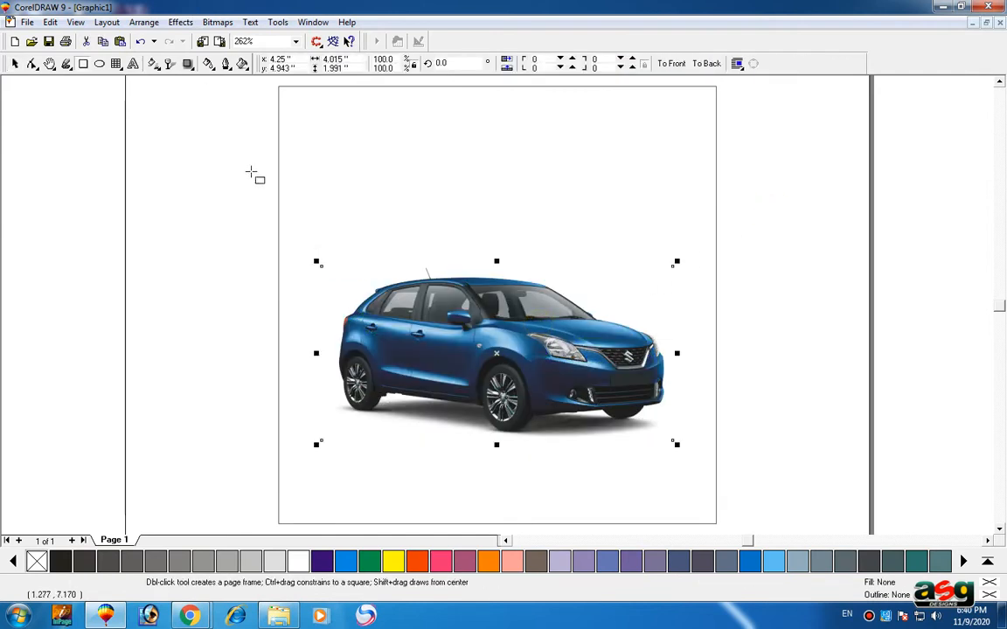
pyautogui.press('space')
pyautogui.click(211, 68)
pyautogui.click(211, 83)
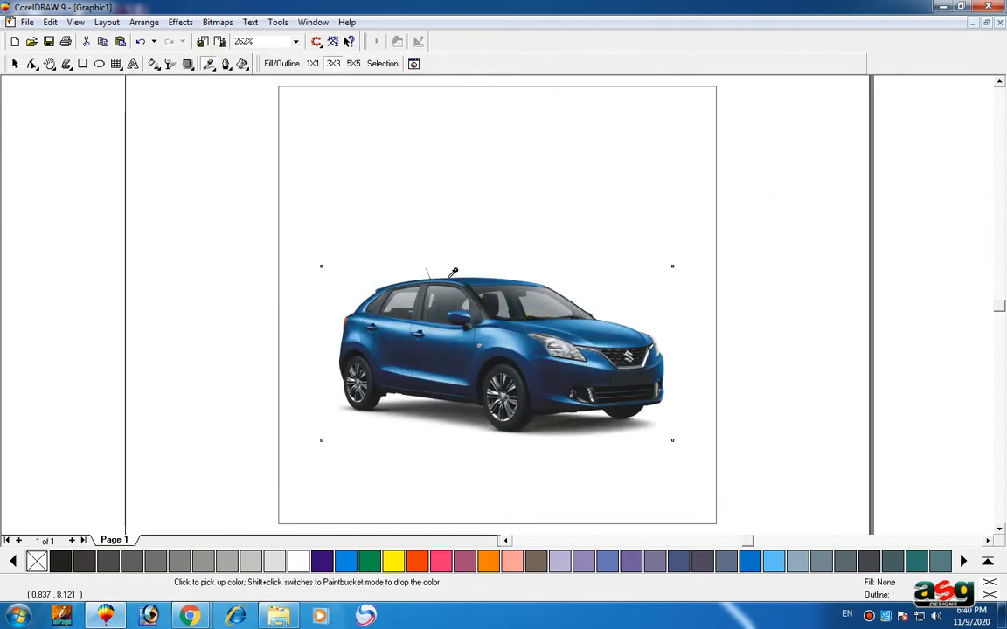
pyautogui.click(536, 338)
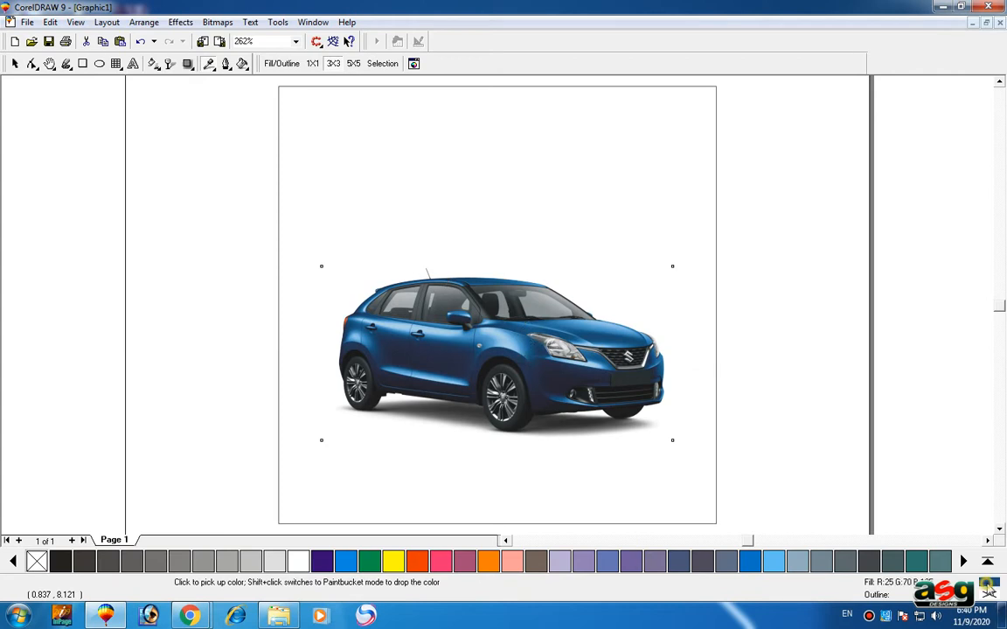
# Convert the sampled fill colour to the CMYK model and set it to C 95, M 65, Y 35, K 0
pyautogui.doubleClick(988, 589)
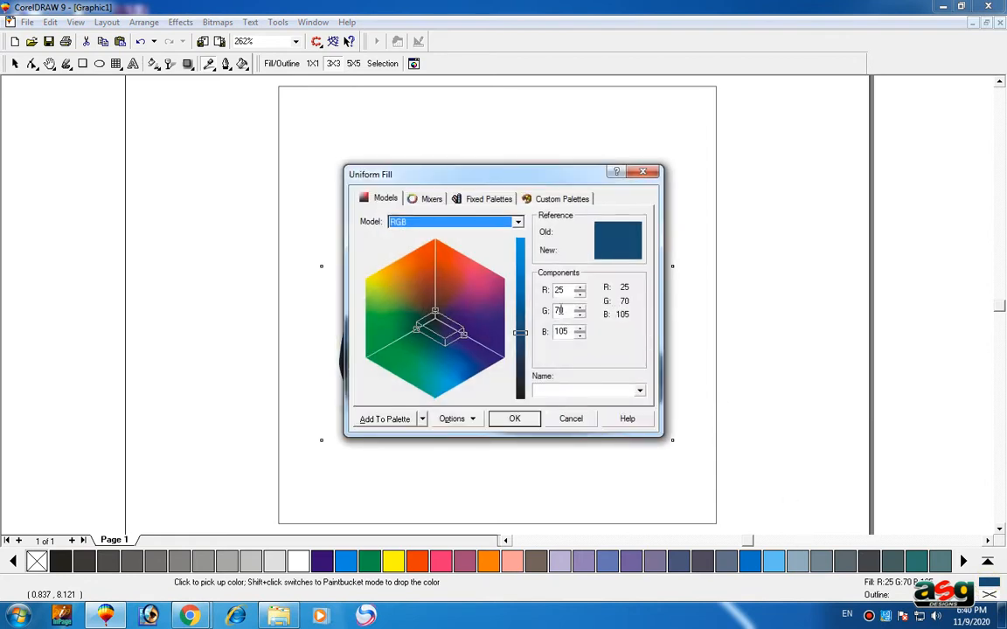
pyautogui.click(445, 222)
pyautogui.click(437, 238)
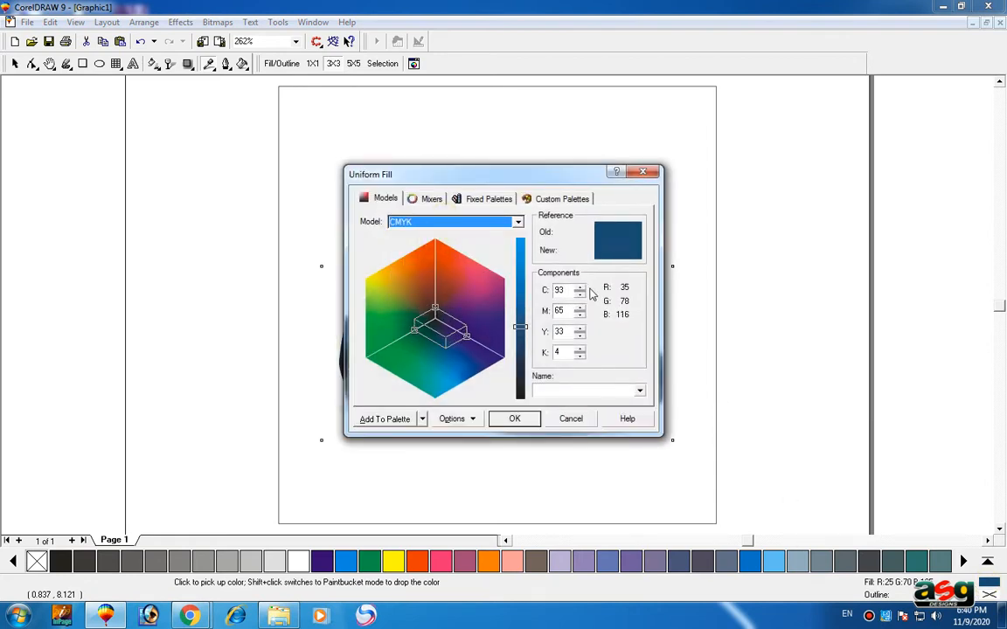
pyautogui.doubleClick(563, 290)
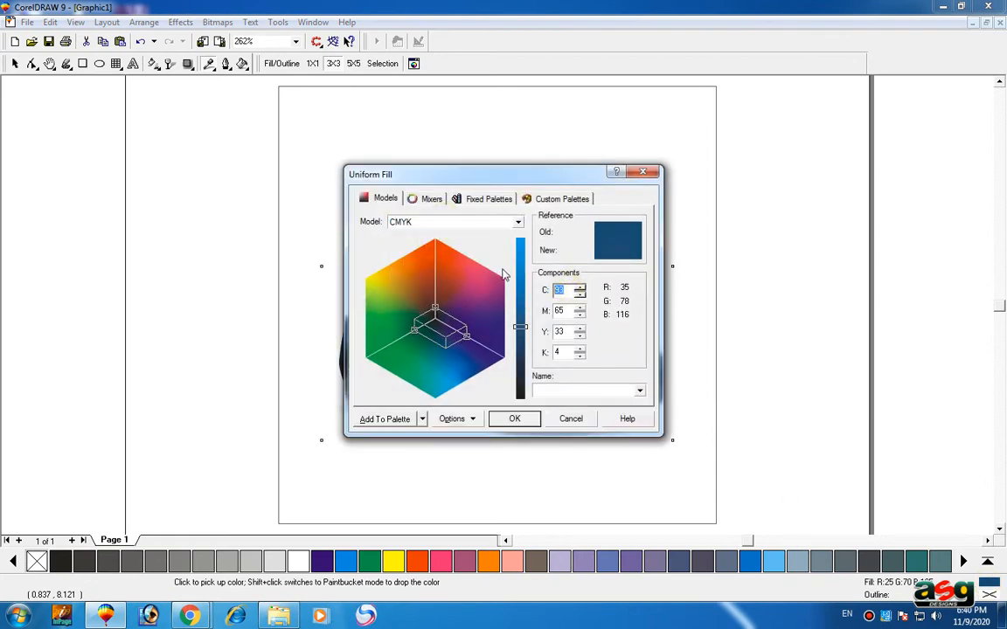
pyautogui.write('95')
pyautogui.press('Tab')
pyautogui.press('Tab')
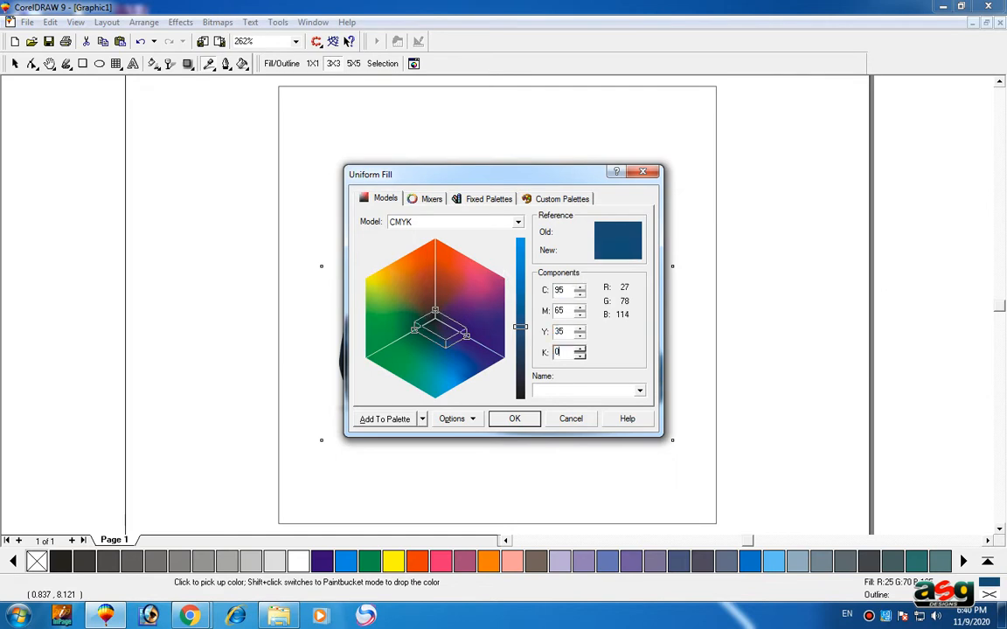
pyautogui.press('Return')
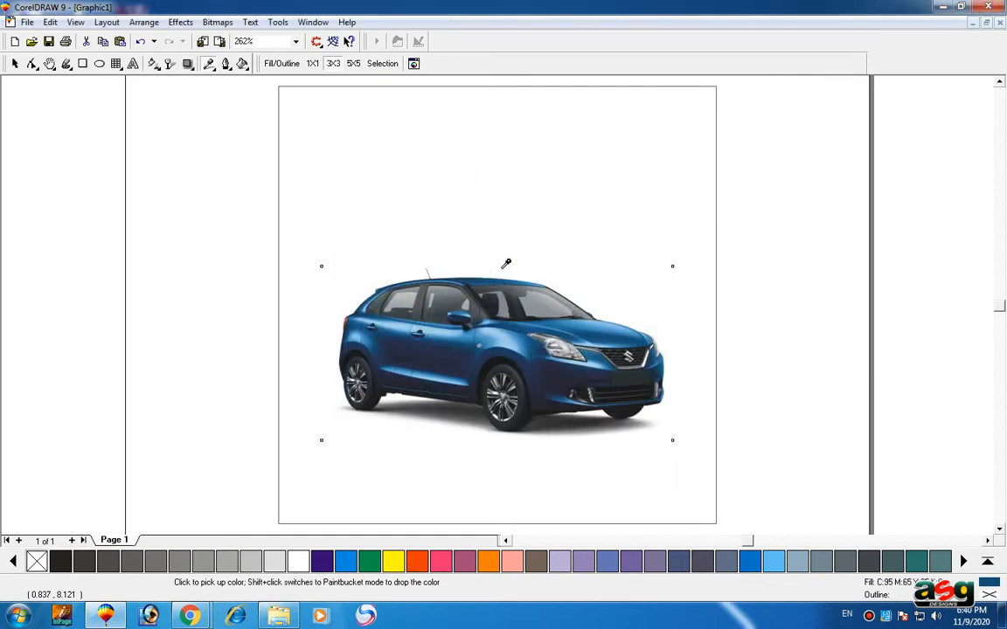
# Fill the square frame behind the car with the prepared blue using the Paintbucket tool
pyautogui.click(210, 70)
pyautogui.click(216, 101)
pyautogui.click(432, 115)
pyautogui.press('space')
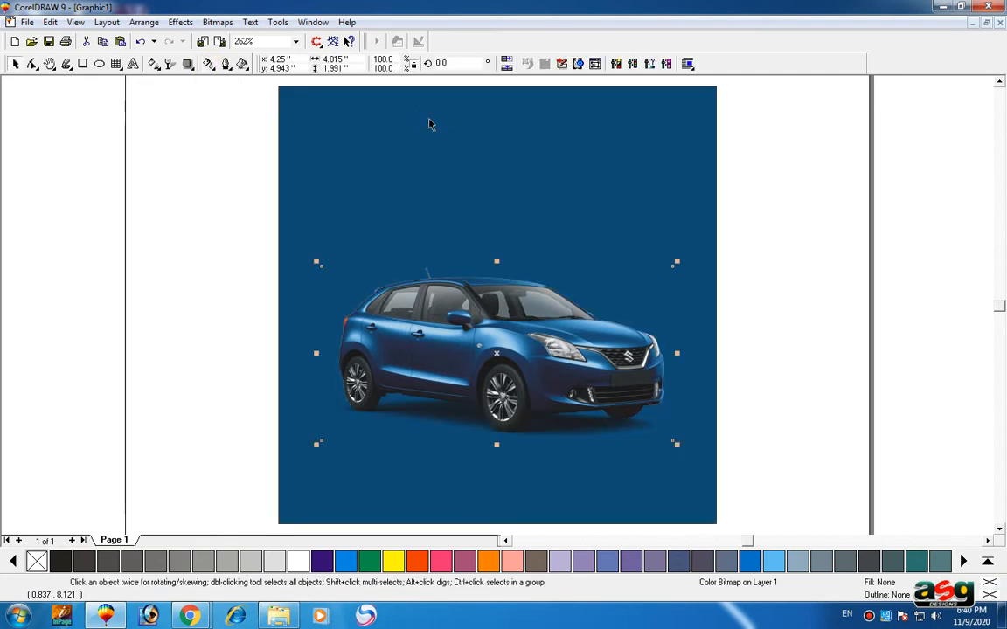
# Remove the black outline from the blue square
pyautogui.keyDown('shift'); pyautogui.click(365, 127); pyautogui.keyUp('shift')
pyautogui.click(170, 140)
pyautogui.click(380, 129)
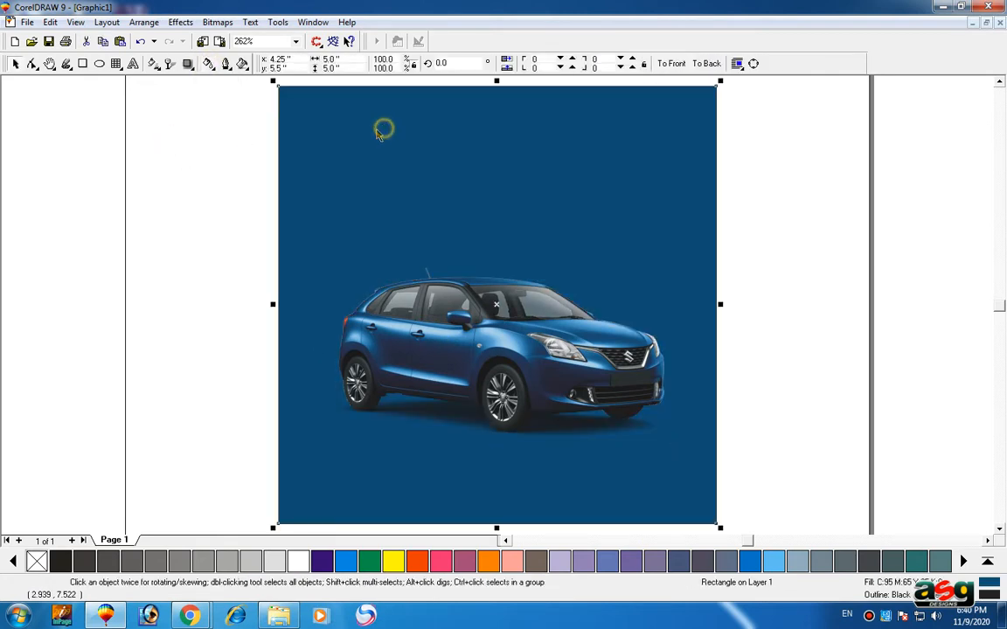
pyautogui.click(86, 339)
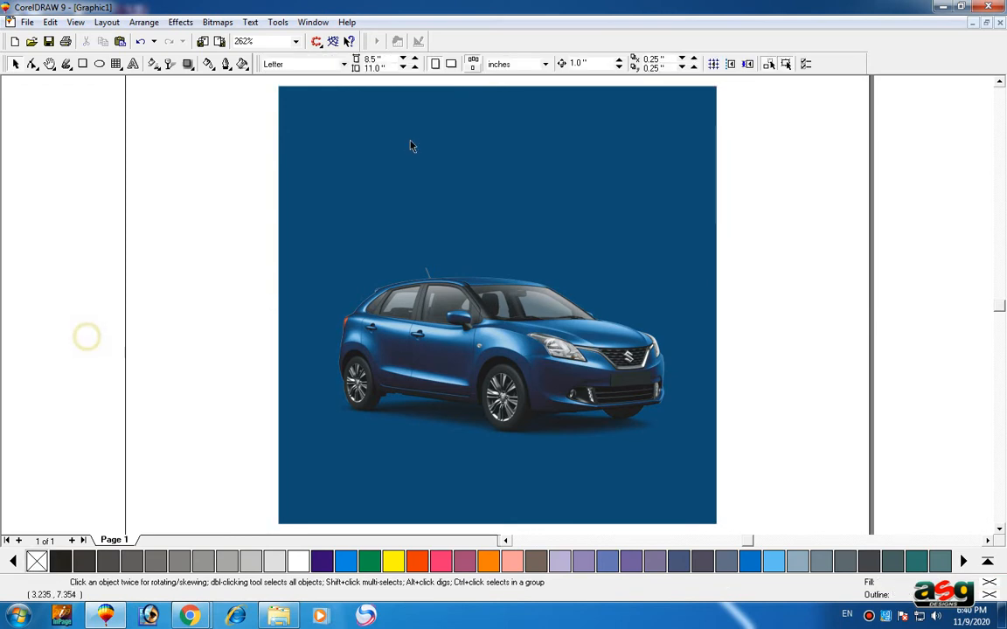
pyautogui.click(409, 139)
pyautogui.click(209, 273)
# Shrink the car image slightly around its centre and nudge it a little lower in the blue square
pyautogui.click(461, 348)
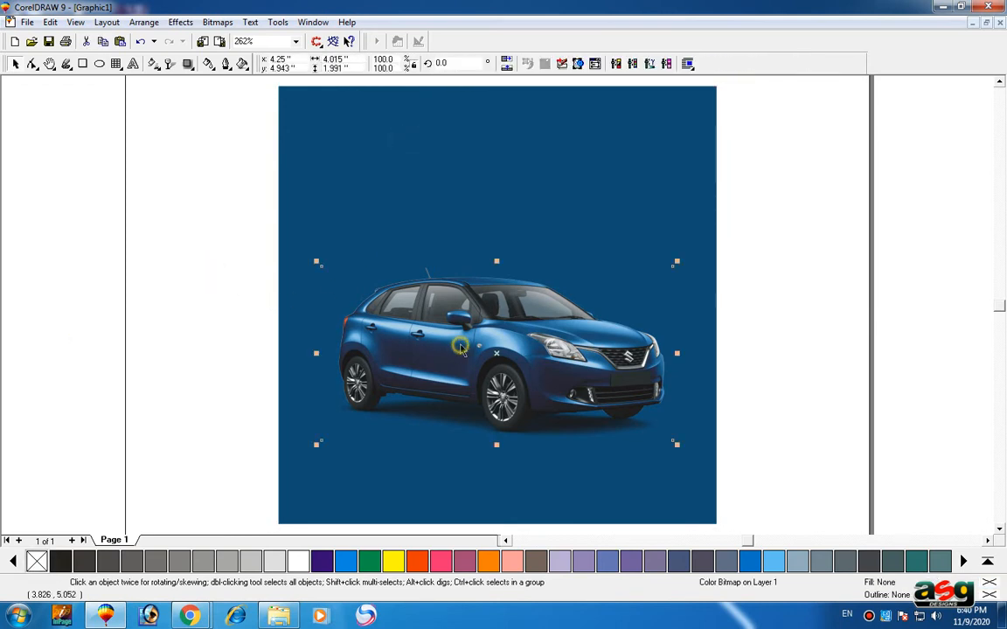
pyautogui.click(215, 304)
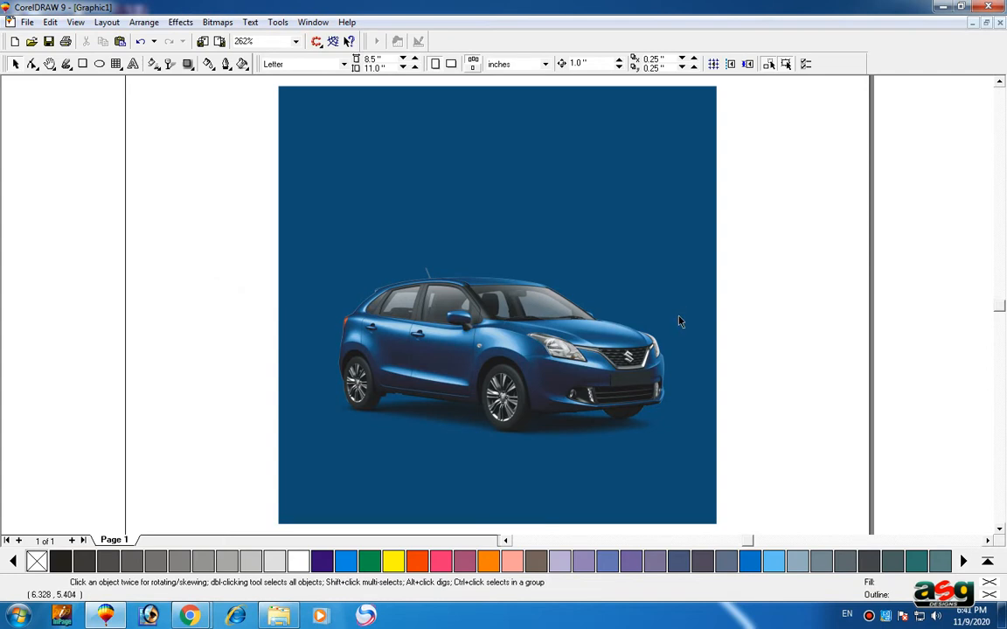
pyautogui.click(614, 359)
pyautogui.moveTo(678, 262); pyautogui.dragTo(659, 272)
pyautogui.moveTo(503, 318); pyautogui.dragTo(502, 323)
pyautogui.click(256, 257)
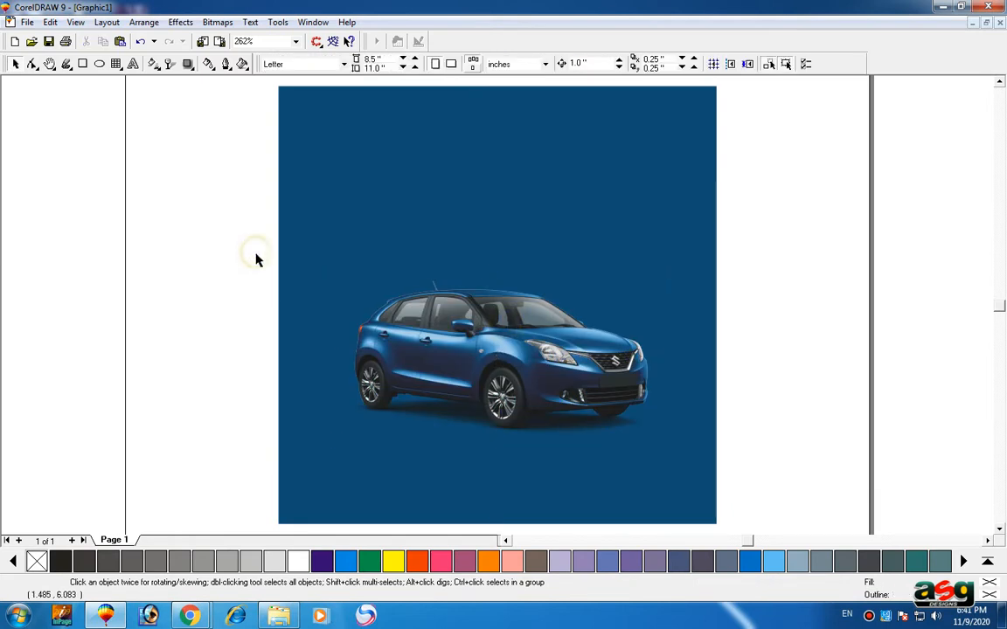
# Draw a circle about 1.24 inches in diameter and place it over the square's left edge, overlapping the car's rear
pyautogui.click(99, 64)
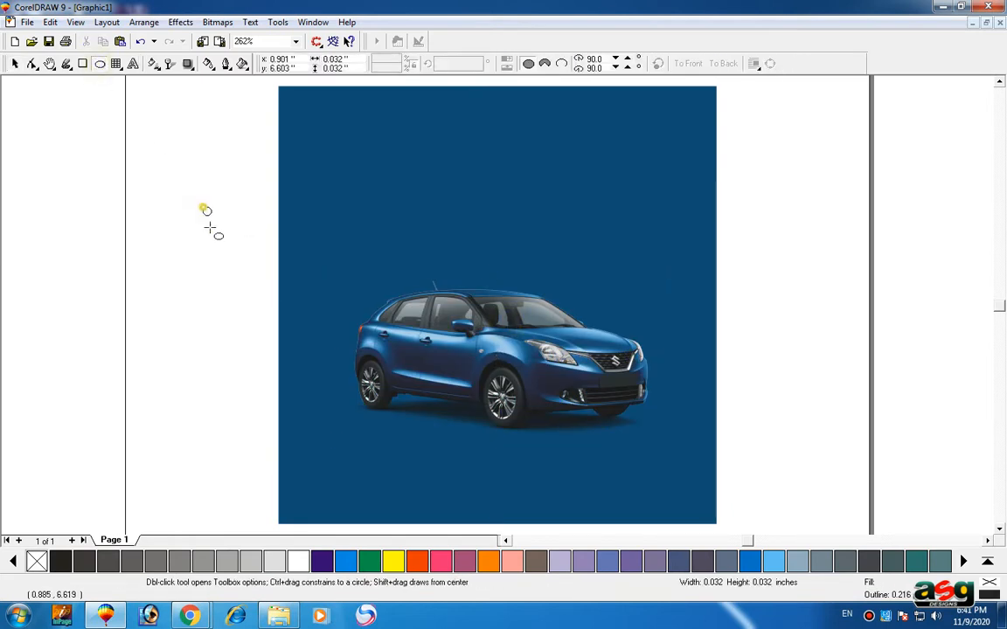
pyautogui.moveTo(199, 203)
pyautogui.mouseDown()
pyautogui.moveTo(272, 314)
pyautogui.moveTo(298, 320)
pyautogui.mouseUp()
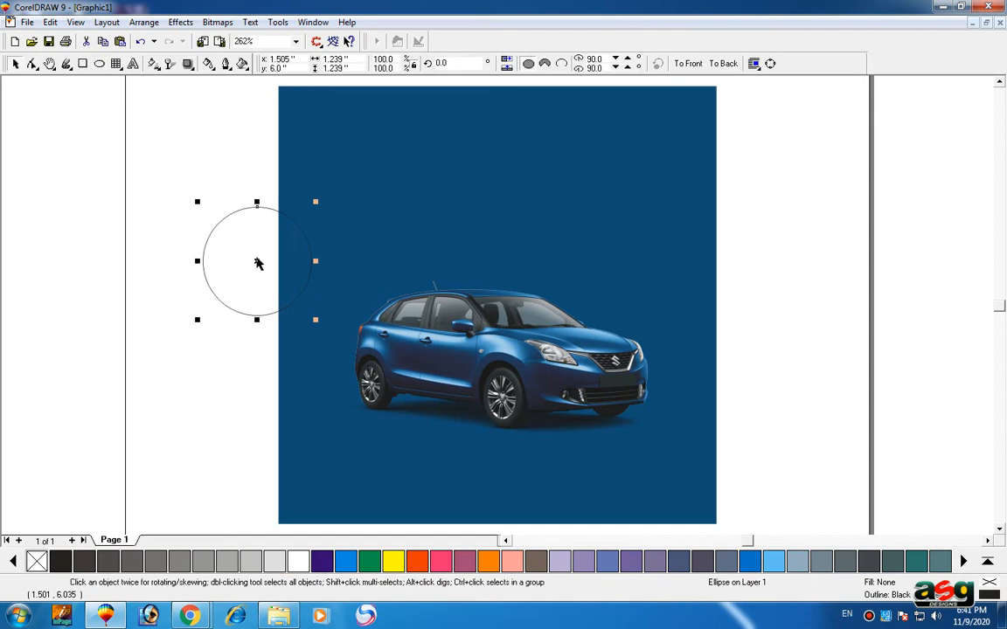
pyautogui.moveTo(257, 265); pyautogui.dragTo(307, 330)
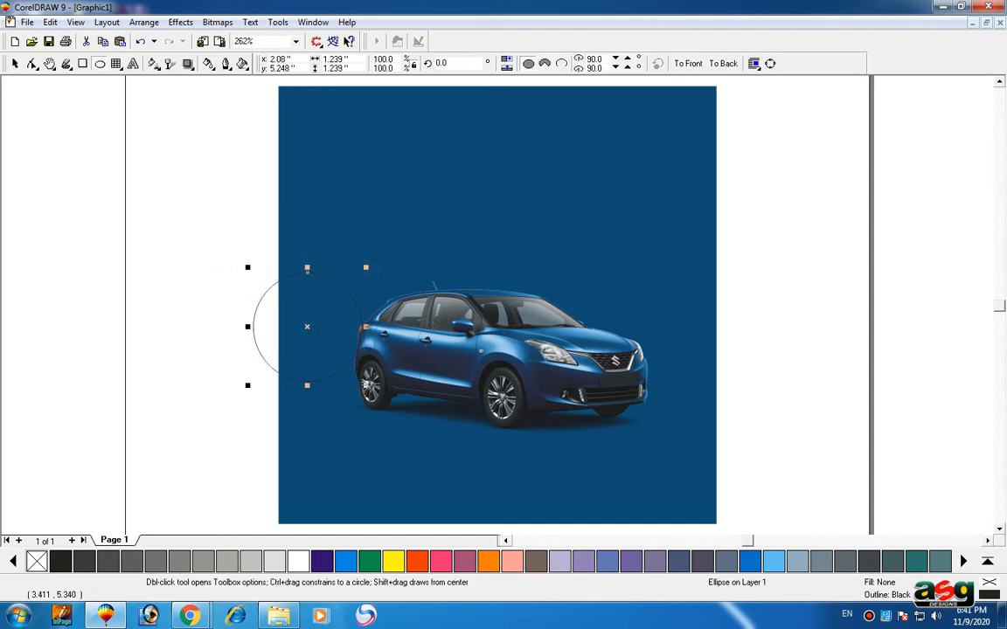
# Enlarge the car image slightly around its centre
pyautogui.press('space')
pyautogui.click(510, 358)
pyautogui.moveTo(660, 276); pyautogui.dragTo(677, 275)
# Shift the circle slightly toward the car and add two larger concentric copies, about 1.48 and 1.77 inches in diameter
pyautogui.click(329, 297)
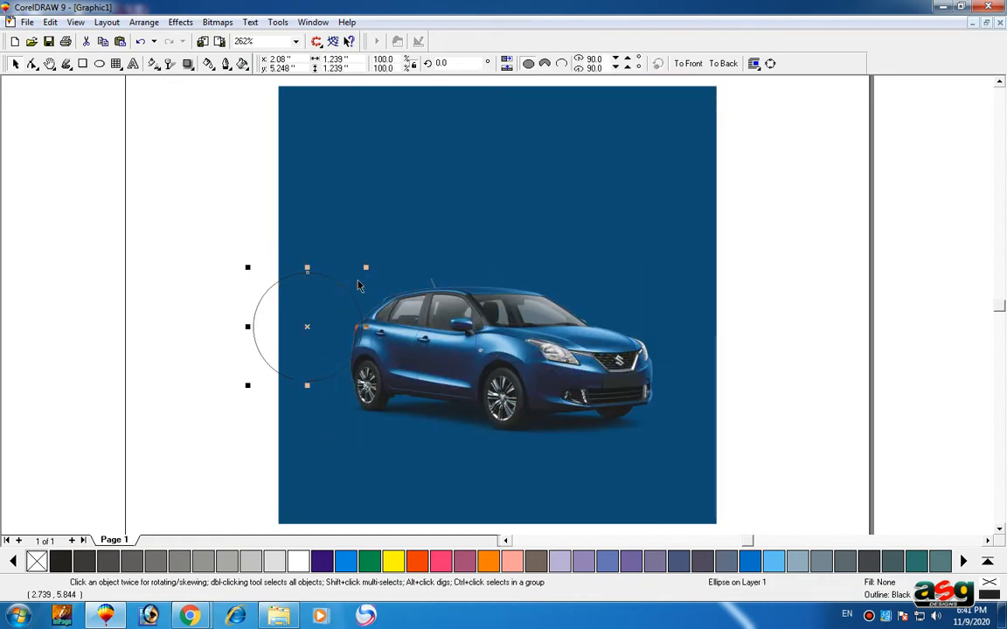
pyautogui.moveTo(300, 304); pyautogui.dragTo(309, 312)
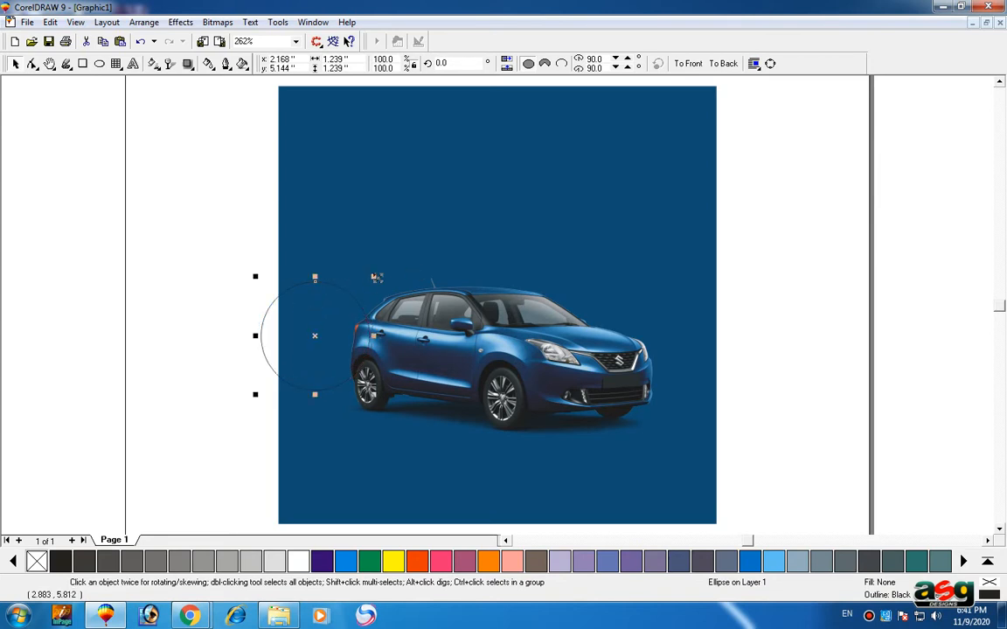
pyautogui.moveTo(376, 277); pyautogui.dragTo(401, 269)
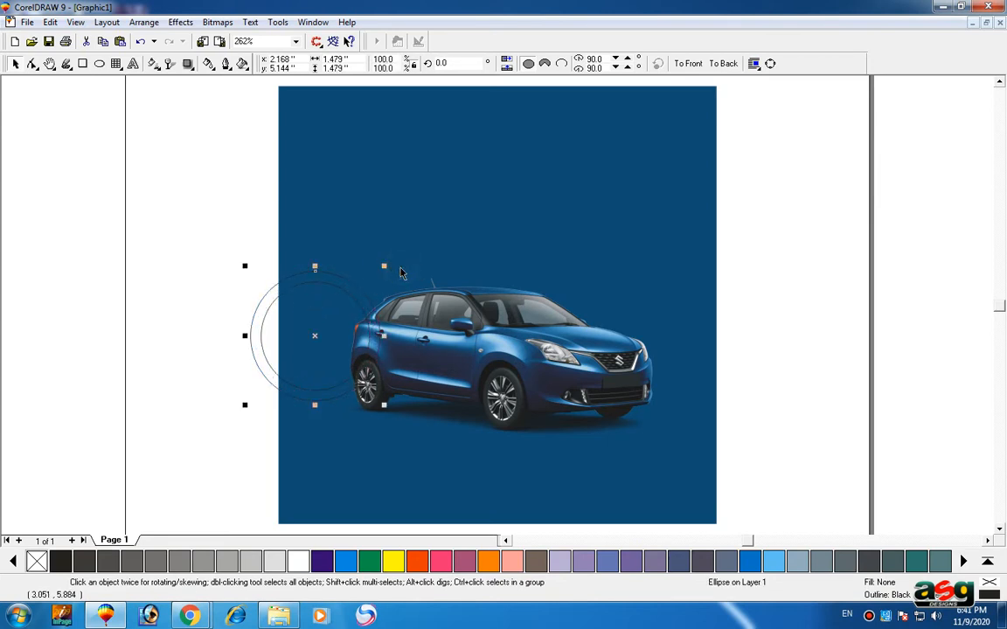
pyautogui.click(127, 230)
pyautogui.click(230, 279)
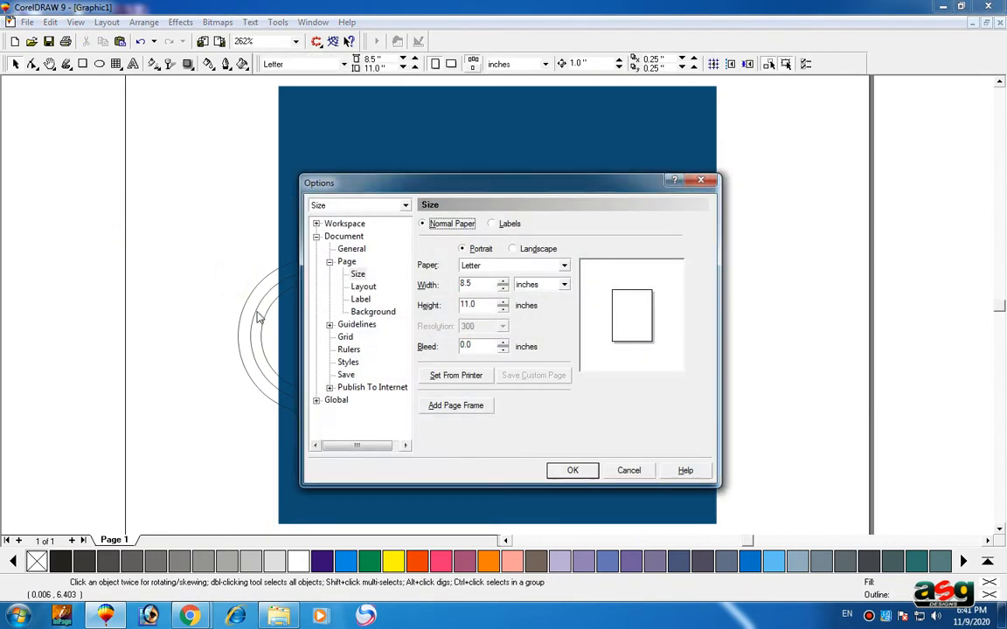
pyautogui.press('Escape')
# Copy the outline and fill properties of the blue square to all three concentric circles
pyautogui.moveTo(227, 284); pyautogui.dragTo(271, 336)
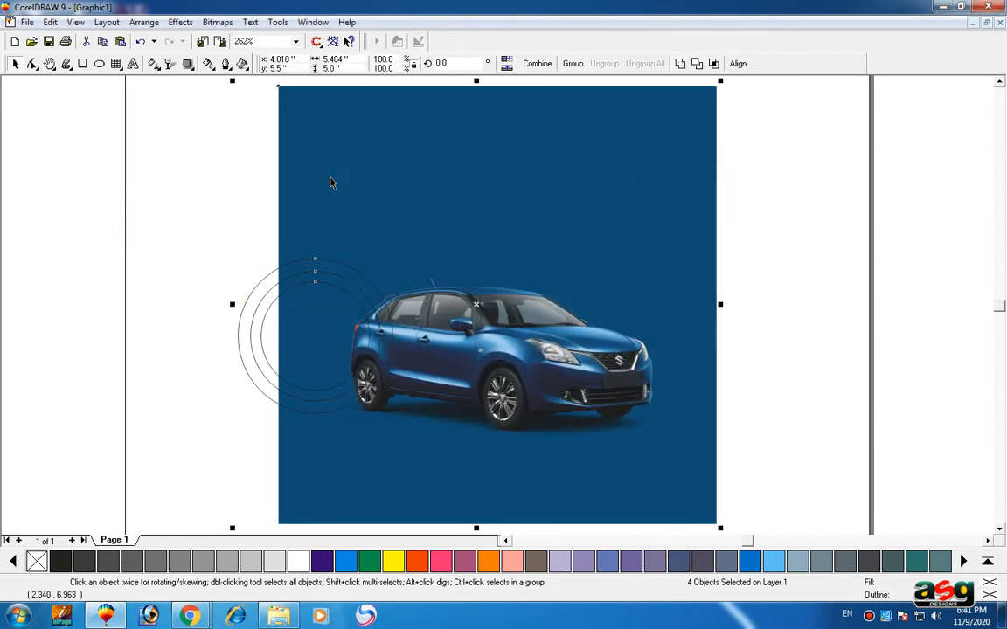
pyautogui.keyDown('shift'); pyautogui.click(330, 173); pyautogui.keyUp('shift')
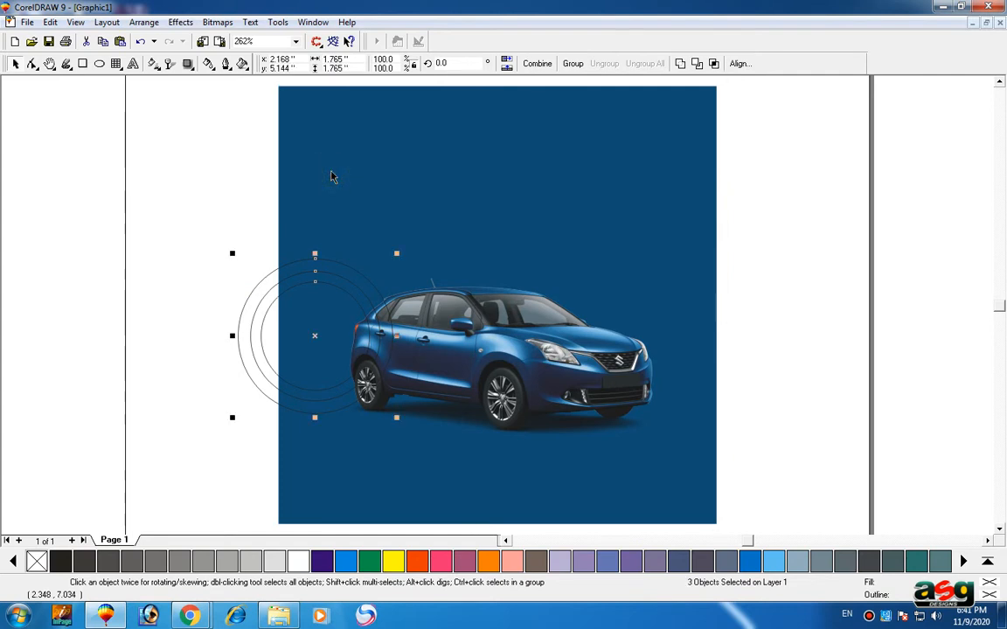
pyautogui.hotkey('ctrl', 'shift', 'a')
pyautogui.click(392, 281)
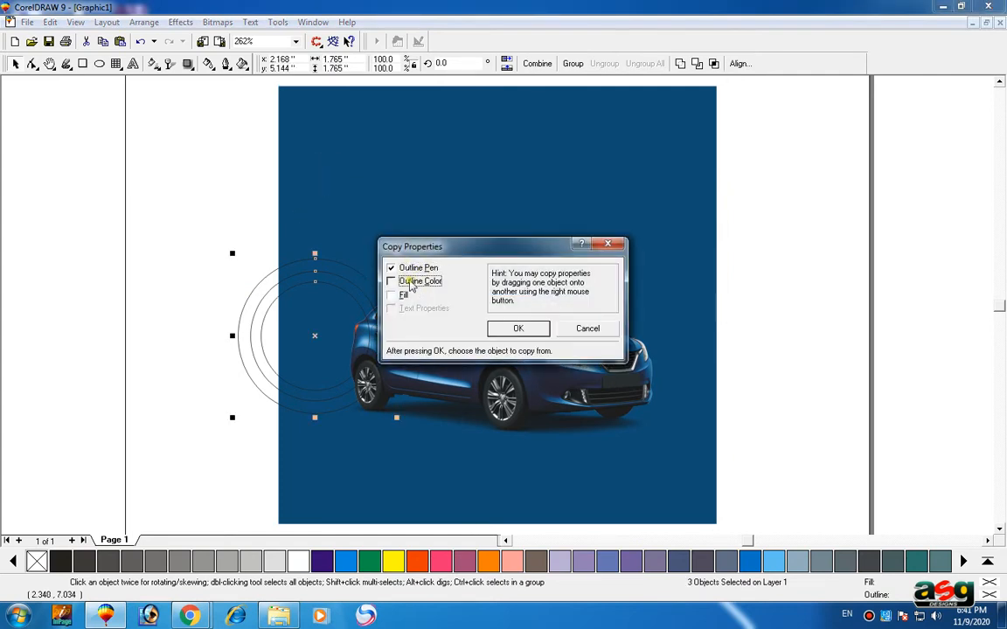
pyautogui.click(391, 295)
pyautogui.press('Return')
pyautogui.click(402, 153)
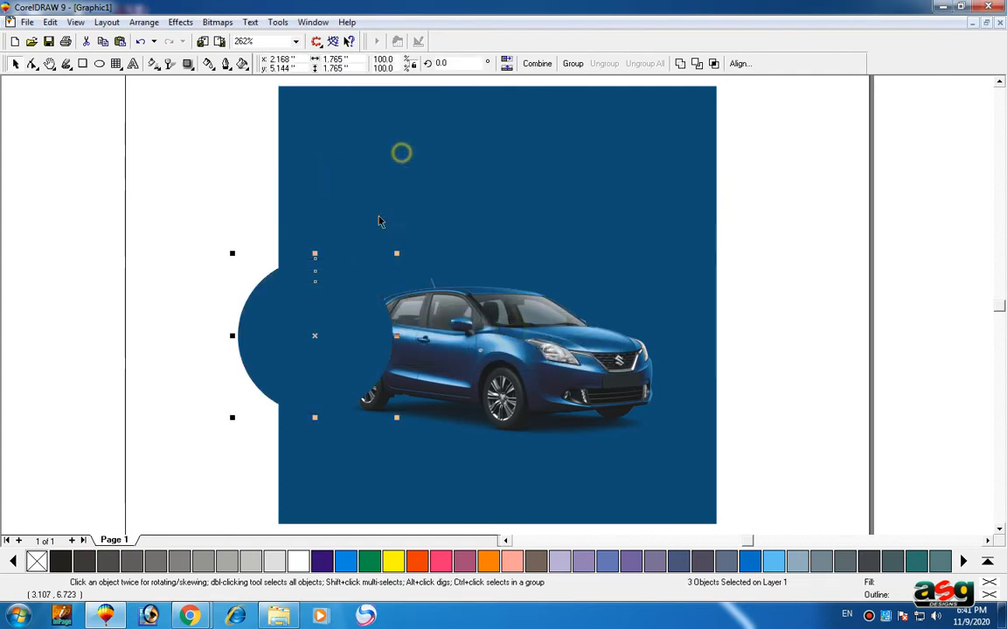
pyautogui.click(154, 236)
pyautogui.moveTo(193, 220); pyautogui.dragTo(431, 455)
pyautogui.click(164, 276)
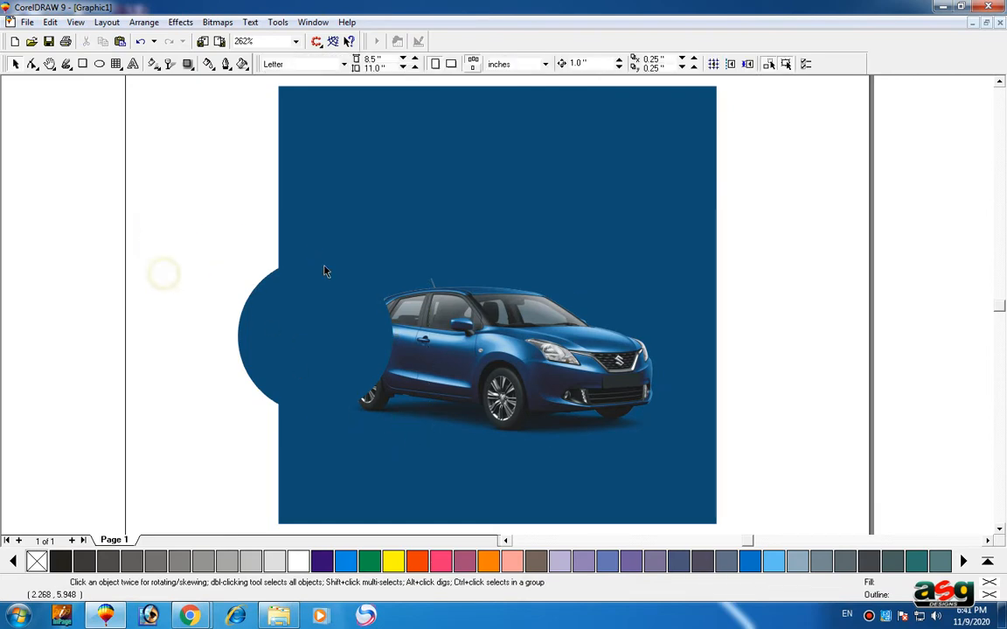
# Recolour the largest circle with cyan 85, magenta 60 and reduced yellow, and PowerClip it inside the blue square
pyautogui.click(325, 264)
pyautogui.hotkey('shift', 'F11')
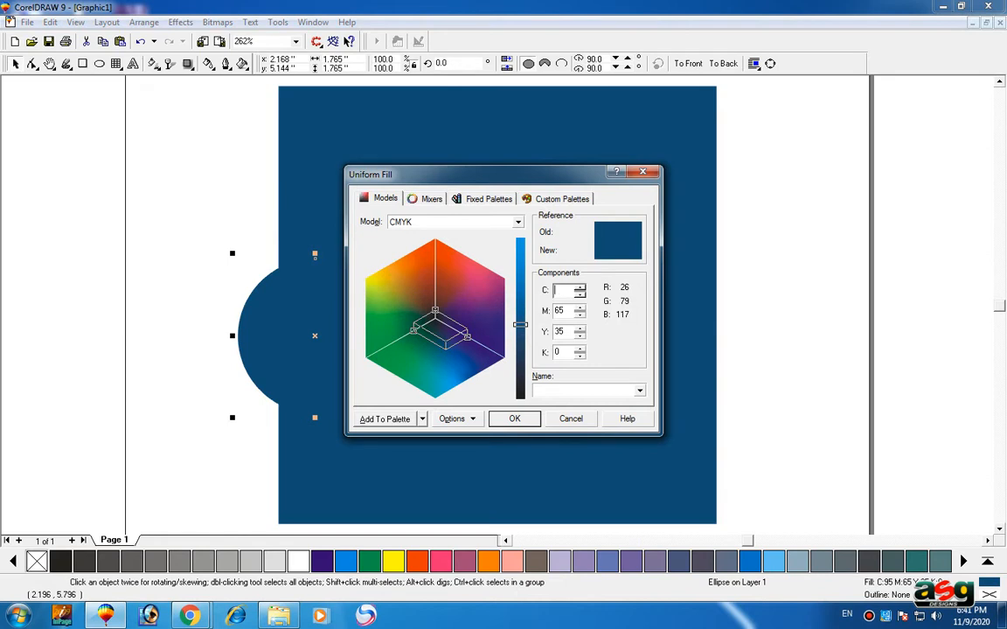
pyautogui.write('85')
pyautogui.press('Tab')
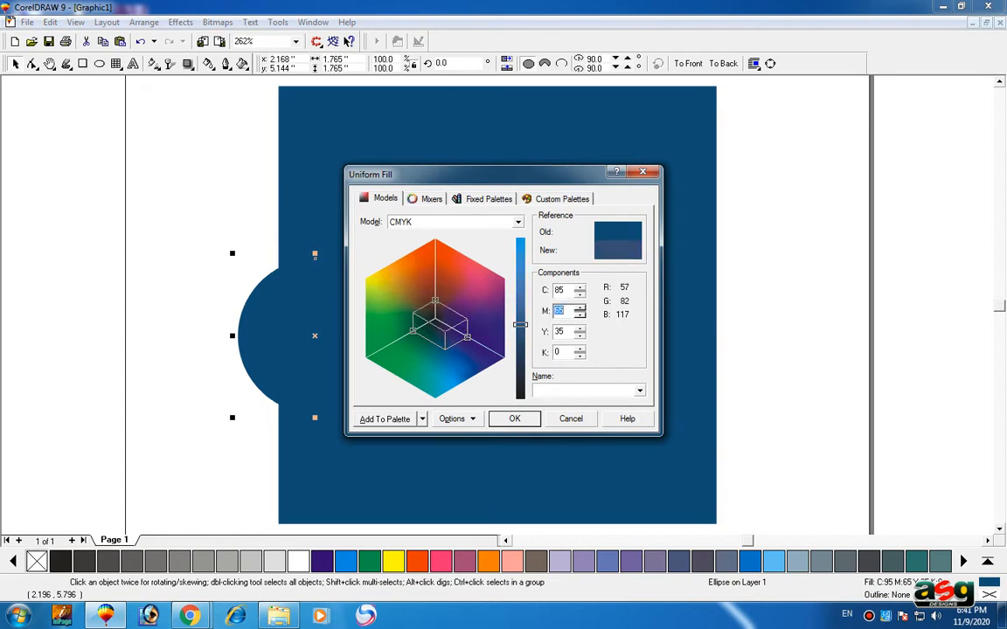
pyautogui.write('60')
pyautogui.press('Tab')
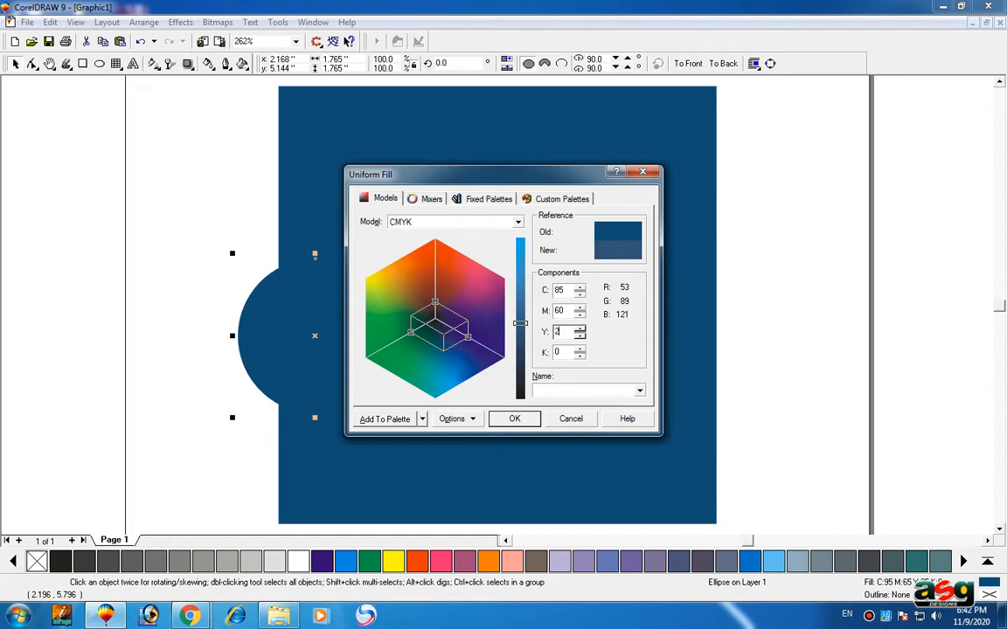
pyautogui.press('Return')
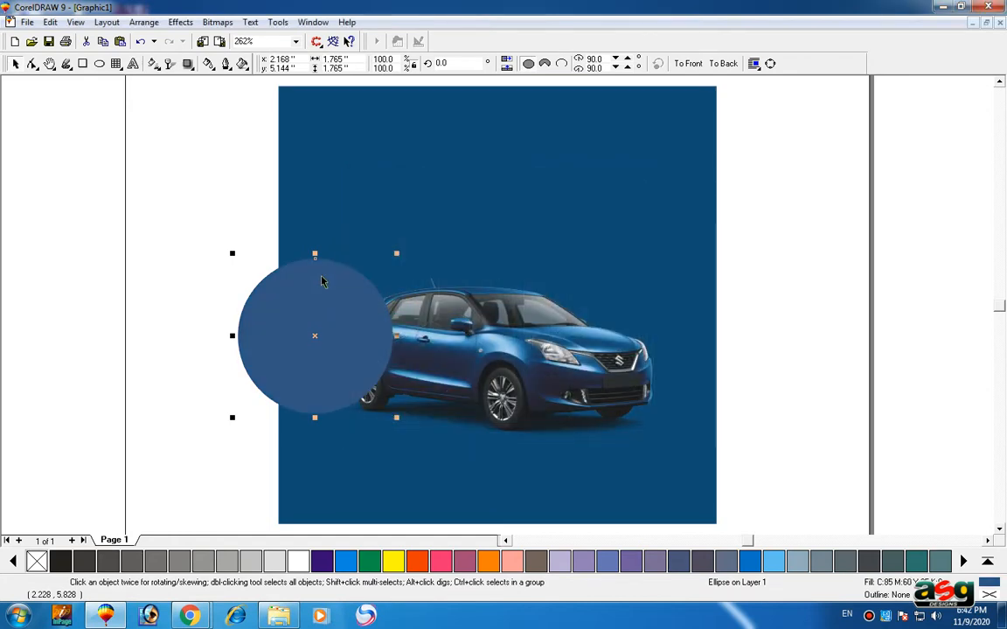
pyautogui.click(311, 167)
# Set the yellow component of the square's CMYK fill to 20
pyautogui.hotkey('shift', 'F11')
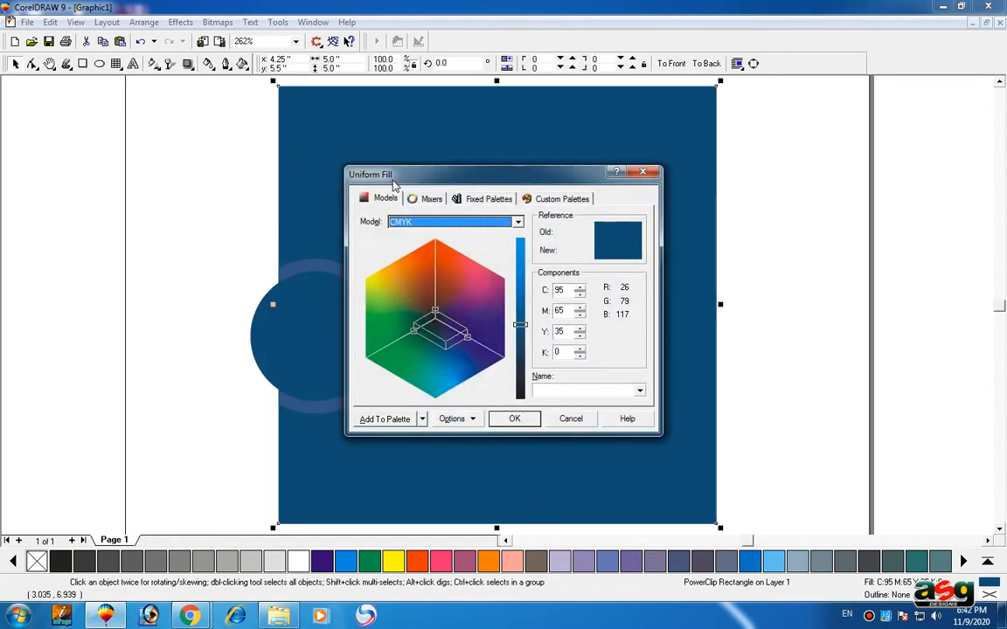
pyautogui.press('Tab')
pyautogui.press('Tab')
pyautogui.press('Tab')
pyautogui.press('Tab')
pyautogui.press('Tab')
pyautogui.write('20')
pyautogui.press('Return')
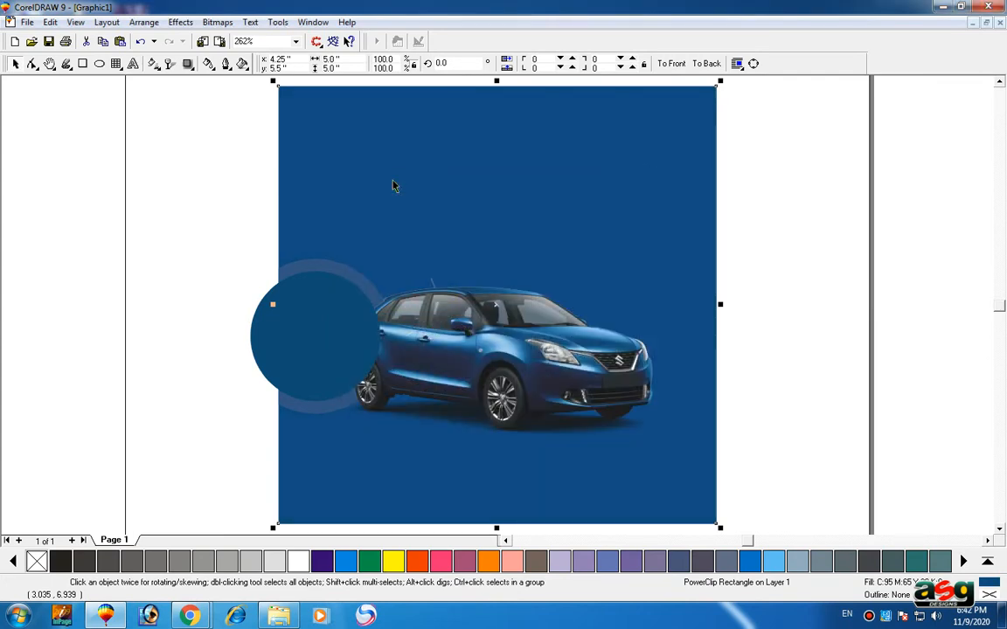
# Set the yellow component of the blue square's CMYK fill to 30
pyautogui.hotkey('shift', 'F11')
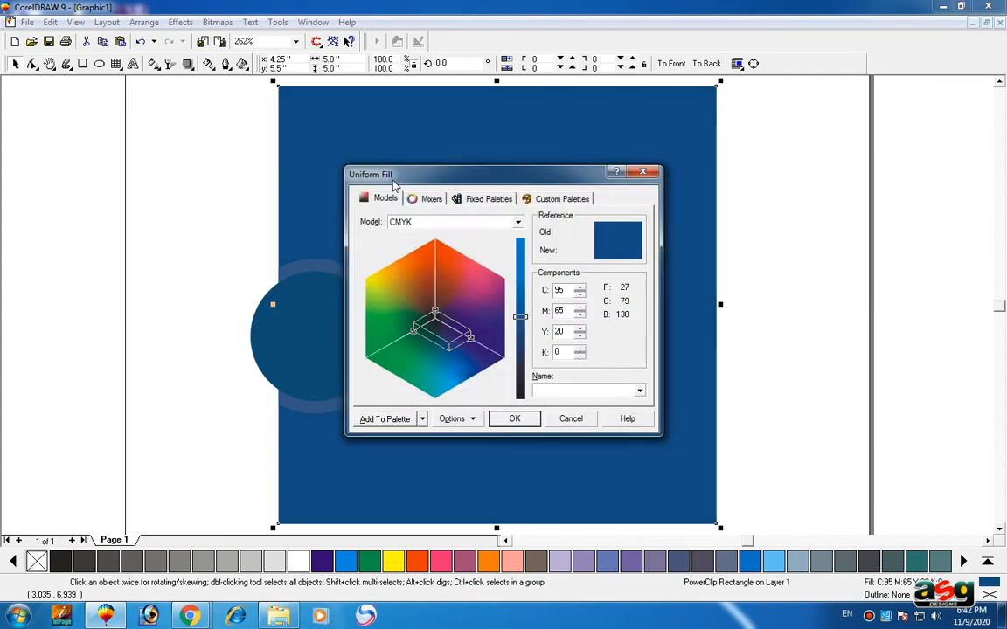
pyautogui.press('Tab')
pyautogui.press('Tab')
pyautogui.write('30')
pyautogui.press('Return')
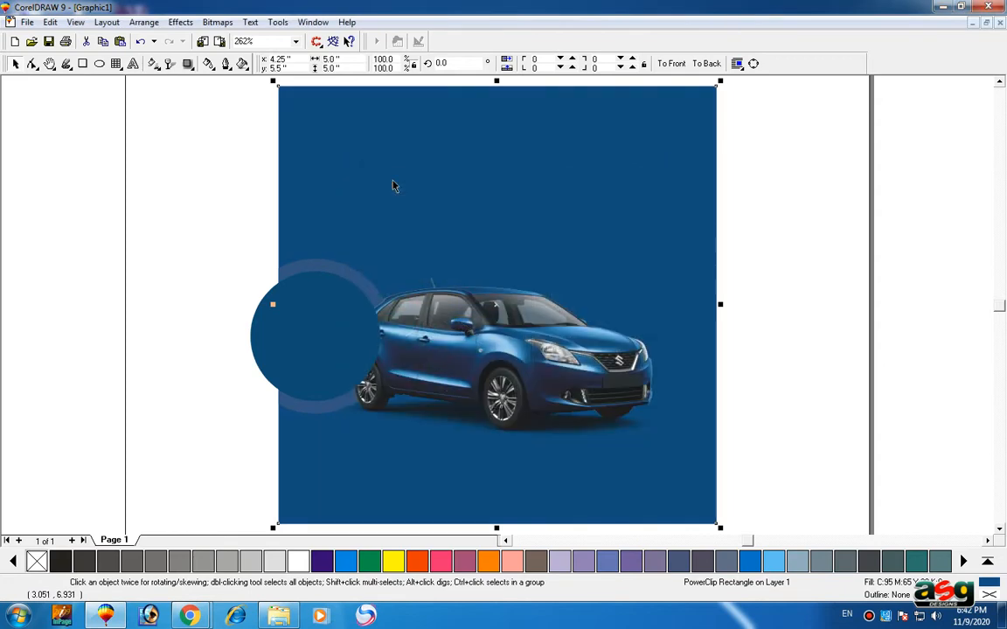
# Set the middle circle's fill to cyan 100, magenta 70, yellow 40 and black 10
pyautogui.click(196, 243)
pyautogui.click(344, 317)
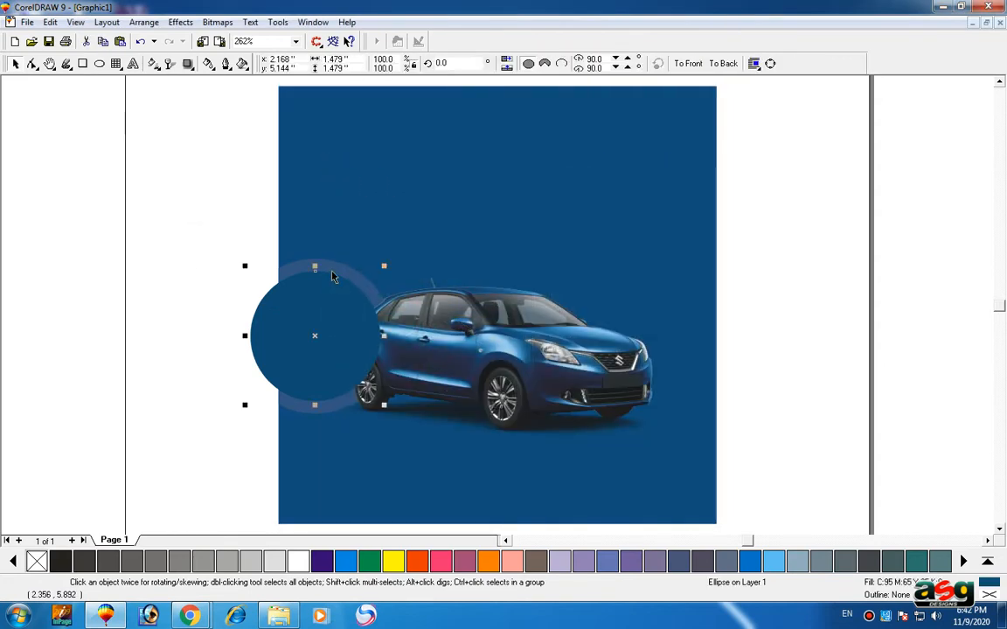
pyautogui.hotkey('shift', 'F11')
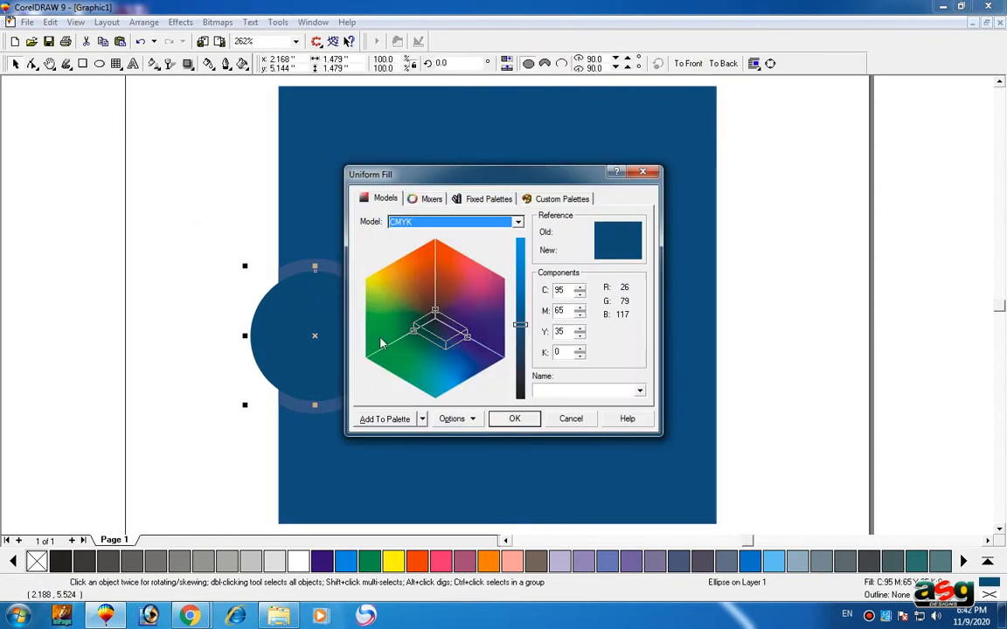
pyautogui.write('100')
pyautogui.press('Tab')
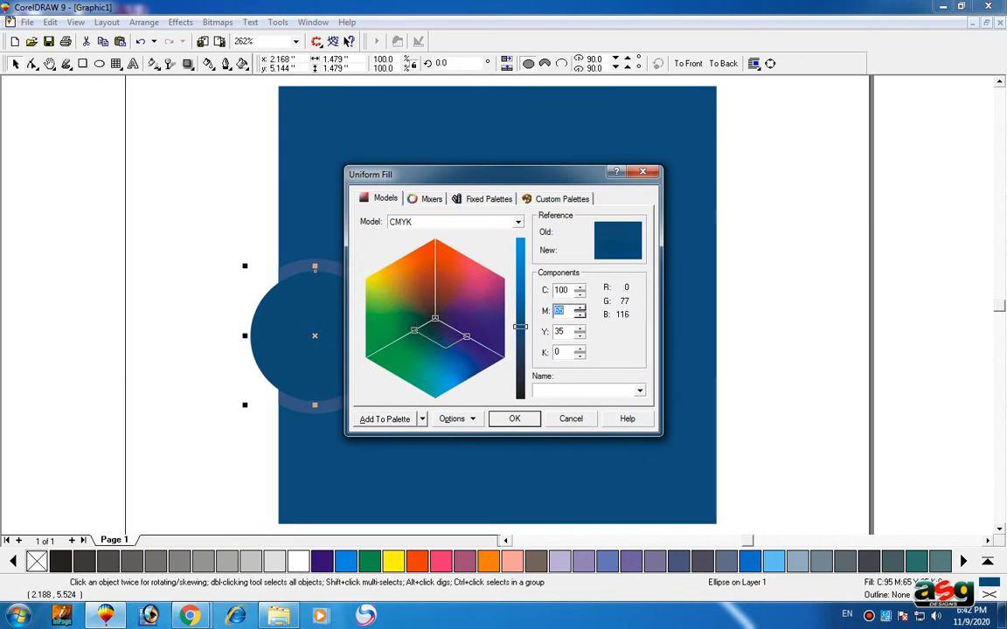
pyautogui.write('70')
pyautogui.press('Tab')
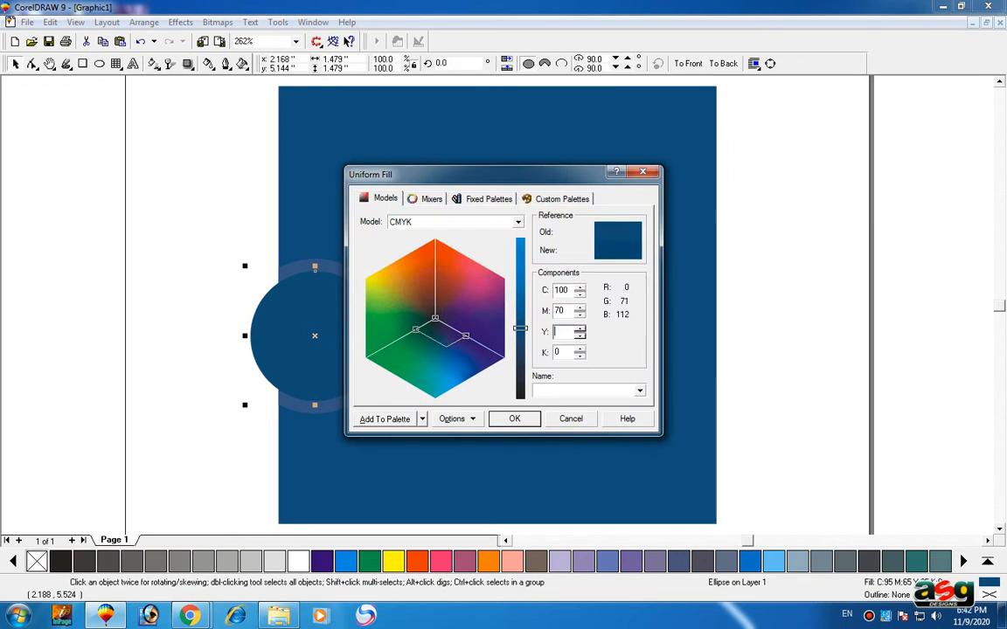
pyautogui.press('Return')
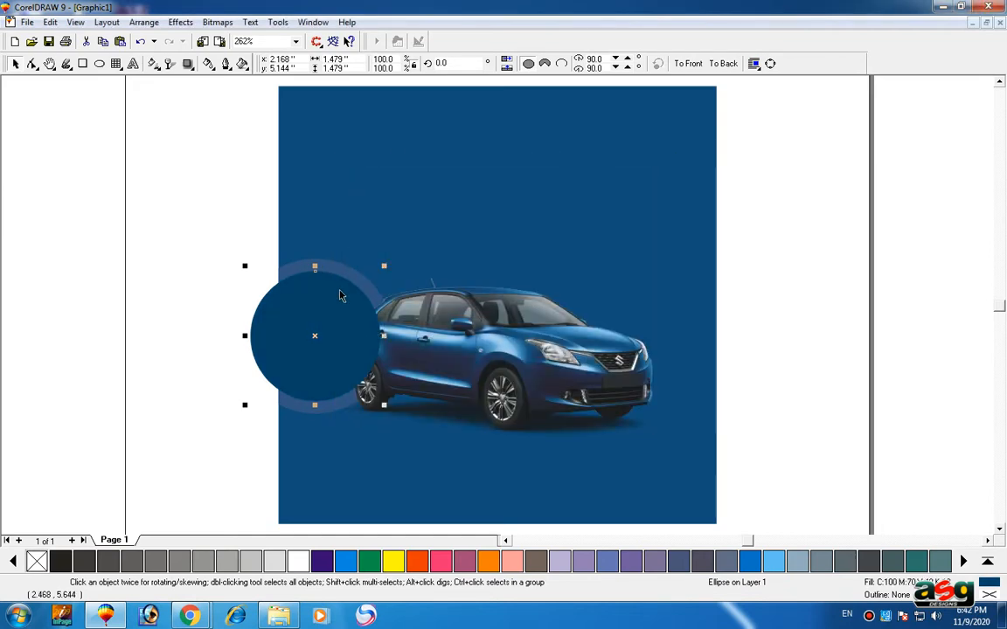
# Try PowerClipping the middle circle inside the blue square, and check the smallest circle's fill settings
pyautogui.keyDown('ctrl'); pyautogui.click(328, 227); pyautogui.keyUp('ctrl')
pyautogui.click(207, 270)
pyautogui.click(310, 281)
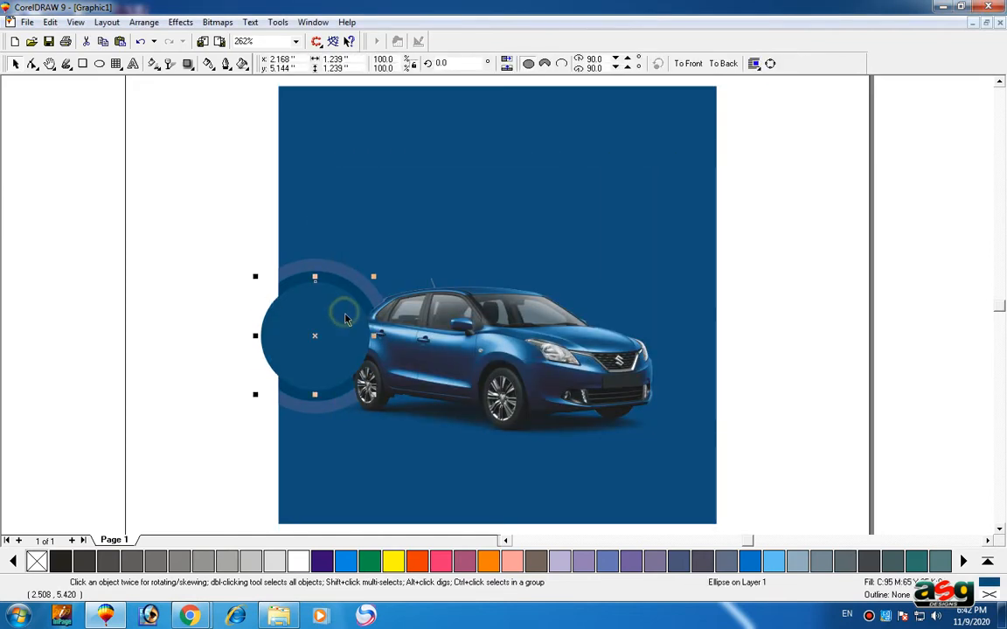
pyautogui.hotkey('shift', 'F11')
pyautogui.press('Escape')
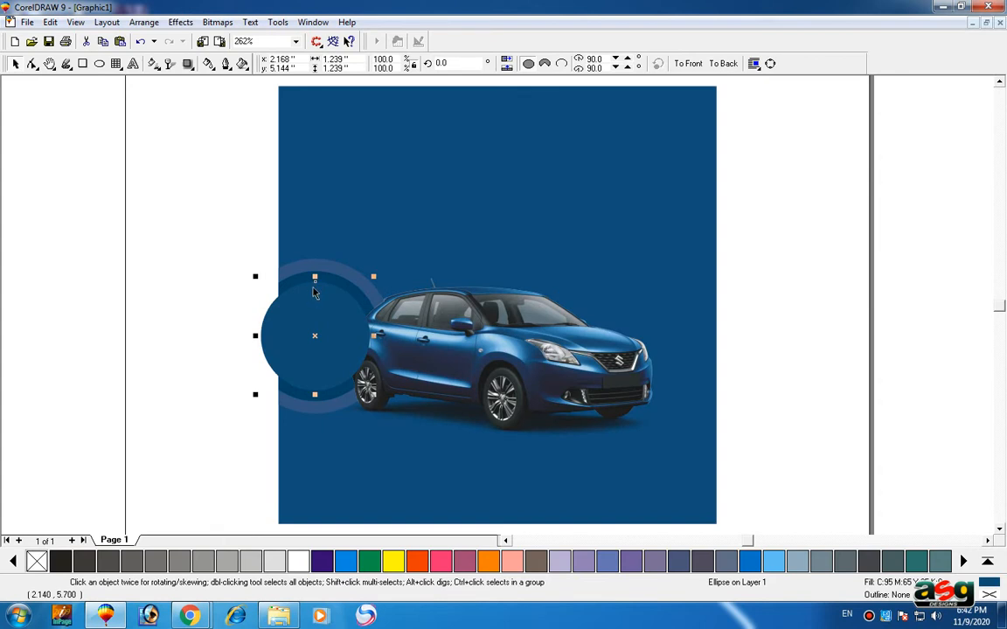
# Open the square's PowerClip contents, try adjusting the middle circle's CMYK fill, and finish editing the contents
pyautogui.click(323, 283)
pyautogui.keyDown('ctrl'); pyautogui.click(318, 284); pyautogui.keyUp('ctrl')
pyautogui.click(316, 278)
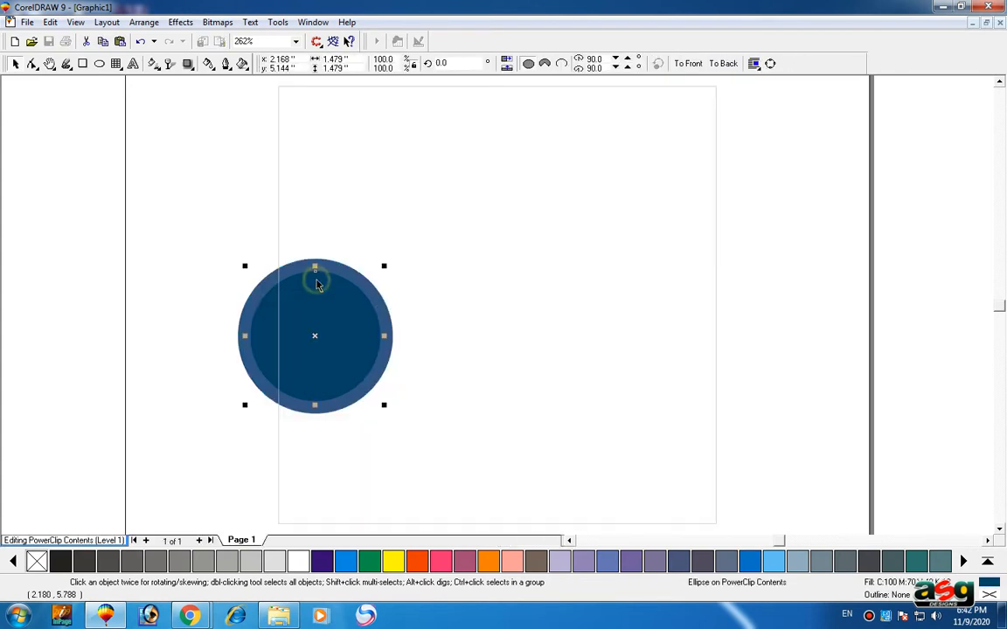
pyautogui.hotkey('shift', 'F11')
pyautogui.press('Tab')
pyautogui.press('Tab')
pyautogui.press('Tab')
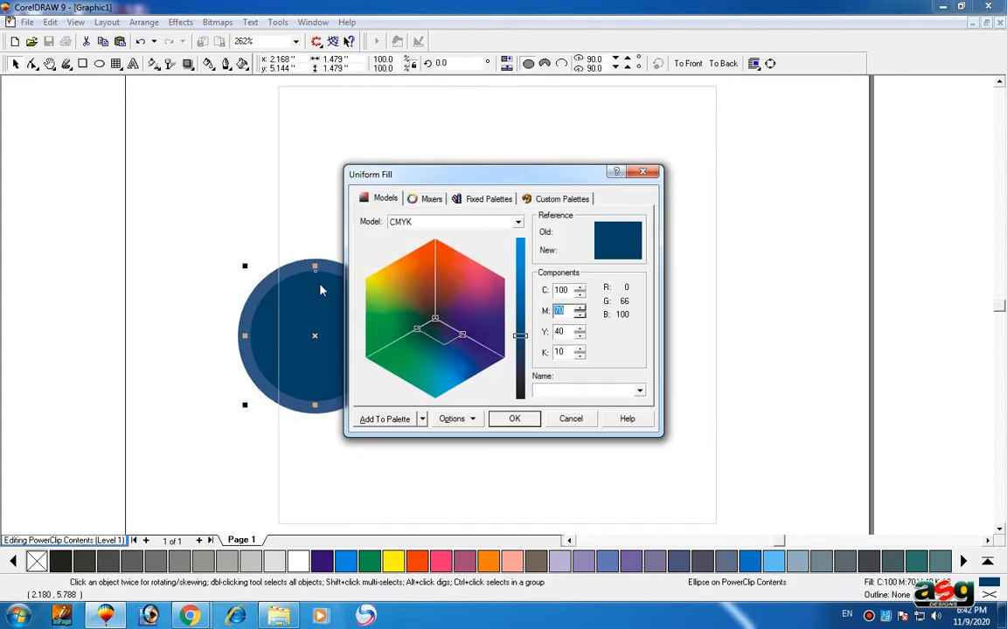
pyautogui.hotkey('shift', 'Tab')
pyautogui.press('Tab')
pyautogui.press('Tab')
pyautogui.press('Tab')
pyautogui.press('Escape')
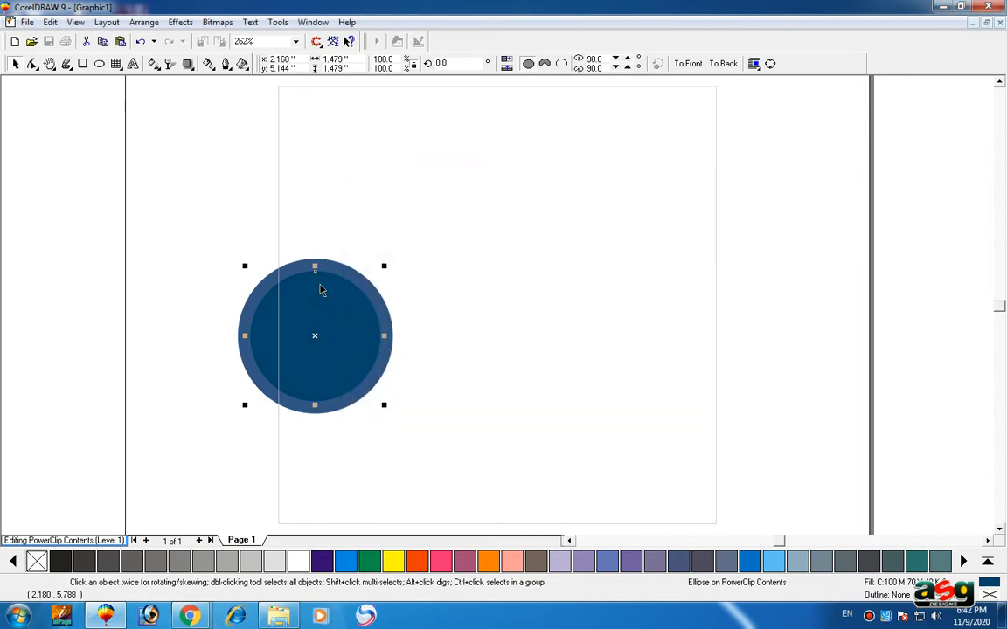
pyautogui.keyDown('ctrl'); pyautogui.click(321, 290); pyautogui.keyUp('ctrl')
pyautogui.keyDown('ctrl'); pyautogui.click(323, 314); pyautogui.keyUp('ctrl')
pyautogui.click(323, 315)
pyautogui.keyDown('ctrl'); pyautogui.click(323, 314); pyautogui.keyUp('ctrl')
pyautogui.click(324, 314)
pyautogui.click(222, 290)
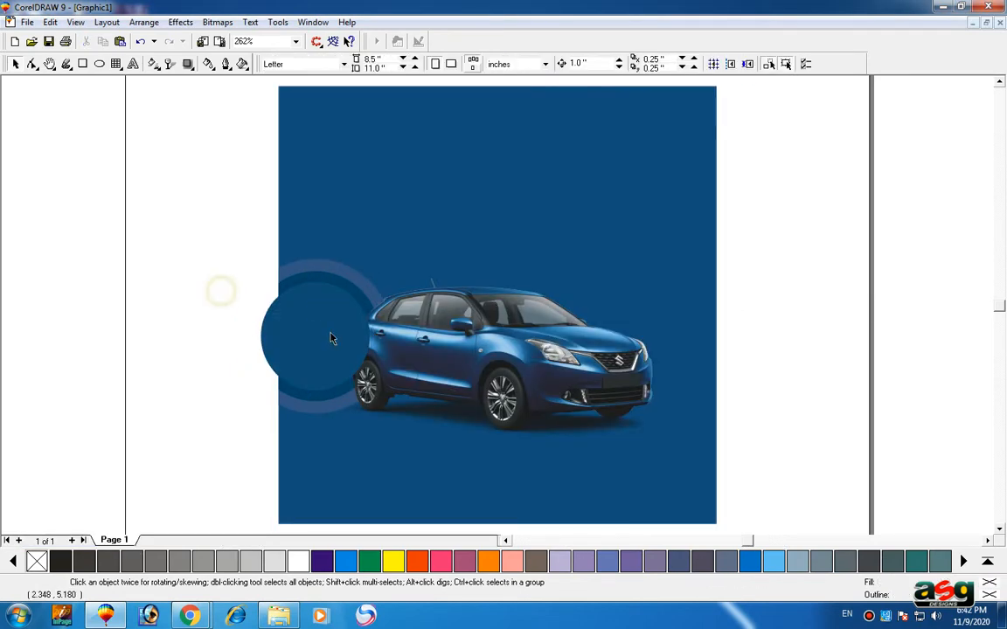
# Undo the PowerClipping of the largest and middle circles into the blue square
pyautogui.doubleClick(330, 337)
pyautogui.hotkey('shift', 'F11')
pyautogui.press('Escape')
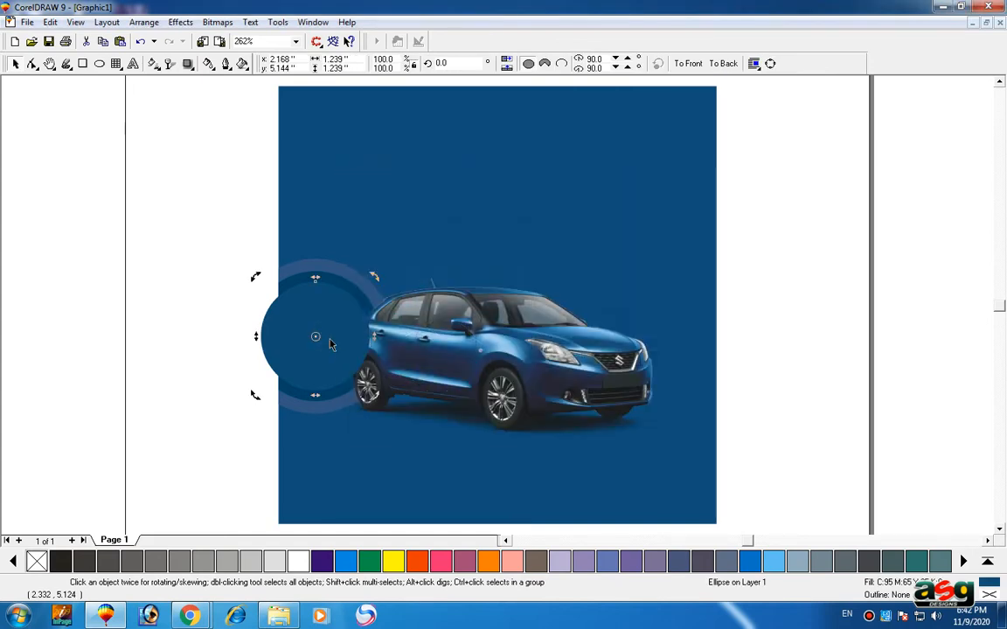
pyautogui.click(247, 285)
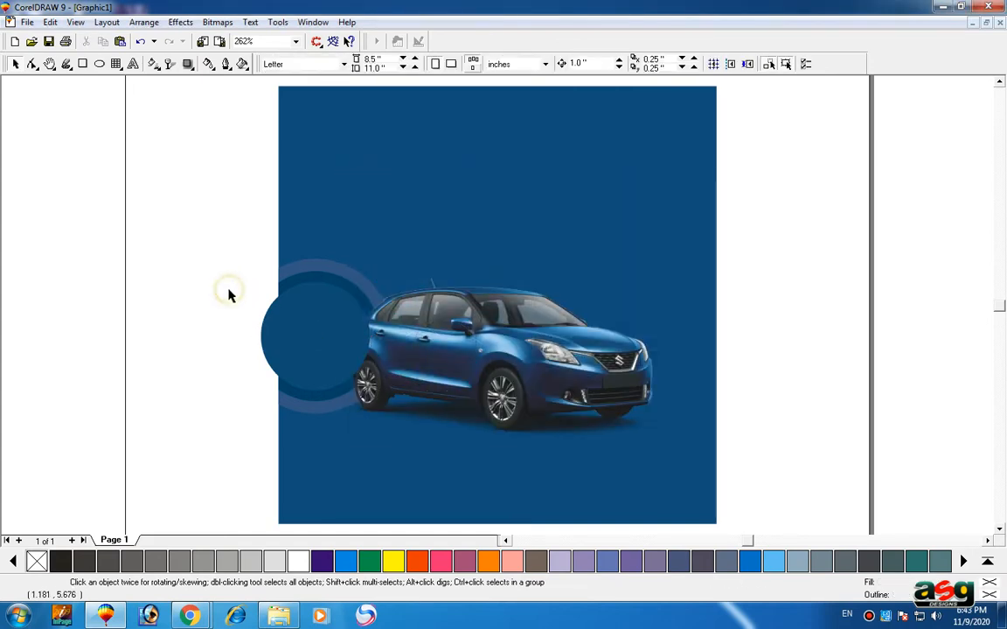
pyautogui.hotkey('ctrl', 'z')
pyautogui.click(182, 225)
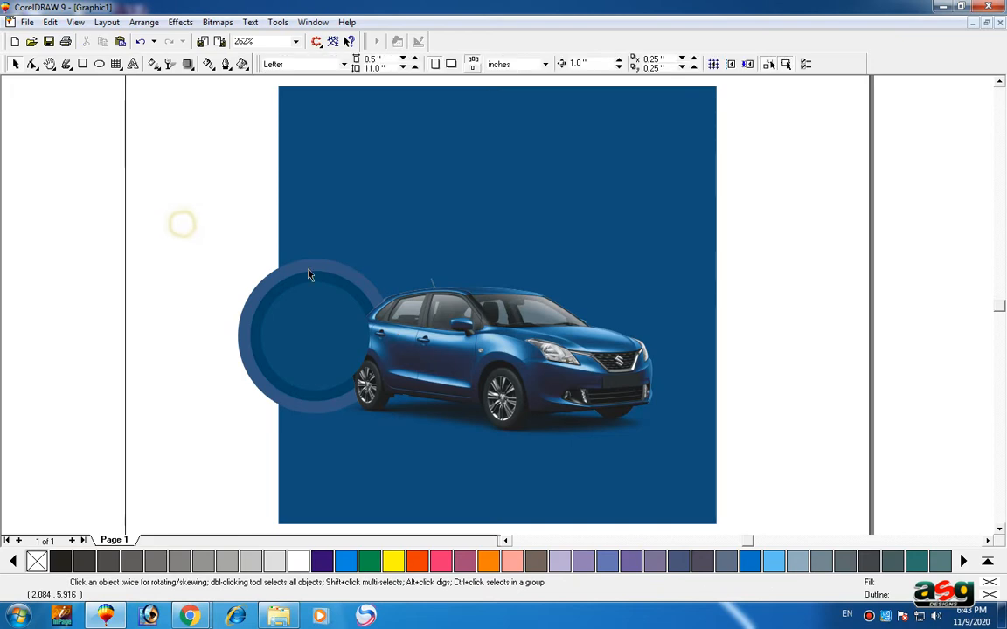
# Adjust the magenta component of the largest circle's CMYK fill
pyautogui.click(309, 268)
pyautogui.hotkey('shift', 'F11')
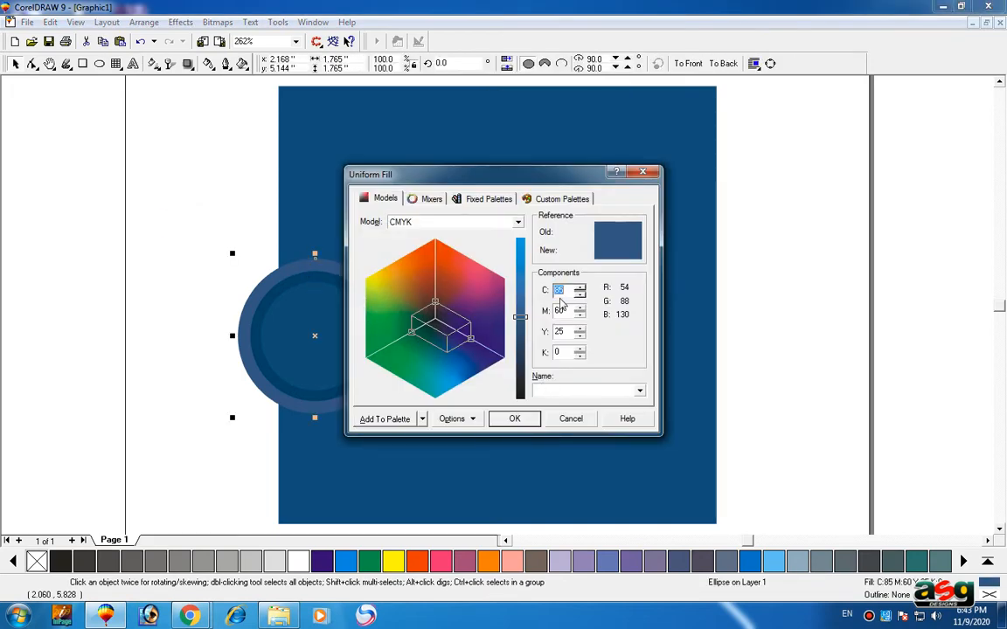
pyautogui.press('Tab')
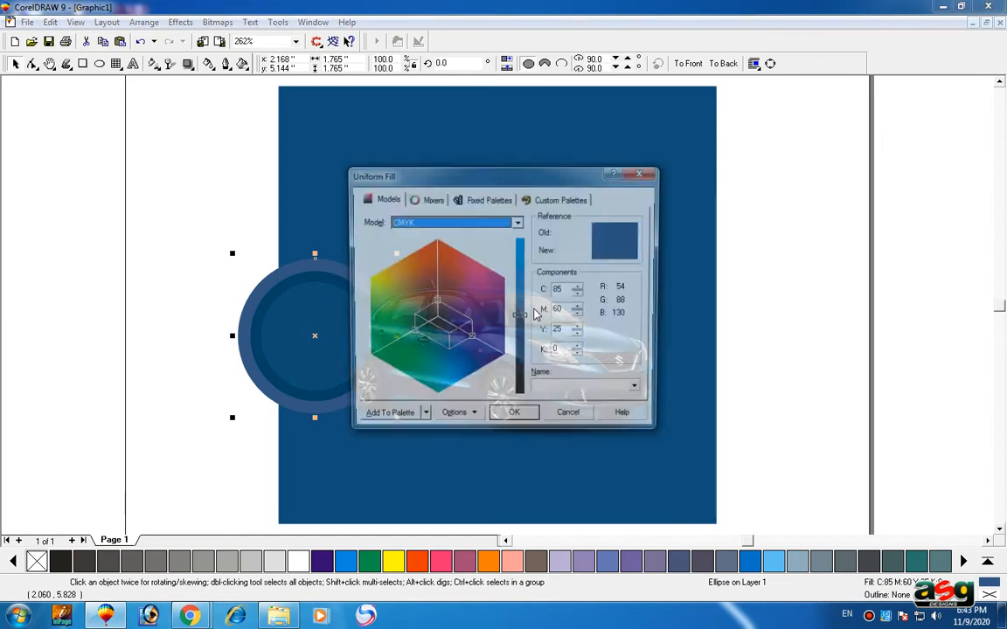
pyautogui.write('5')
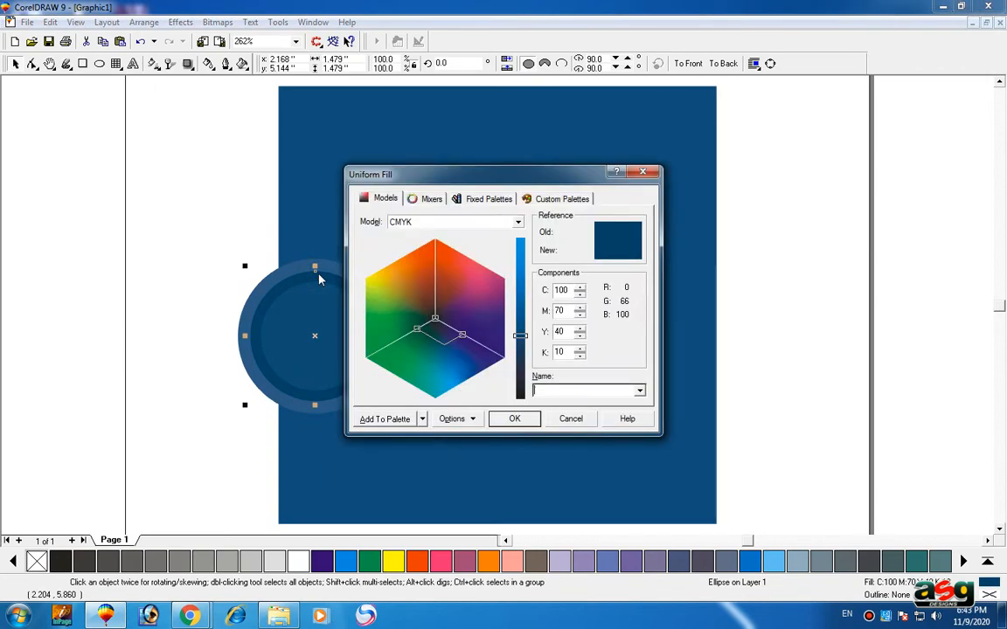
# Set the yellow component of the middle circle's fill to 30
pyautogui.press('Tab')
pyautogui.press('Tab')
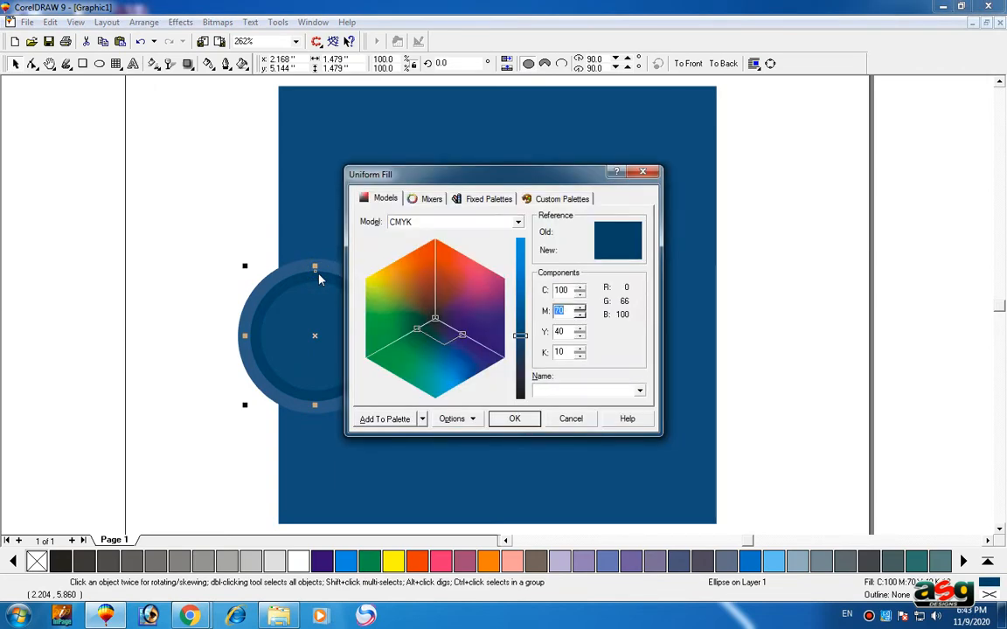
pyautogui.press('Tab')
pyautogui.write('30')
pyautogui.press('Tab')
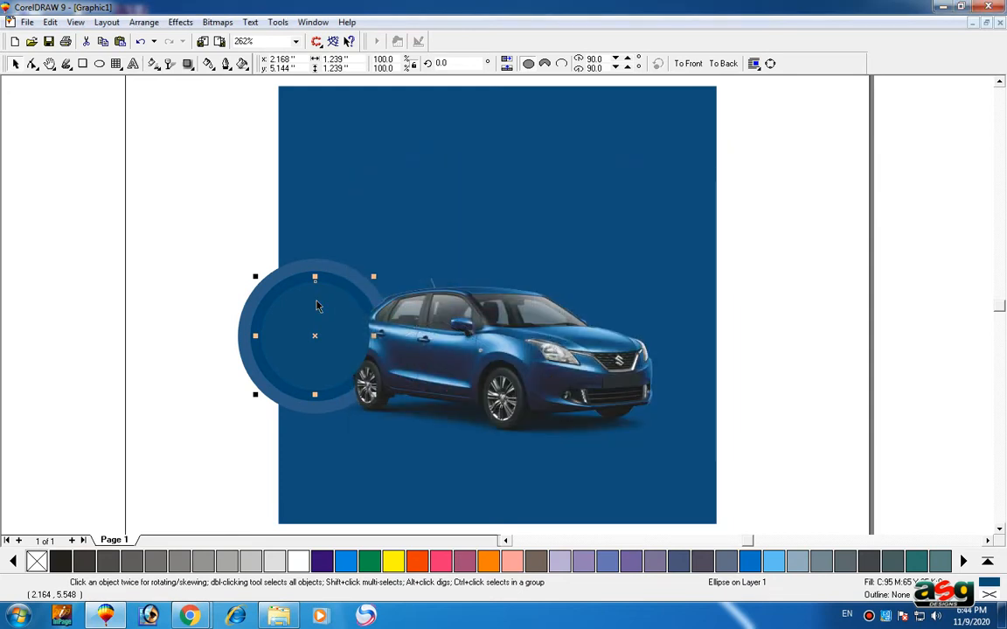
# Set the smallest circle's fill to cyan 85, magenta 55 and yellow 25
pyautogui.hotkey('shift', 'F11')
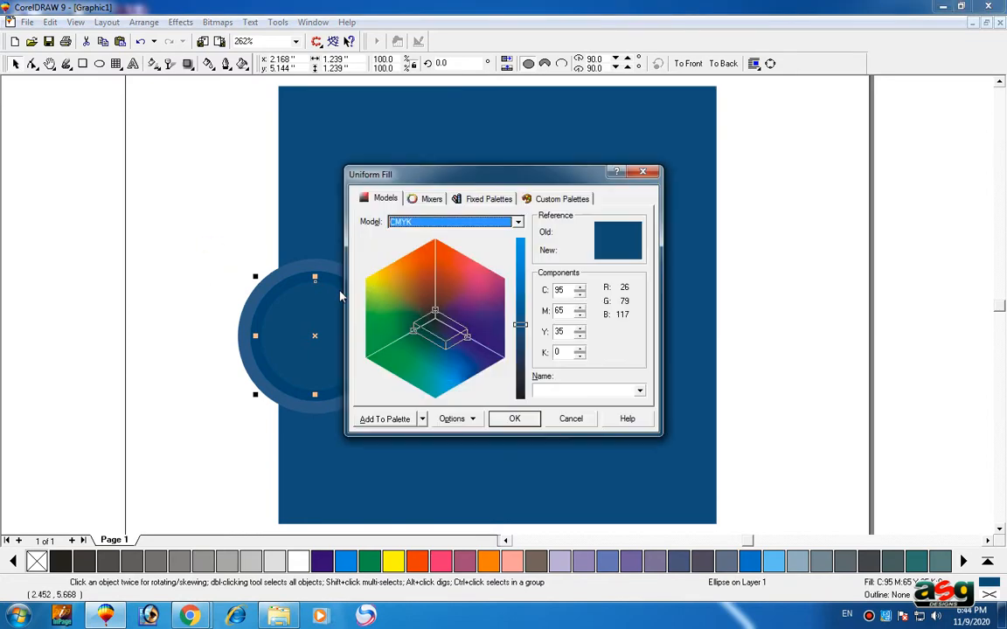
pyautogui.write('85')
pyautogui.press('Tab')
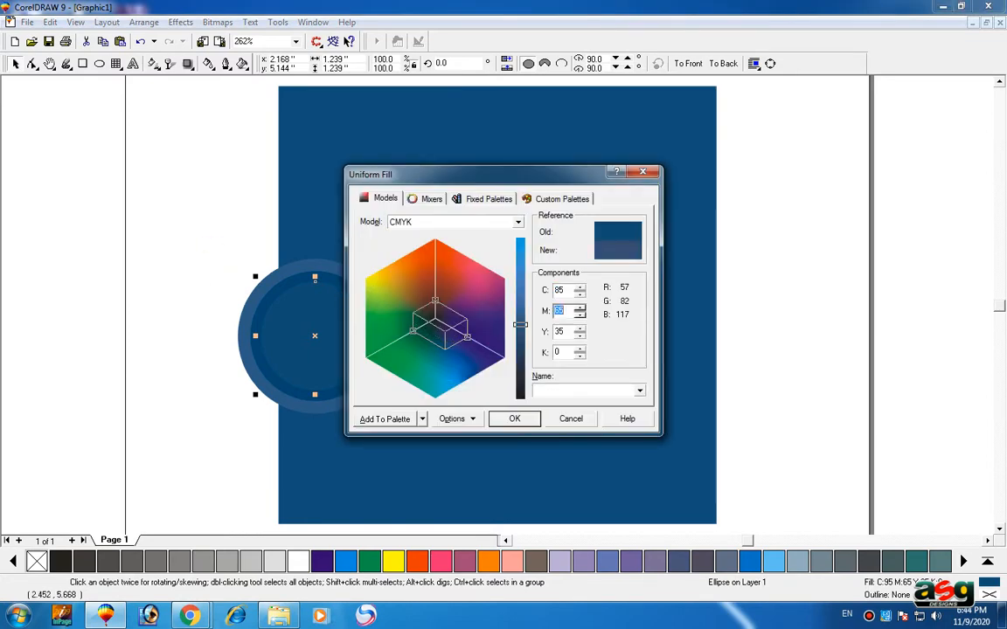
pyautogui.write('55')
pyautogui.press('Tab')
pyautogui.write('25')
pyautogui.press('Return')
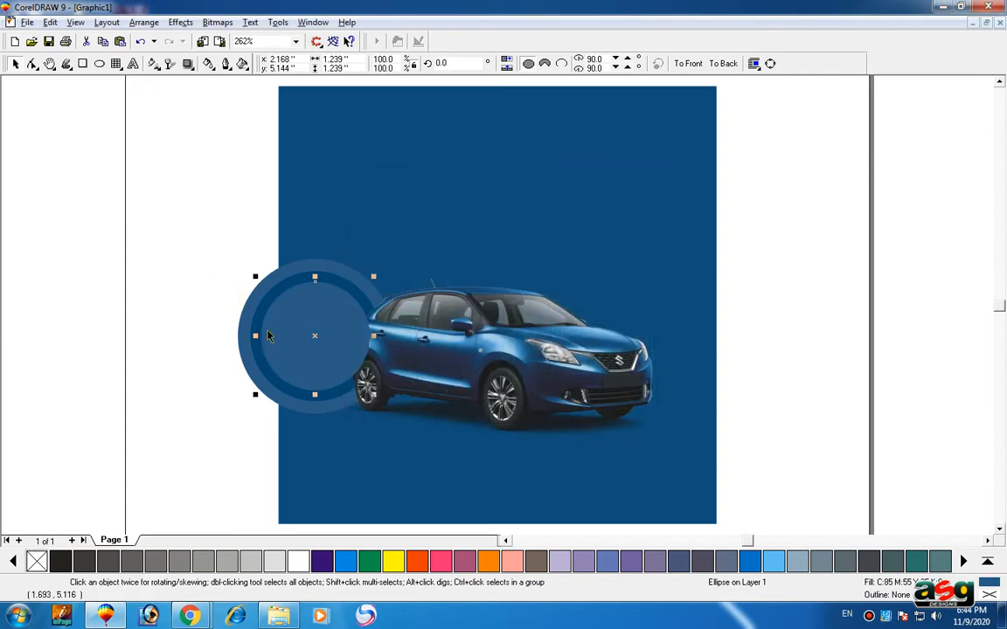
# Group the three concentric circles and place a copy of the group over the car's front
pyautogui.click(210, 271)
pyautogui.click(275, 315)
pyautogui.keyDown('shift'); pyautogui.click(265, 288); pyautogui.keyUp('shift')
pyautogui.keyDown('shift'); pyautogui.click(267, 289); pyautogui.keyUp('shift')
pyautogui.hotkey('ctrl', 'g')
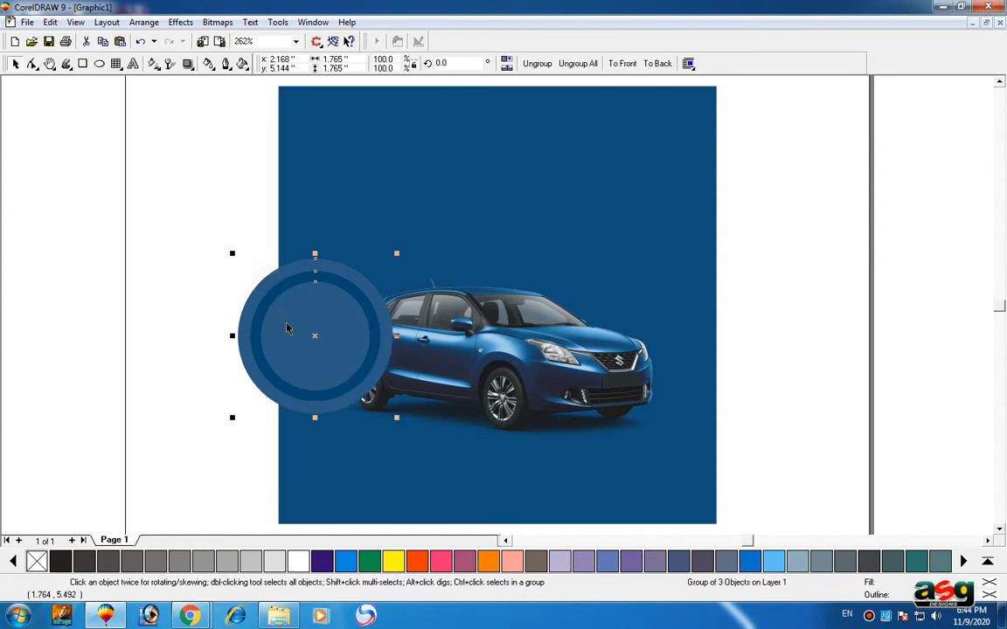
pyautogui.moveTo(313, 330); pyautogui.dragTo(603, 291)
pyautogui.click(600, 302)
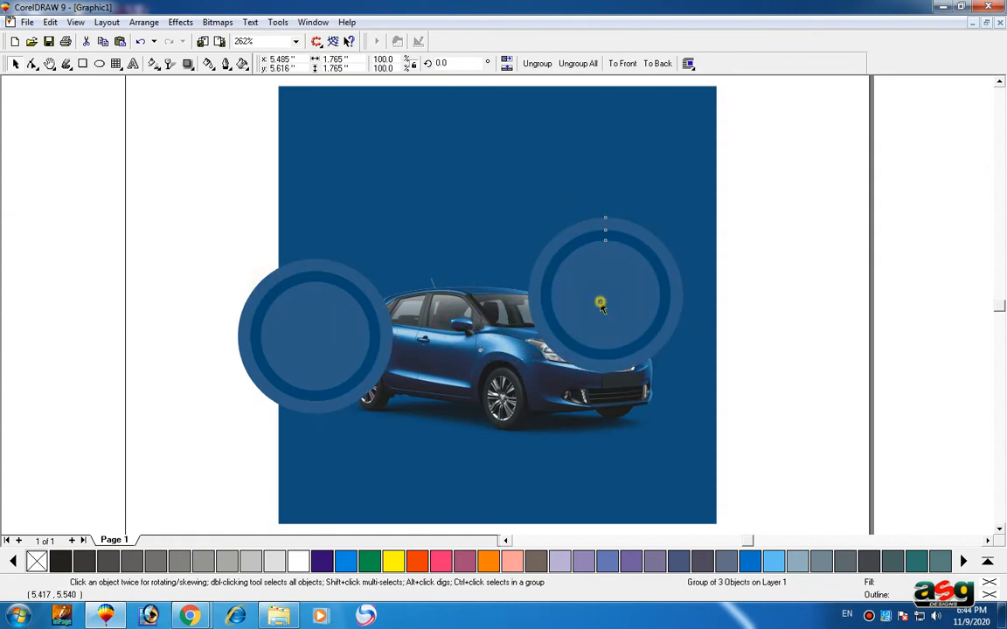
# PowerClip the original circle group behind the car's rear into the blue square
pyautogui.click(346, 300)
pyautogui.hotkey('alt', 'c')
pyautogui.press('w')
pyautogui.press('p')
pyautogui.click(325, 155)
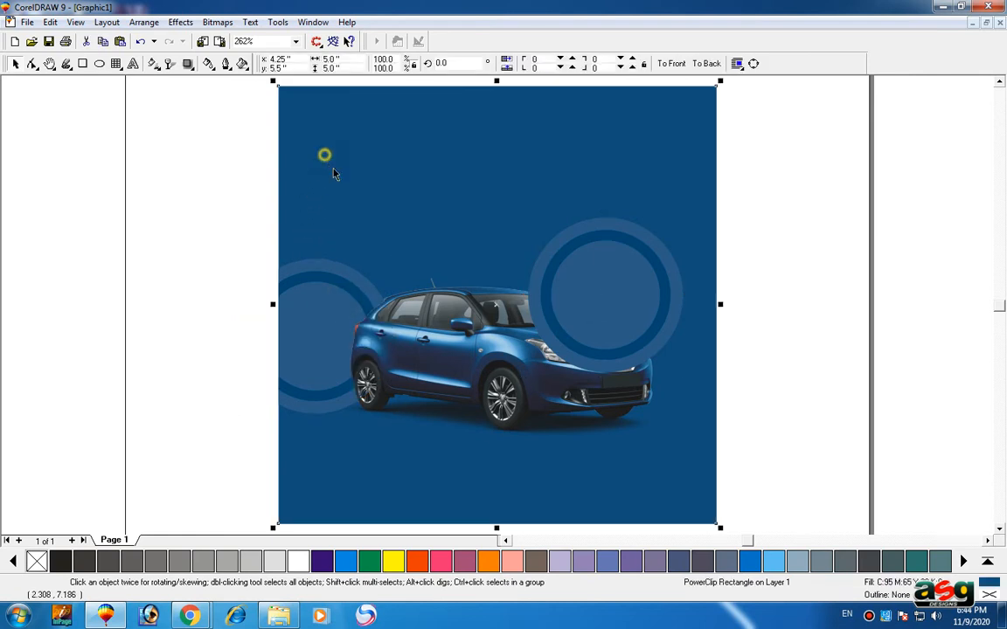
# Delete the copied circle group over the car's front
pyautogui.click(644, 293)
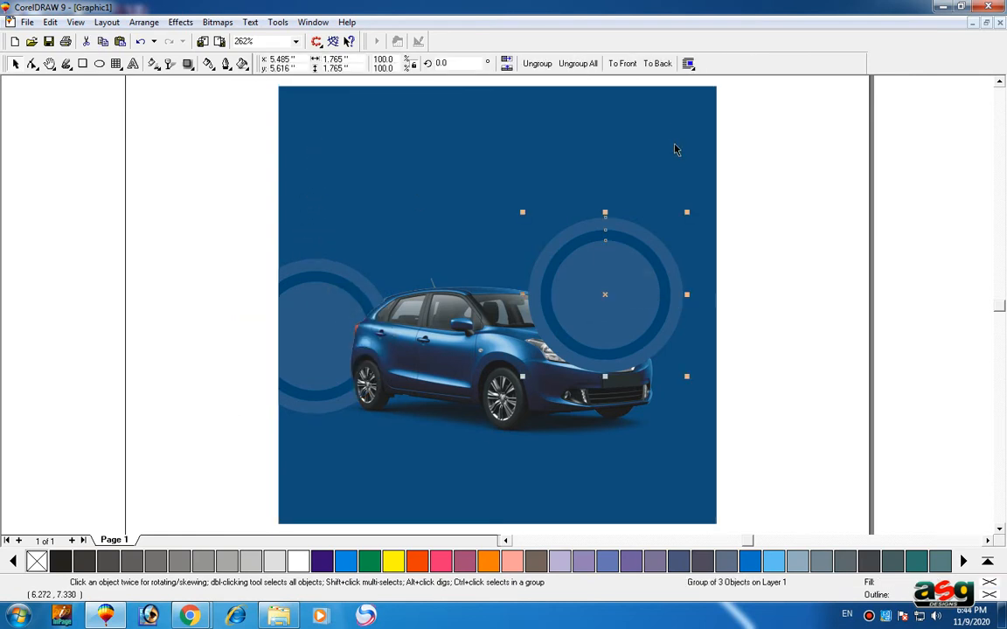
pyautogui.keyDown('shift'); pyautogui.click(673, 145); pyautogui.keyUp('shift')
pyautogui.click(221, 191)
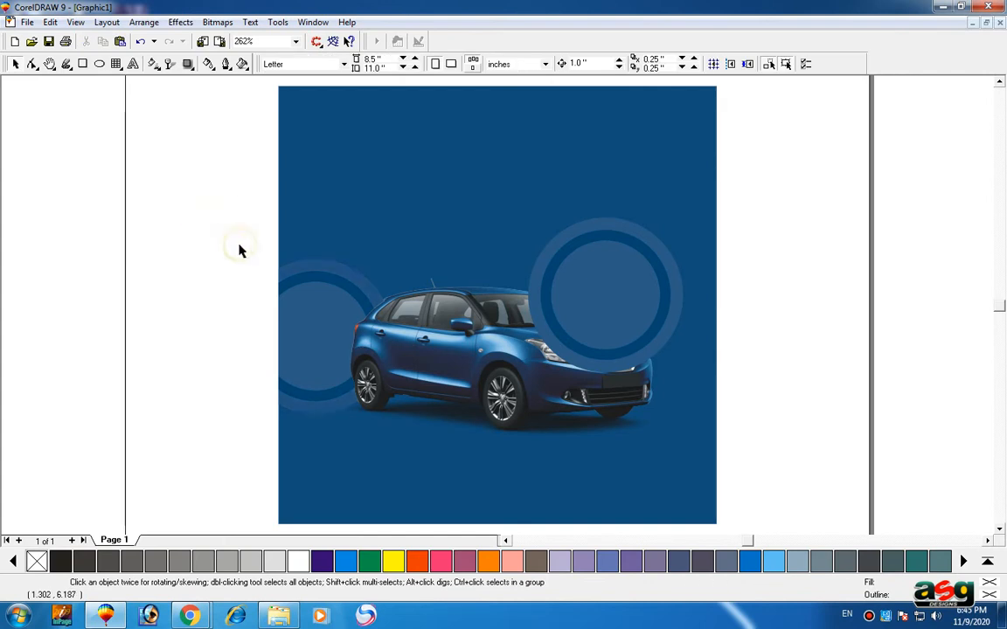
pyautogui.click(638, 278)
pyautogui.press('Delete')
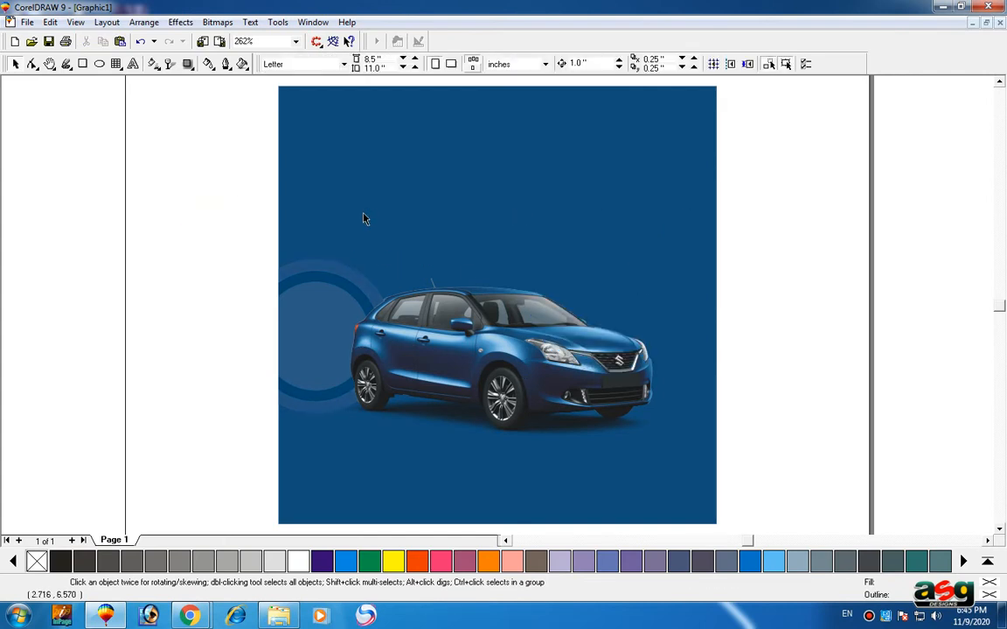
# Release the circles from the square's PowerClip and place a duplicate set over the car's front
pyautogui.click(365, 218)
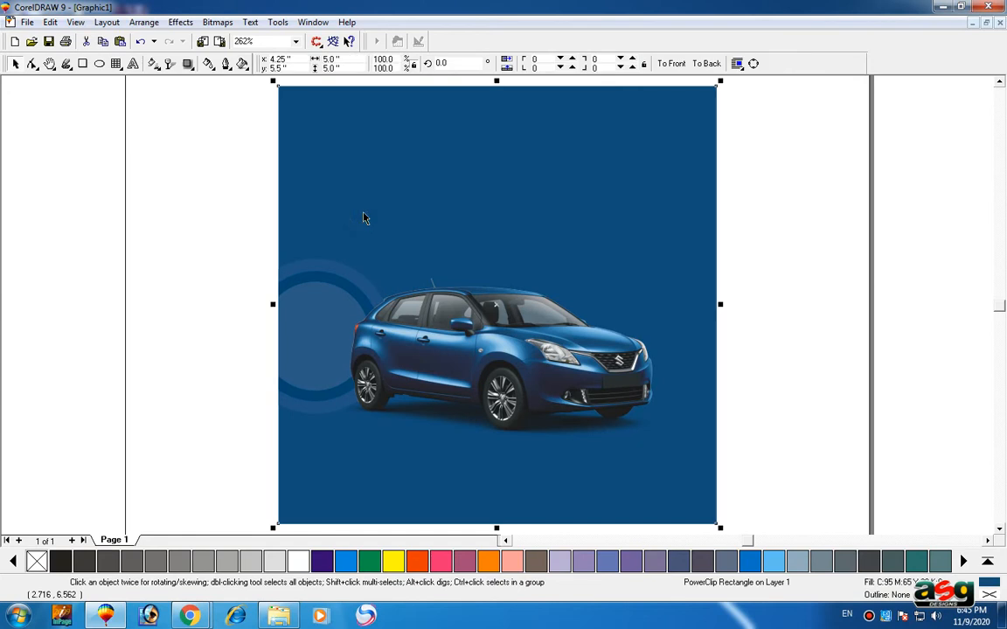
pyautogui.click(302, 300)
pyautogui.moveTo(302, 300); pyautogui.dragTo(576, 267)
pyautogui.rightClick(576, 268)
pyautogui.click(294, 279)
pyautogui.press('Delete')
pyautogui.click(307, 148)
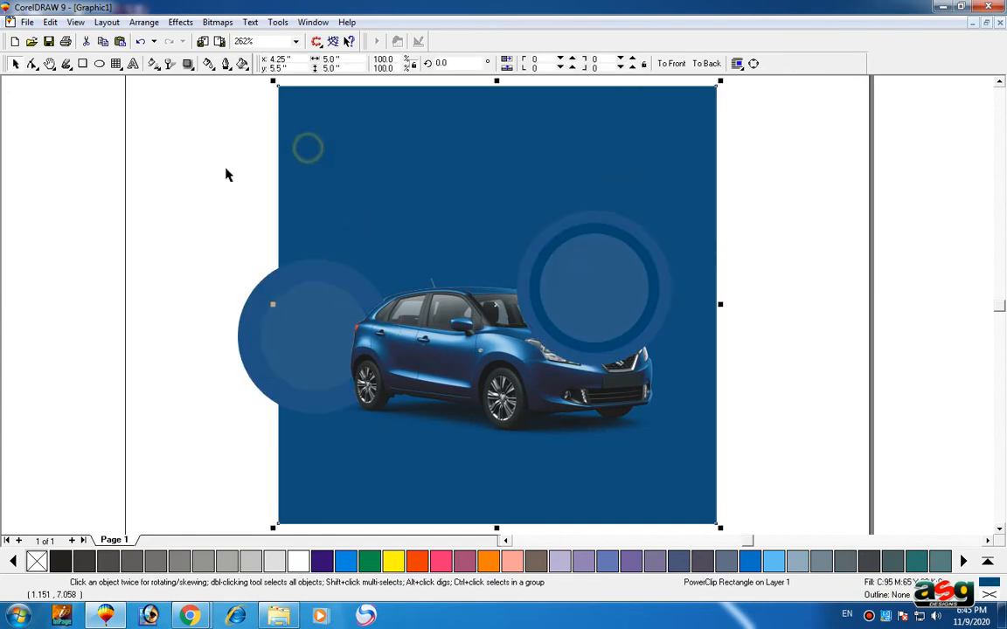
pyautogui.hotkey('ctrl', 'z')
# PowerClip the three concentric circles at the car's rear into the blue square
pyautogui.moveTo(175, 212); pyautogui.dragTo(413, 418)
pyautogui.hotkey('alt', 'c')
pyautogui.press('w')
pyautogui.press('p')
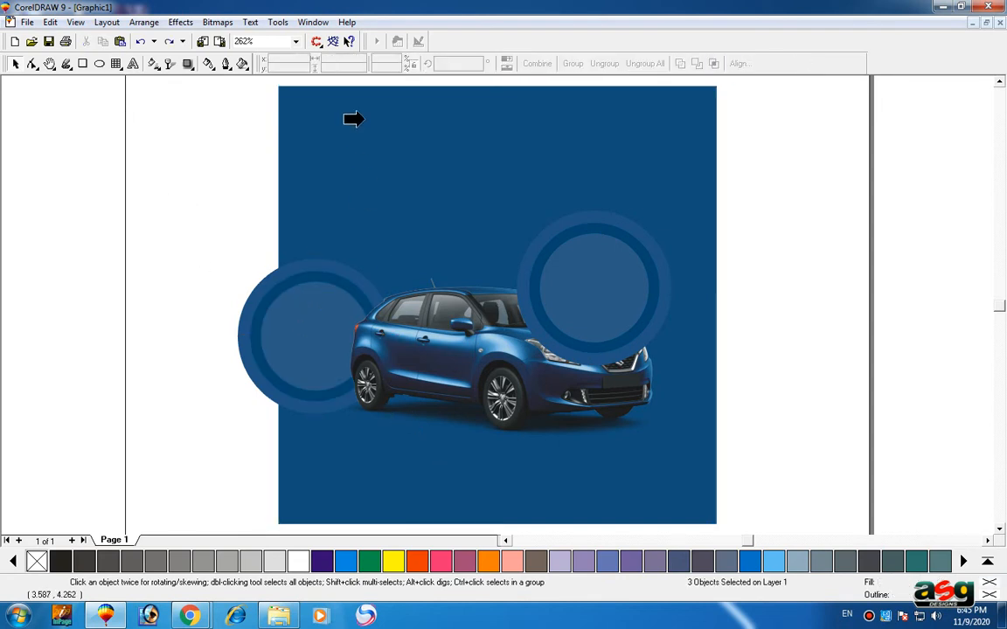
pyautogui.click(361, 106)
# Fill the innermost circle over the car's front with CMYK colour C100, M70, Y40, K10
pyautogui.click(130, 130)
pyautogui.click(600, 249)
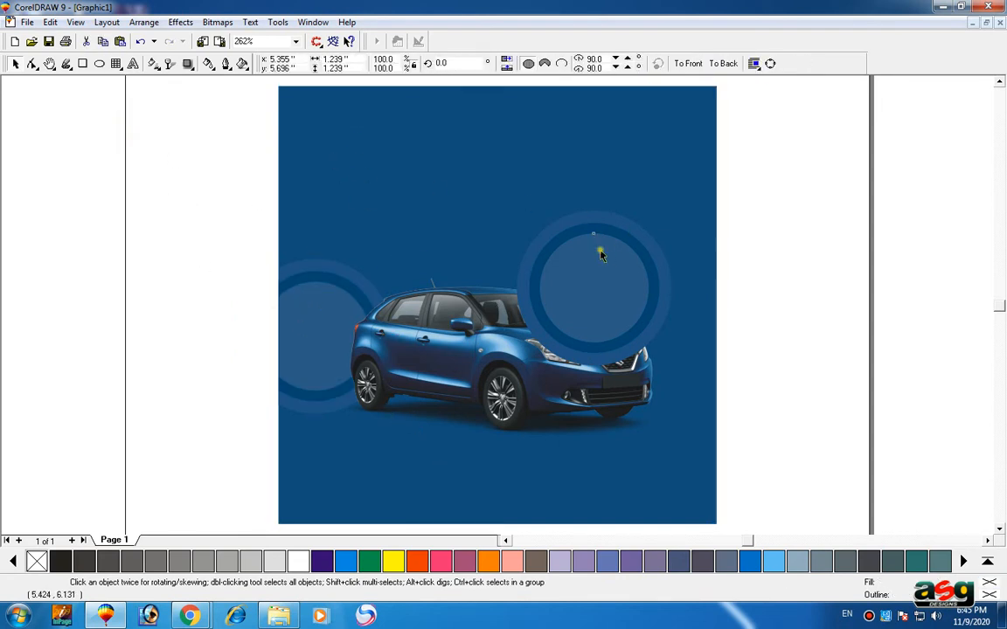
pyautogui.hotkey('shift', 'F11')
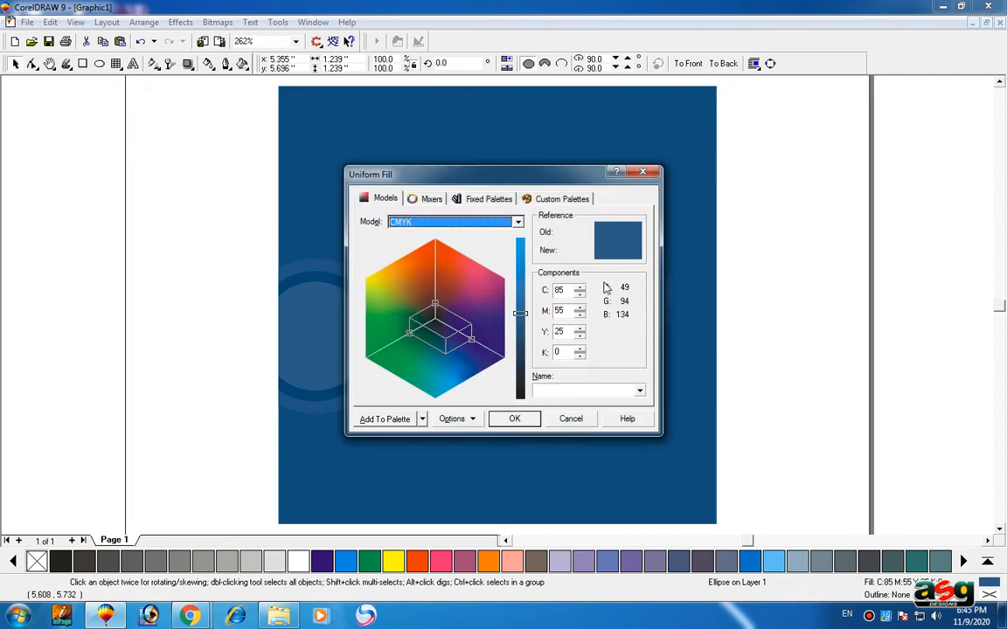
pyautogui.write('100')
pyautogui.press('Tab')
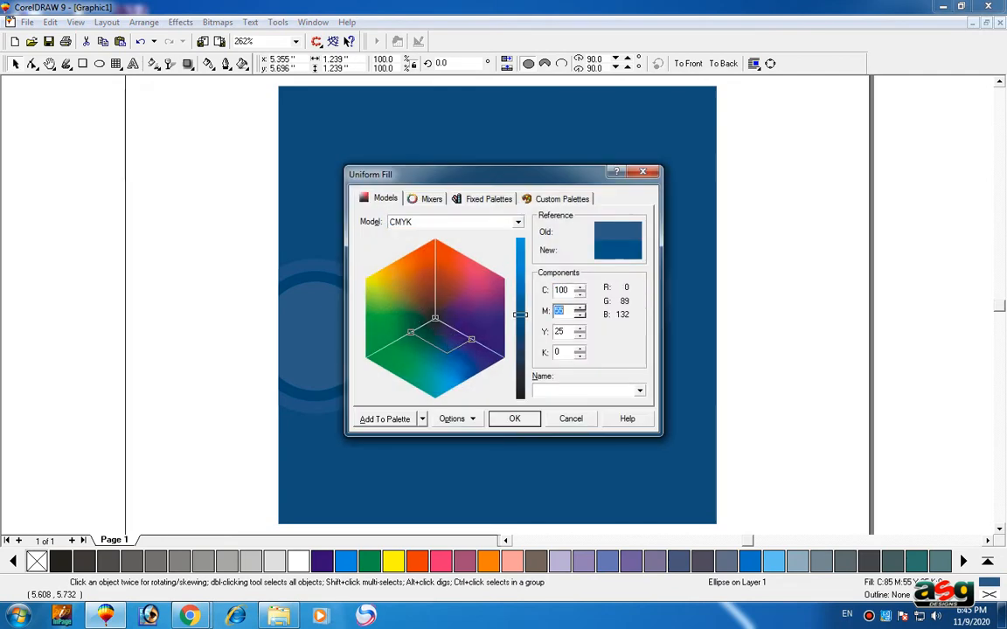
pyautogui.write('70')
pyautogui.press('Tab')
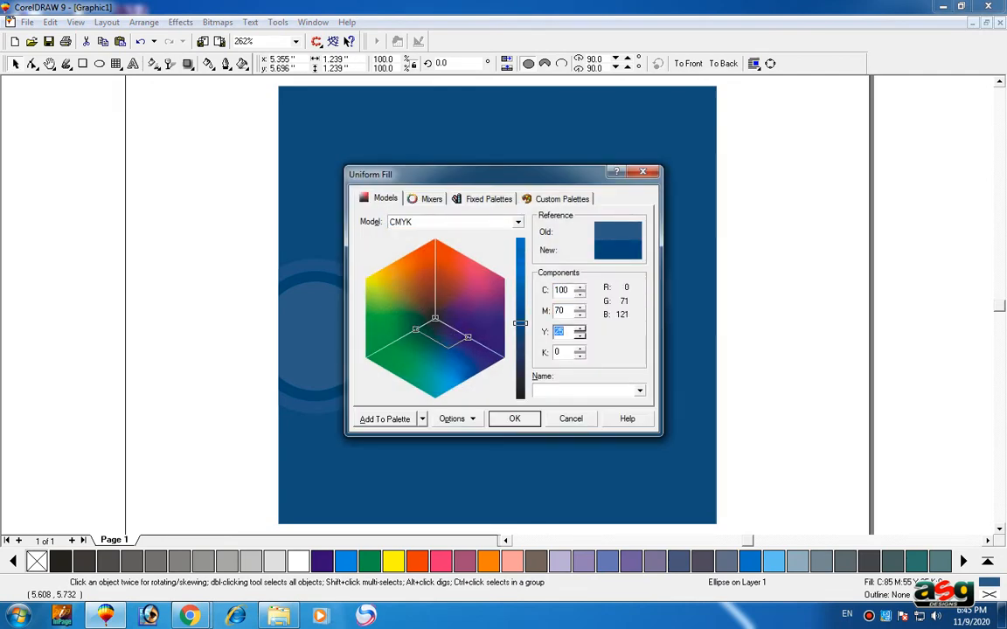
pyautogui.write('40')
pyautogui.press('Tab')
pyautogui.press('Return')
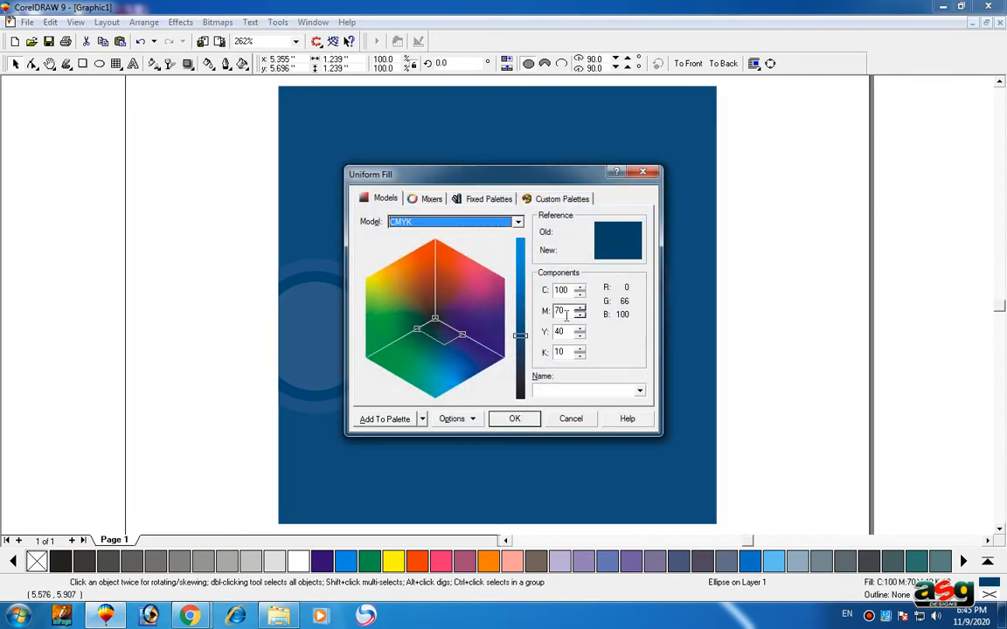
# Darken the same innermost circle's fill by setting magenta to 80 and yellow to 50
pyautogui.moveTo(568, 313); pyautogui.dragTo(542, 313)
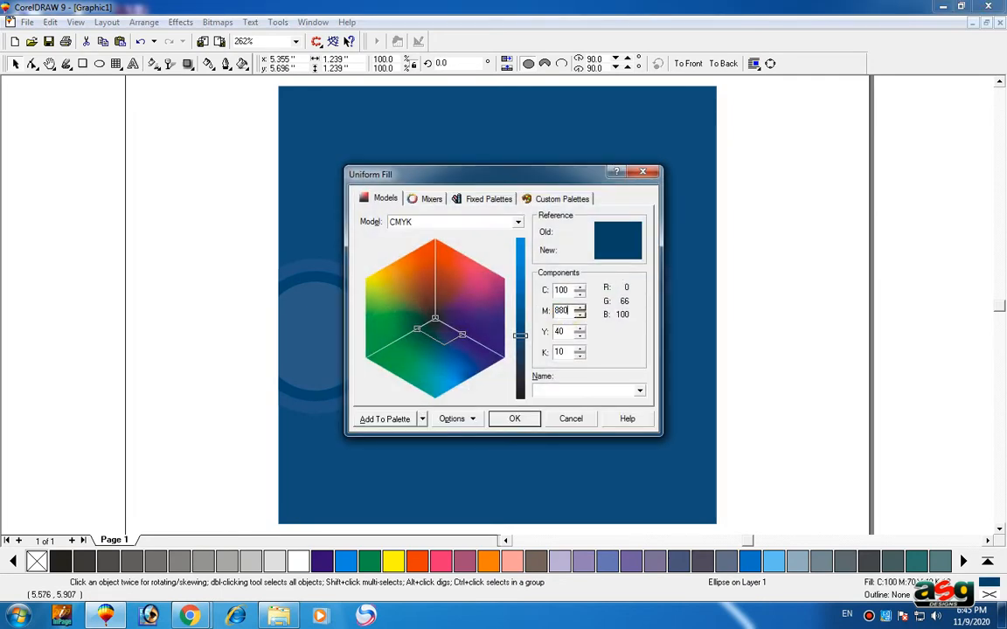
pyautogui.press('Tab')
pyautogui.write('50')
pyautogui.press('Tab')
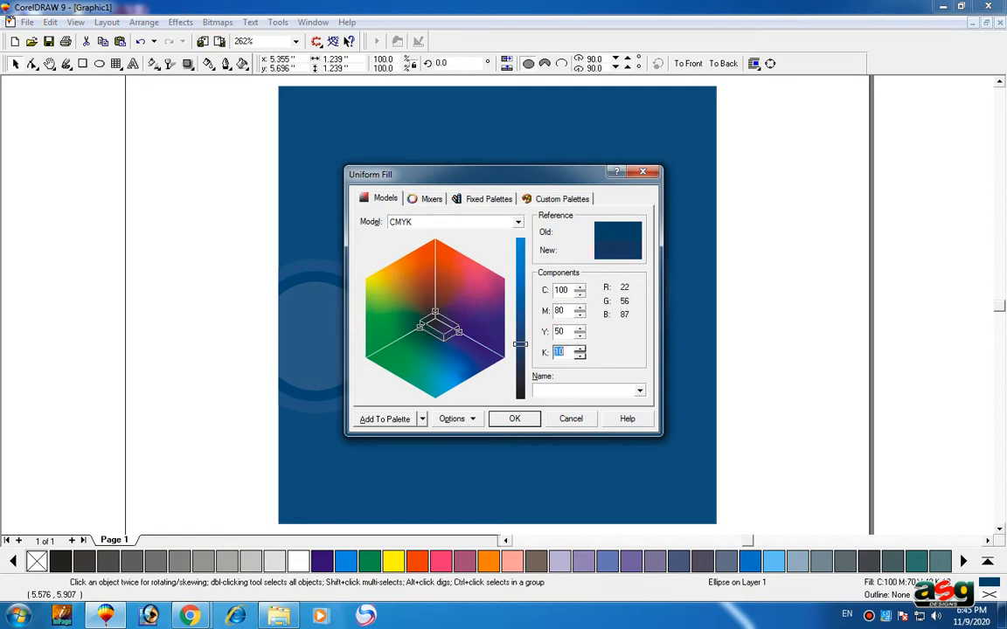
pyautogui.press('Return')
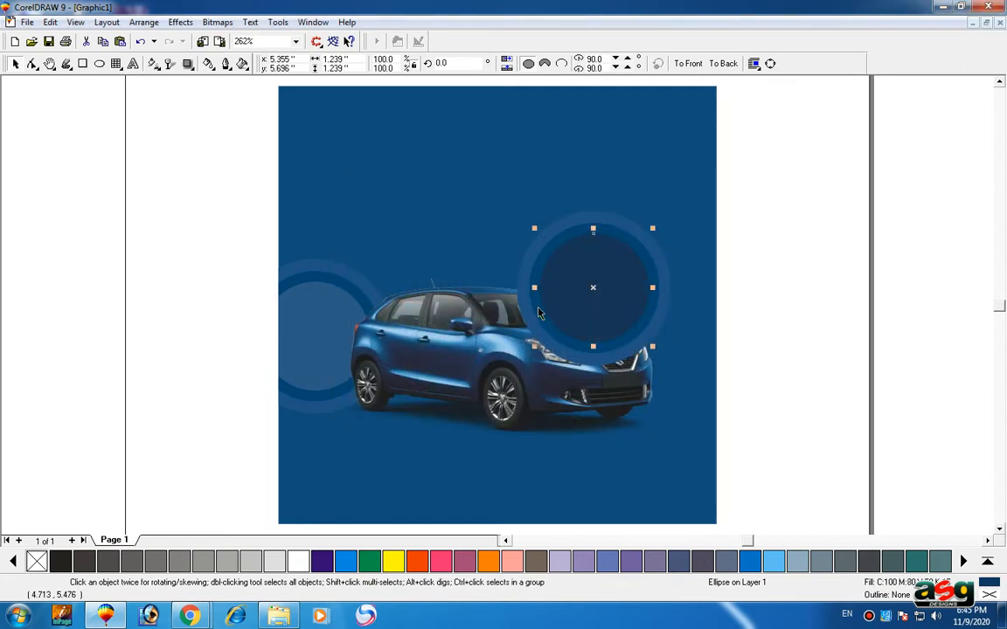
# Group the three concentric circles over the car's front and place the group behind the car
pyautogui.moveTo(771, 174); pyautogui.dragTo(445, 405)
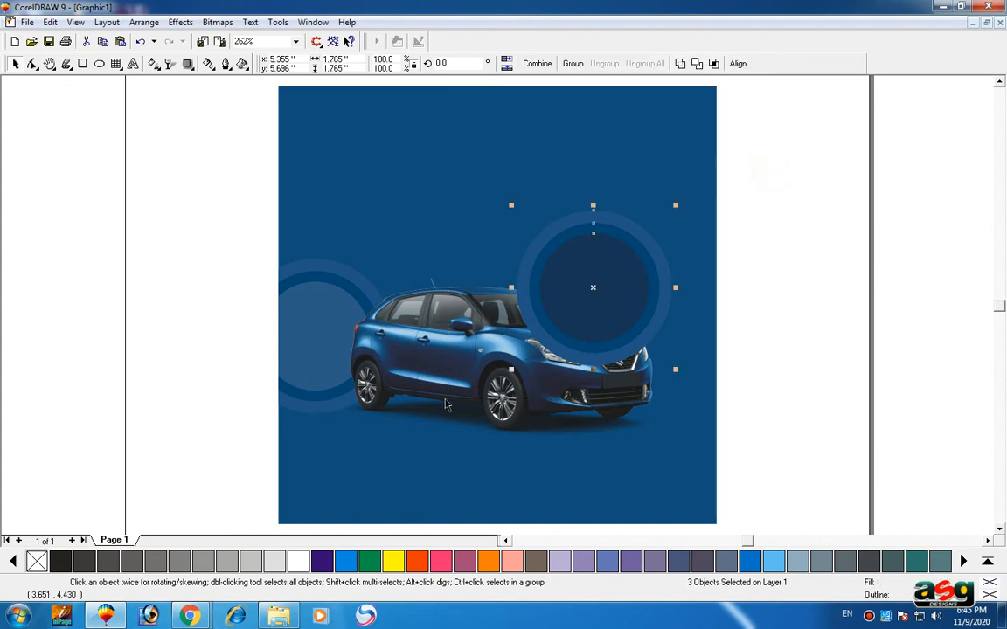
pyautogui.hotkey('ctrl', 'g')
pyautogui.click(472, 168)
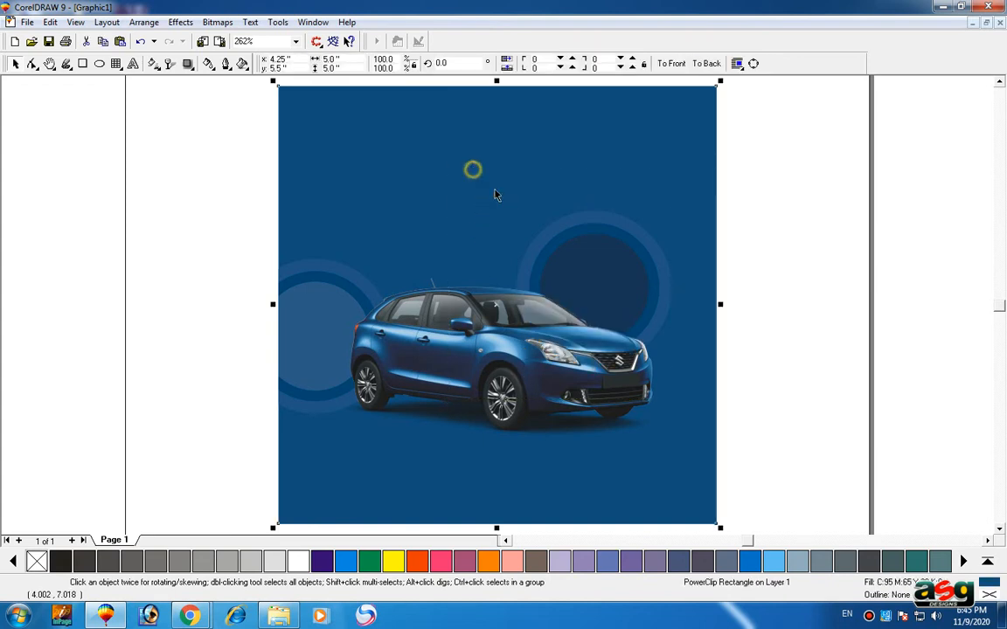
pyautogui.click(796, 191)
pyautogui.scroll(1, 723, 208)
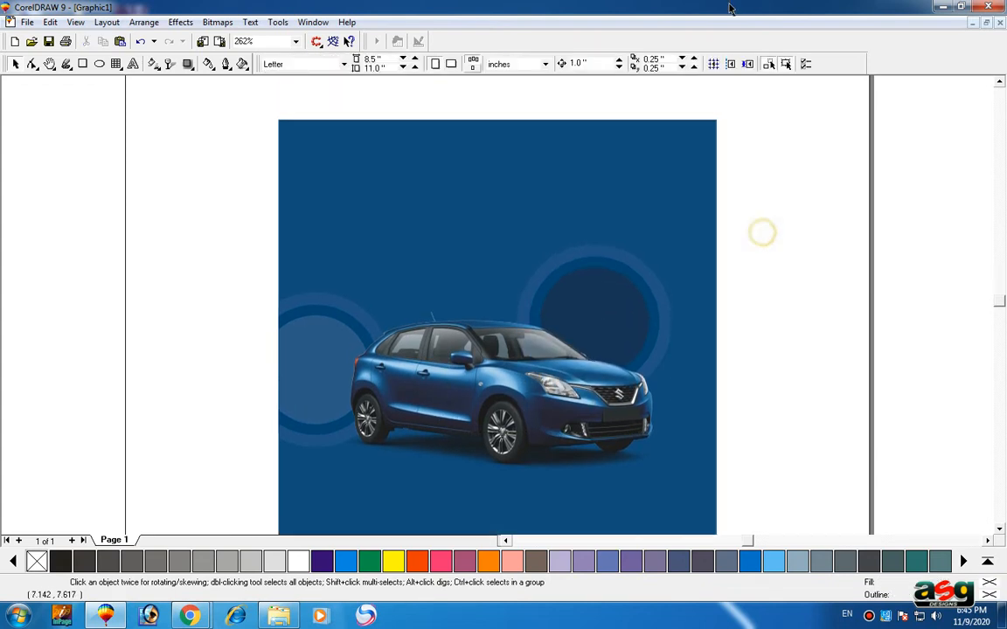
# Undo the front circle group's reordering and place it behind the car again
pyautogui.click(382, 225)
pyautogui.click(219, 236)
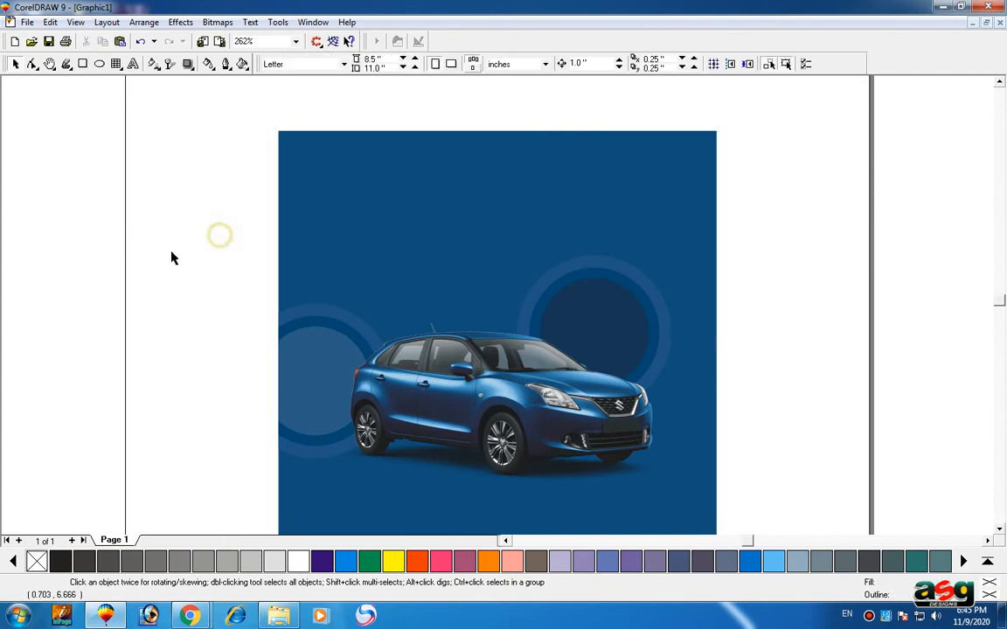
pyautogui.click(206, 212)
pyautogui.click(454, 236)
pyautogui.hotkey('ctrl', 'z')
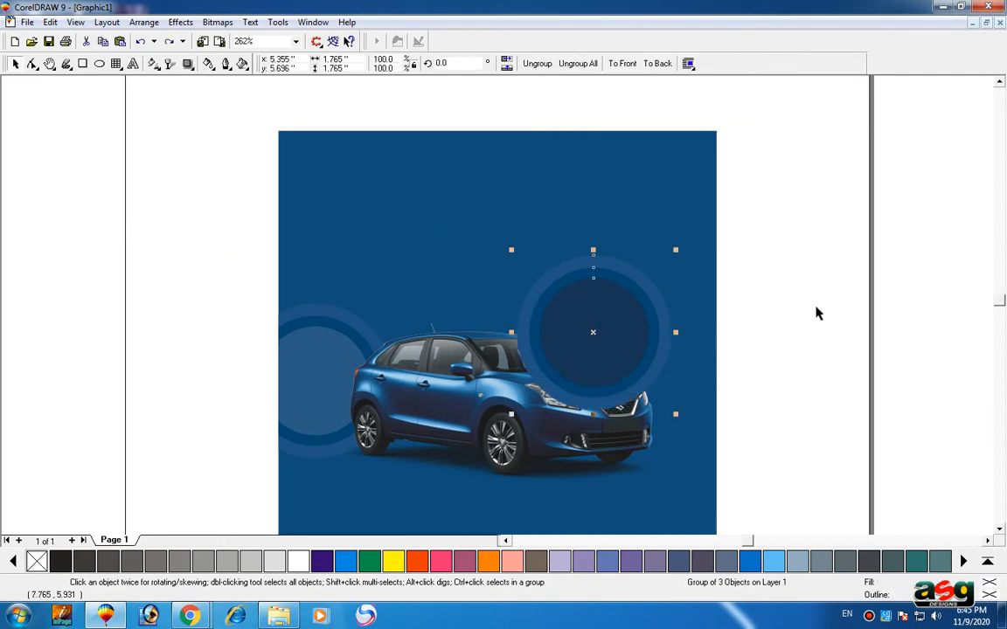
pyautogui.click(816, 295)
pyautogui.click(614, 306)
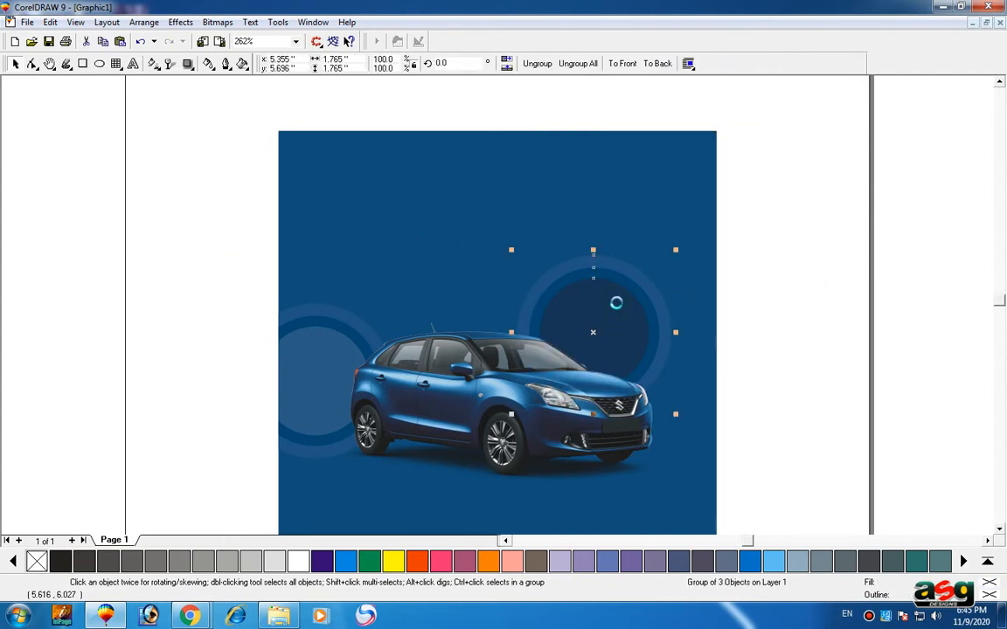
# Place a copy of the front circle group over the square's upper-right corner and ungroup it
pyautogui.moveTo(616, 303); pyautogui.dragTo(763, 148)
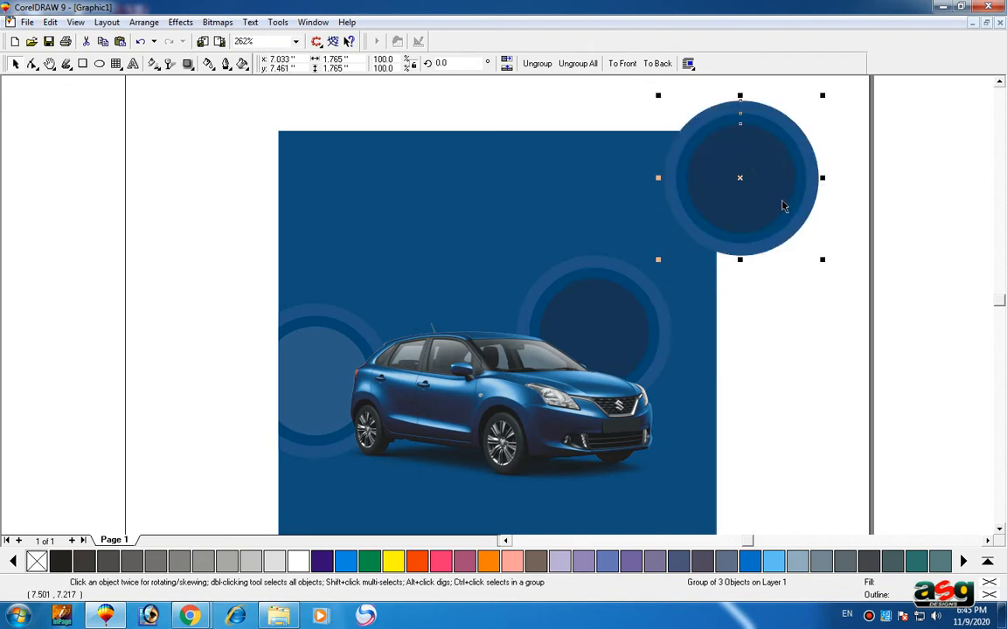
pyautogui.click(846, 166)
pyautogui.click(799, 137)
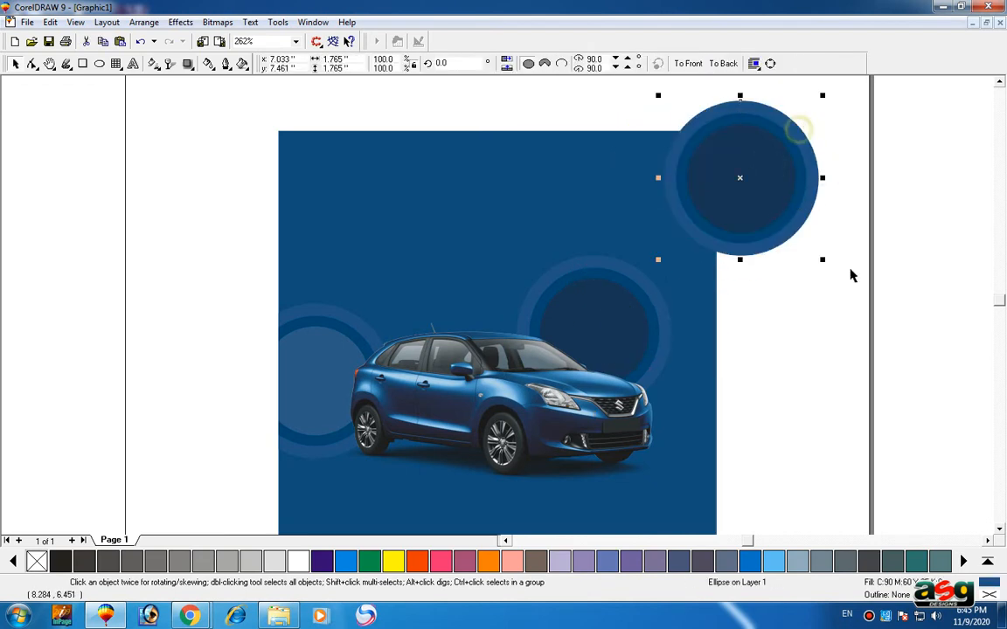
# Add an enlarged concentric copy of the outer circle, about 2.02 inches across, and combine the four corner circles into a double ring
pyautogui.moveTo(822, 257); pyautogui.dragTo(846, 283)
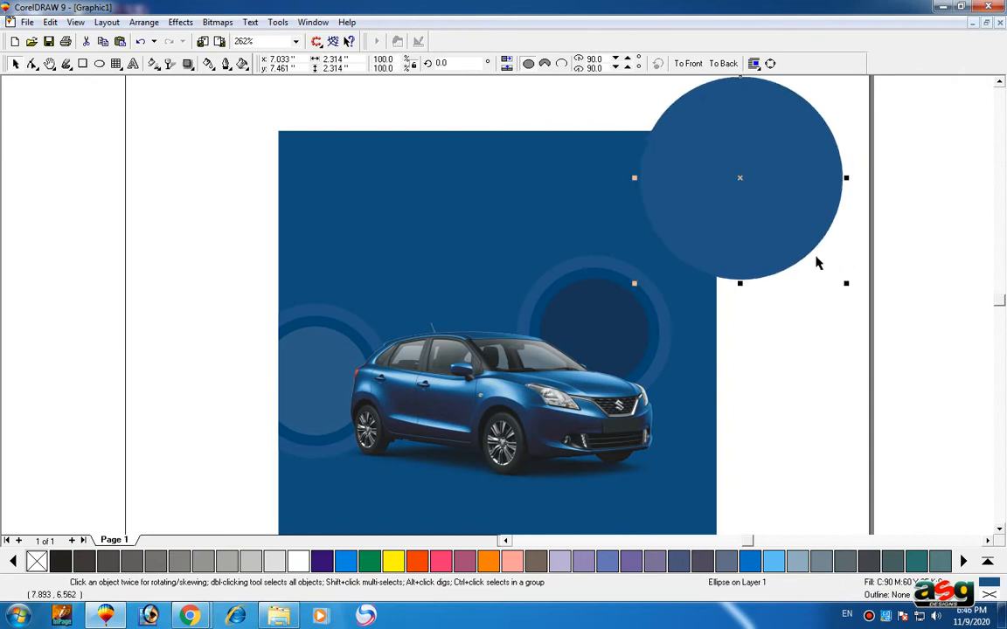
pyautogui.hotkey('ctrl', 'z')
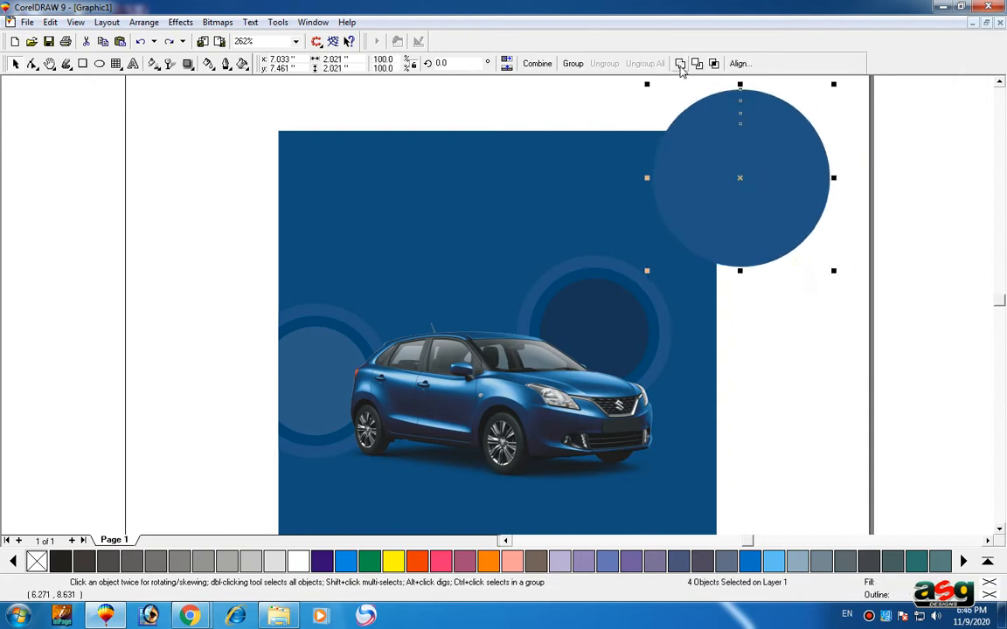
pyautogui.click(548, 64)
pyautogui.click(780, 180)
pyautogui.click(790, 195)
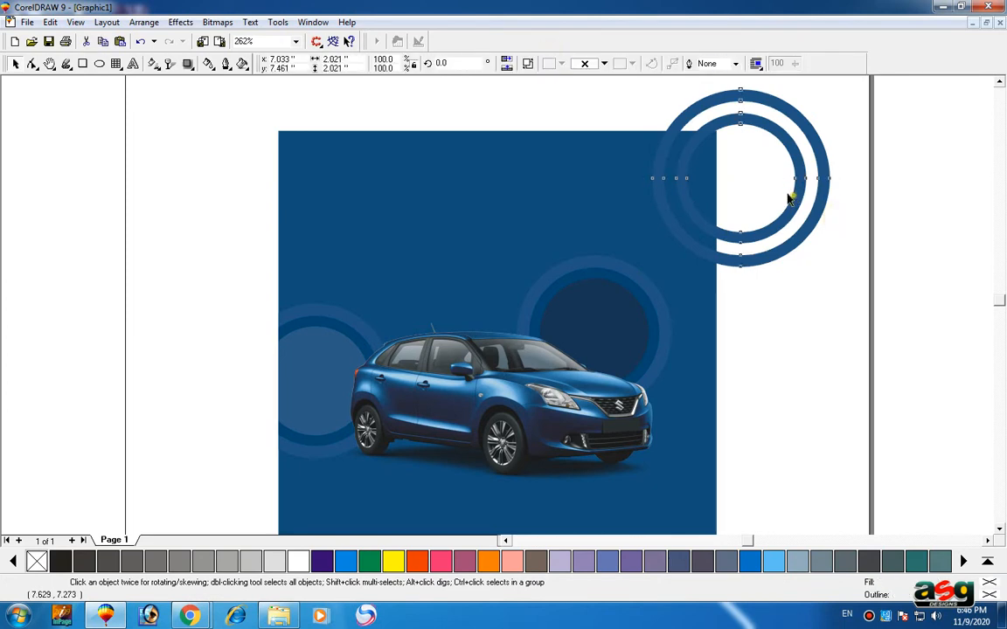
# Move the combined double ring so that it straddles the square's upper-right corner
pyautogui.moveTo(790, 196); pyautogui.dragTo(742, 142)
pyautogui.click(824, 227)
pyautogui.scroll(2, 780, 164)
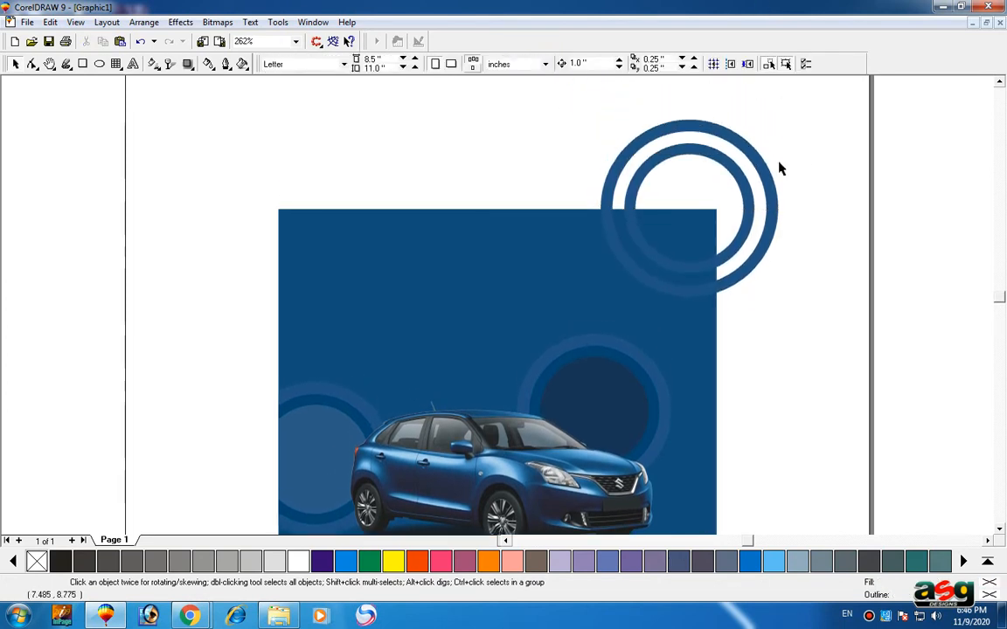
pyautogui.moveTo(750, 199); pyautogui.dragTo(743, 198)
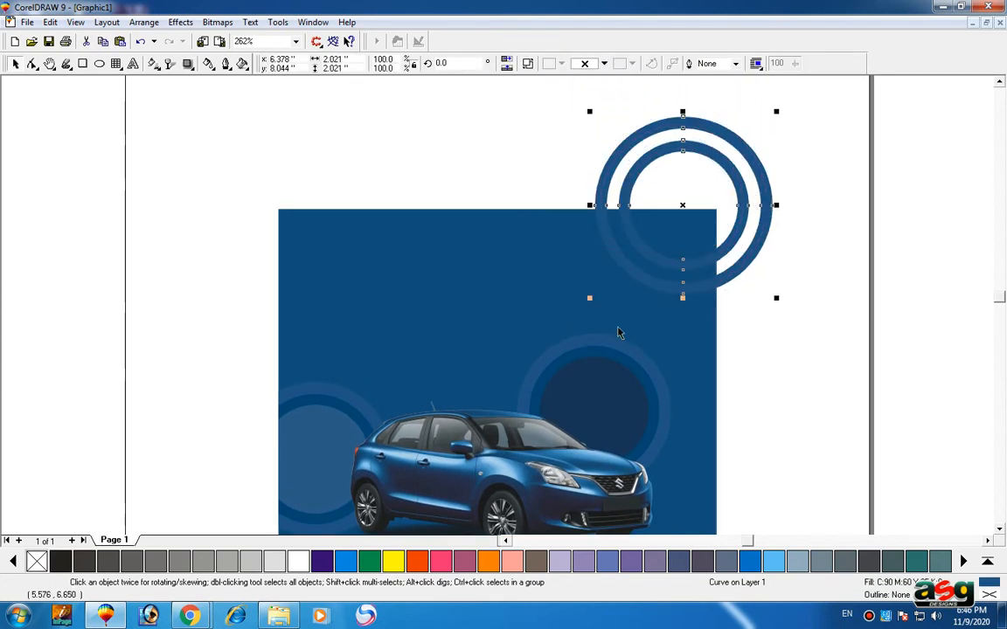
# Copy the outline pen, outline colour and fill from the front group's outer circle to the double ring
pyautogui.hotkey('ctrl', 'shift', 'a')
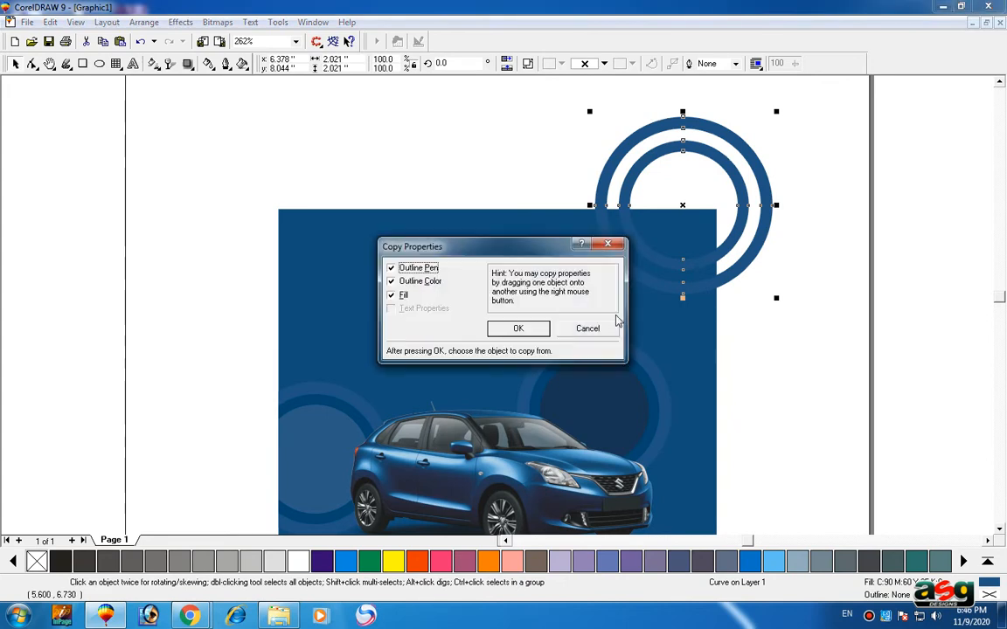
pyautogui.press('Return')
pyautogui.click(577, 343)
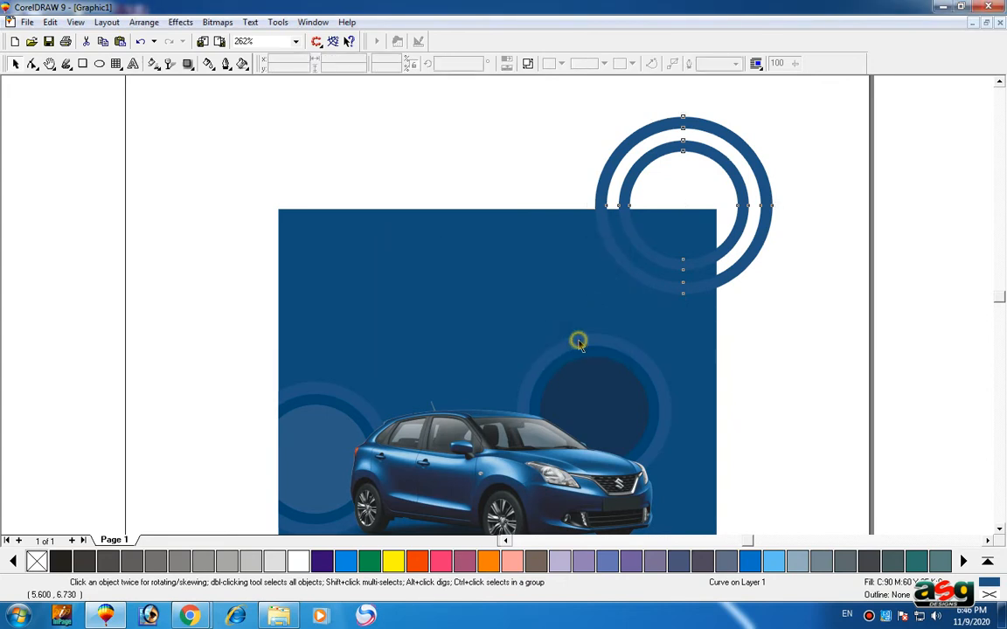
pyautogui.click(780, 285)
# PowerClip the double ring at the upper-right corner into the blue square
pyautogui.click(743, 264)
pyautogui.hotkey('alt', 'c')
pyautogui.press('w')
pyautogui.press('p')
pyautogui.click(477, 241)
pyautogui.press('F4')
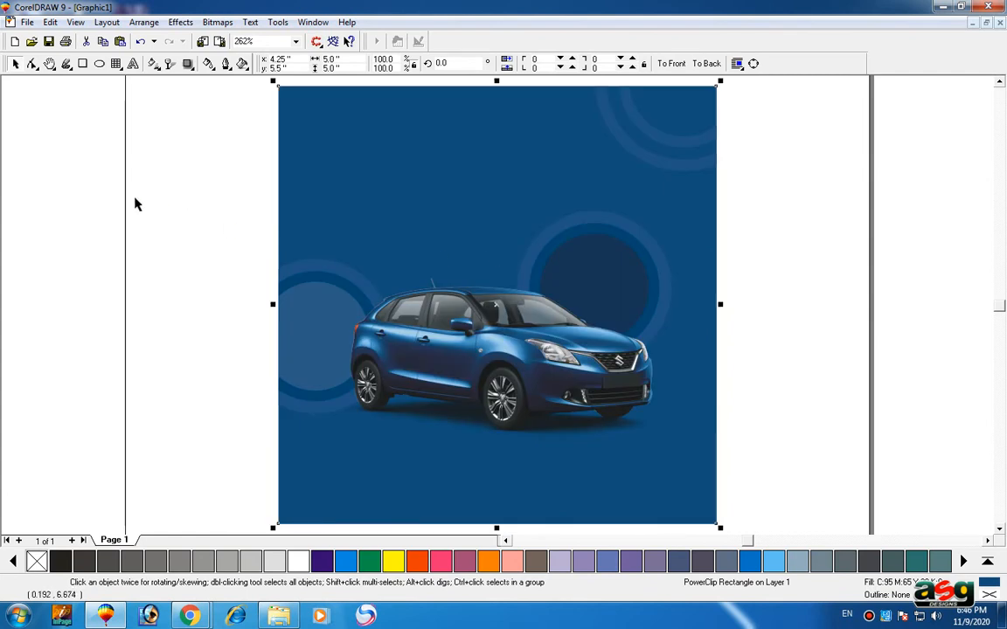
# Edit the square's PowerClip contents and place a copy of the double ring in the lower middle of the square
pyautogui.click(137, 195)
pyautogui.click(670, 123)
pyautogui.hotkey('alt', 'c')
pyautogui.press('w')
pyautogui.press('e')
pyautogui.click(668, 140)
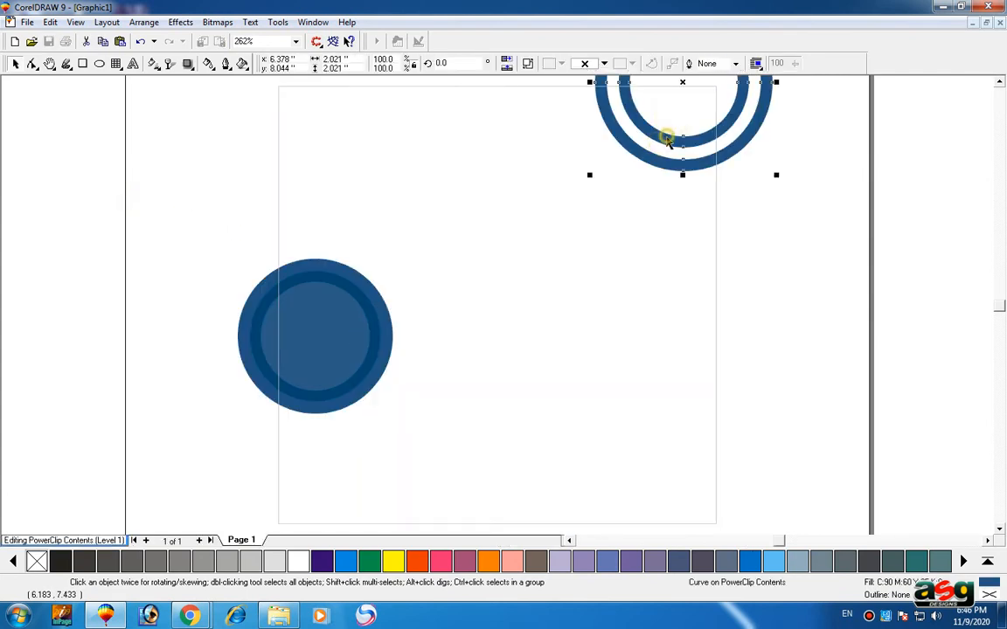
pyautogui.press('F10')
pyautogui.press('space')
pyautogui.moveTo(675, 152); pyautogui.dragTo(522, 426)
pyautogui.press('F3')
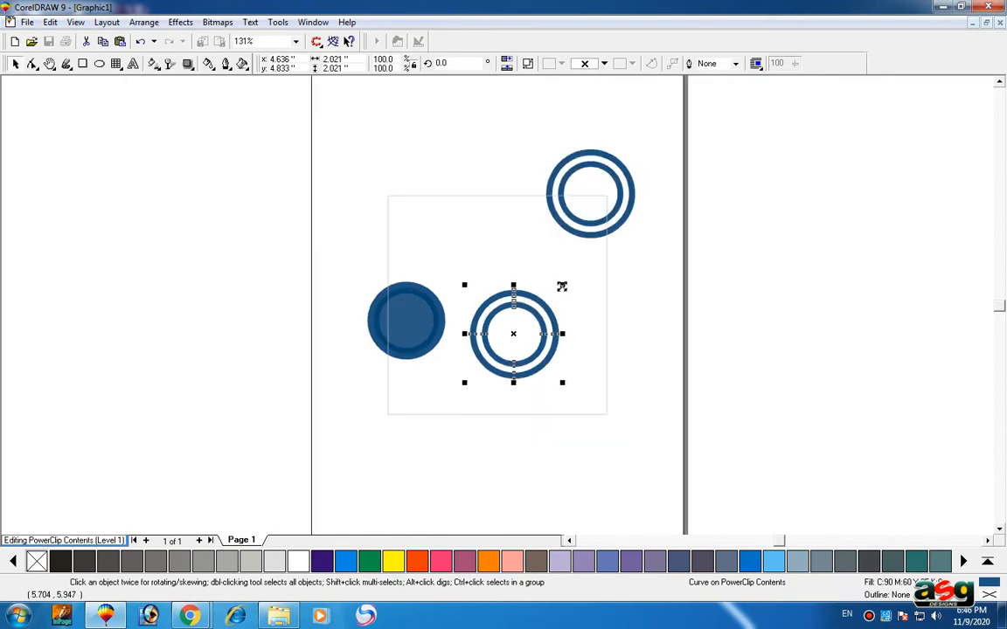
# Enlarge the copied double ring to about 4.91 inches across and centre it horizontally on the square
pyautogui.moveTo(562, 286); pyautogui.dragTo(626, 220)
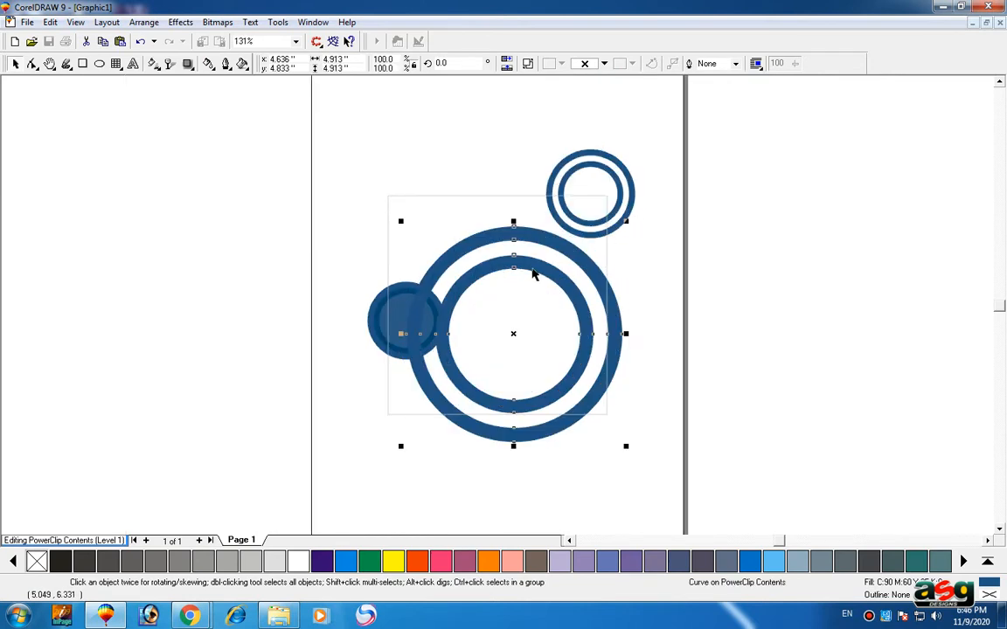
pyautogui.keyDown('shift'); pyautogui.click(533, 271); pyautogui.keyUp('shift')
pyautogui.press('c')
pyautogui.click(670, 276)
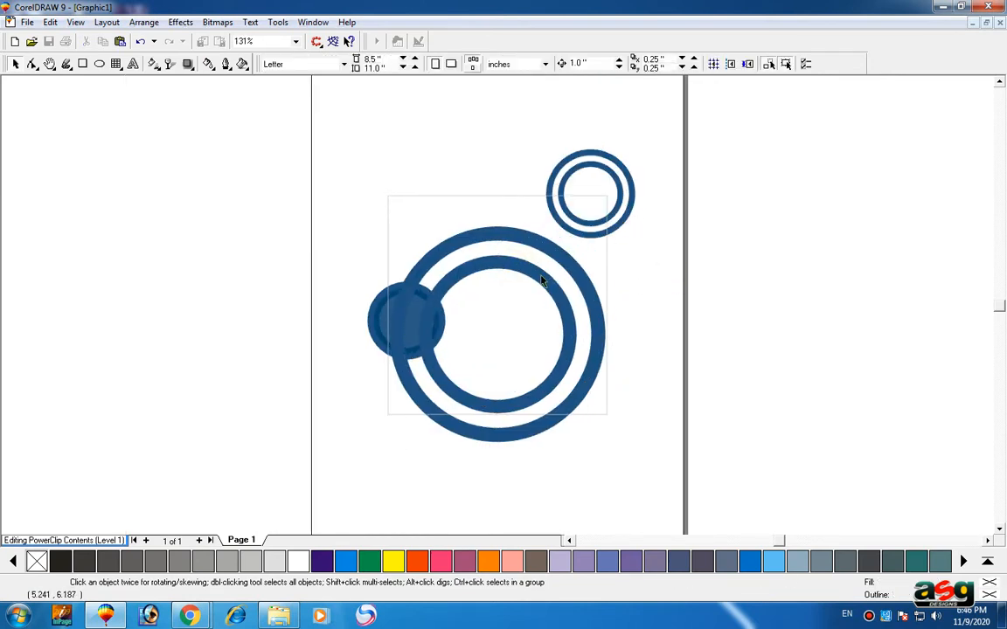
# Move the large double ring straight down over the square's lower edge and finish editing the PowerClip contents
pyautogui.moveTo(542, 280); pyautogui.dragTo(539, 396)
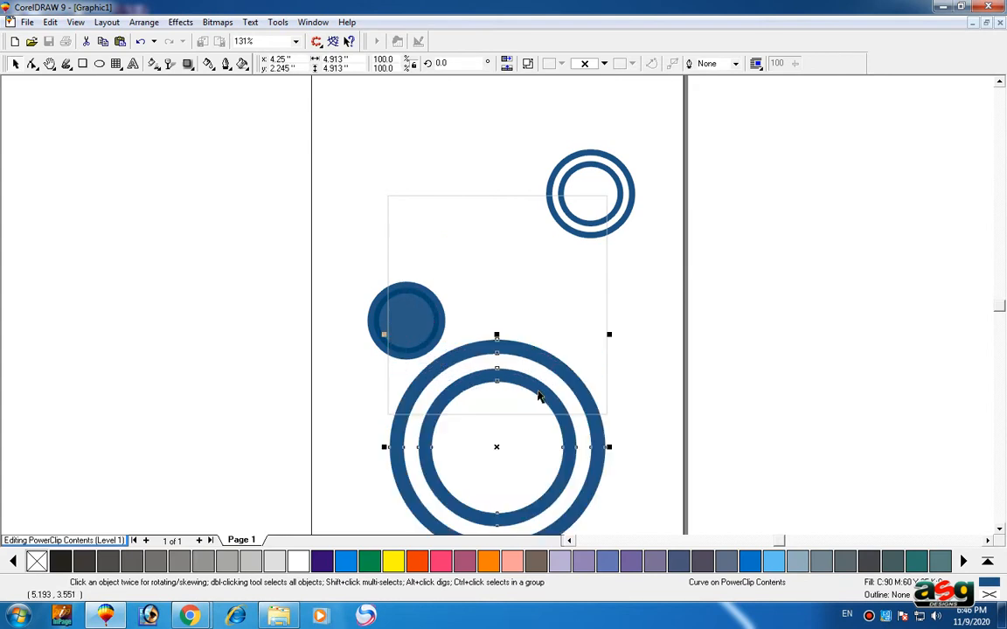
pyautogui.keyDown('ctrl'); pyautogui.click(648, 371); pyautogui.keyUp('ctrl')
pyautogui.hotkey('shift', 'F2')
pyautogui.click(201, 281)
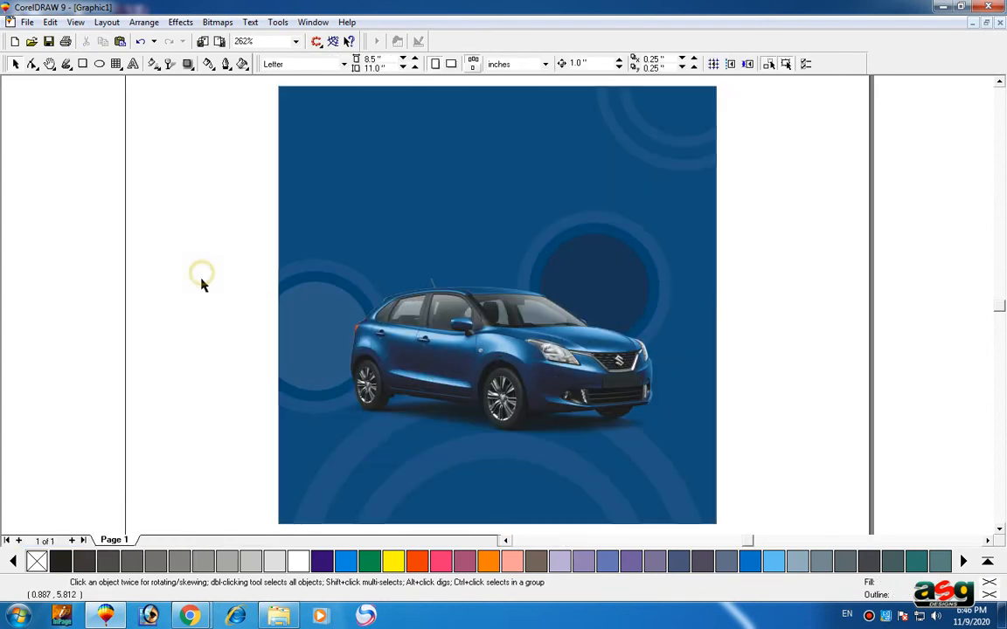
pyautogui.press('F3')
pyautogui.press('F4')
pyautogui.click(406, 222)
pyautogui.click(171, 169)
pyautogui.click(373, 135)
# Add artistic text reading "NEED A CAR IN" near the upper-left corner of the blue square
pyautogui.press('F2')
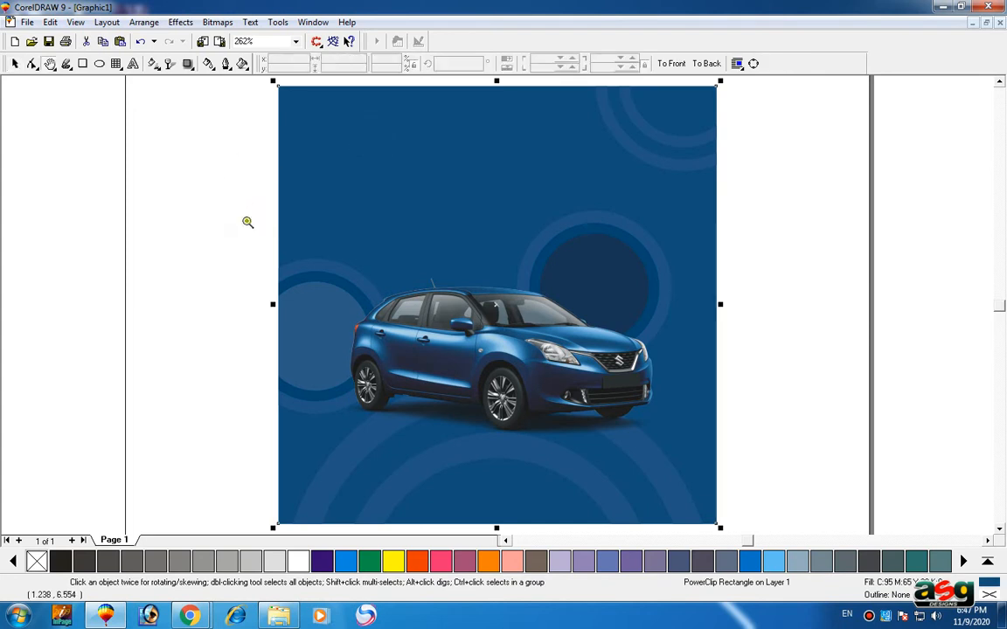
pyautogui.scroll(2, 587, 114)
pyautogui.moveTo(241, 270); pyautogui.dragTo(651, 130)
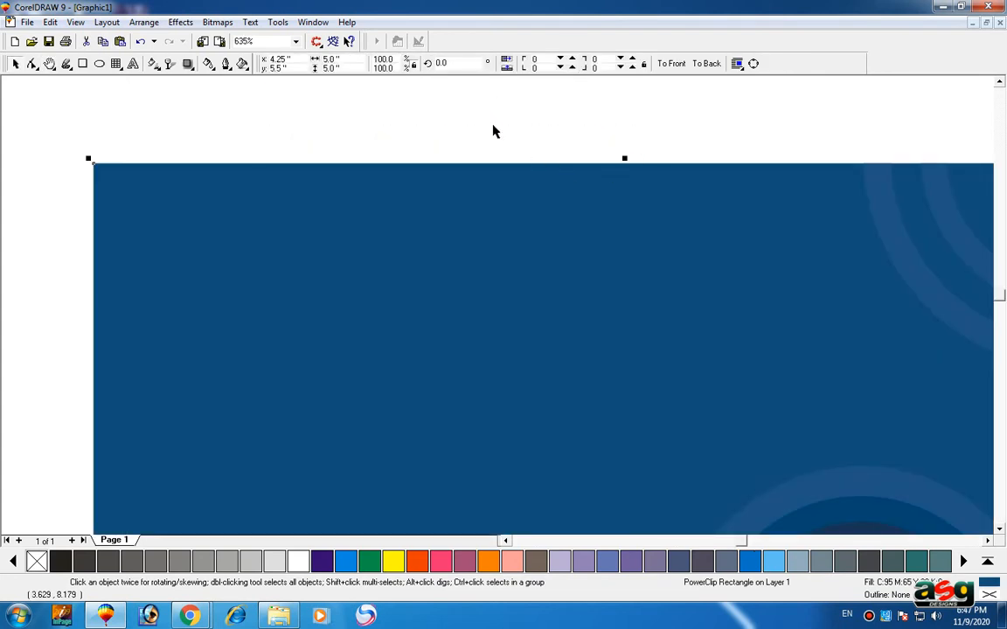
pyautogui.click(494, 133)
pyautogui.press('F8')
pyautogui.click(295, 269)
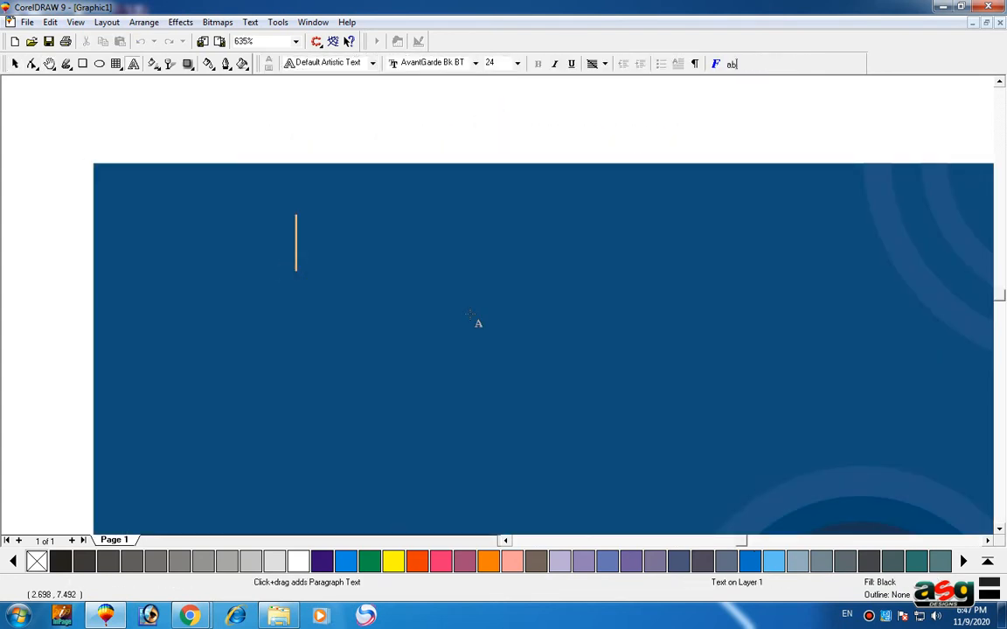
pyautogui.write('n')
pyautogui.press('BackSpace')
pyautogui.write('NEE')
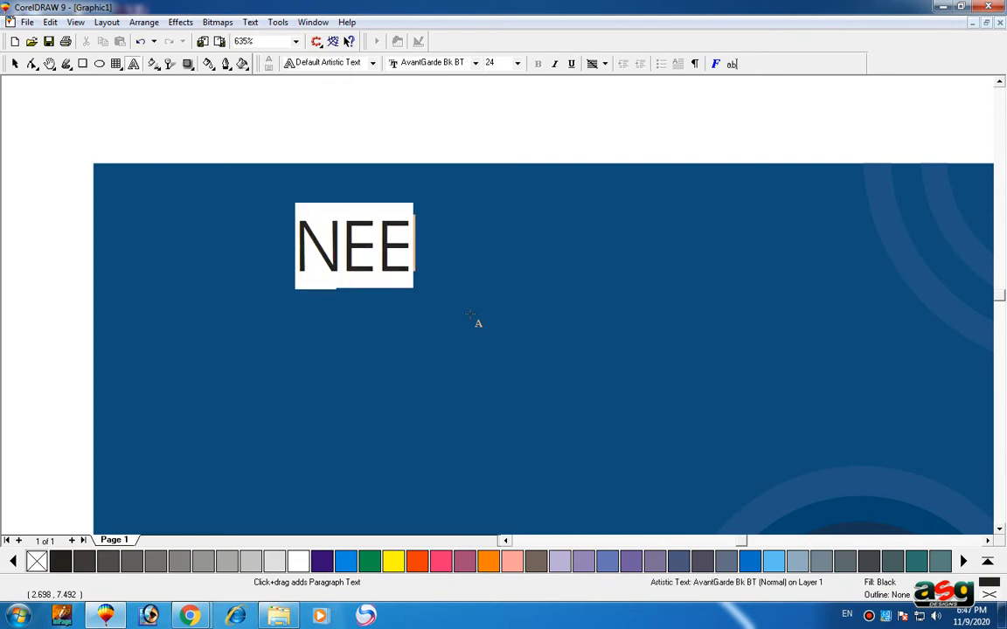
pyautogui.write('D A CH')
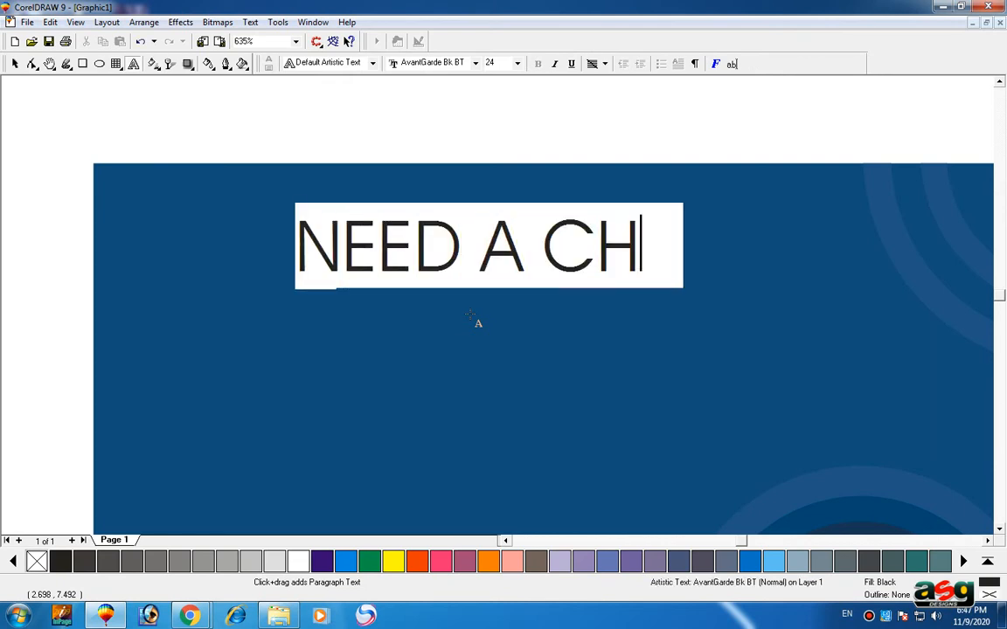
pyautogui.press('BackSpace')
pyautogui.write('AR IN')
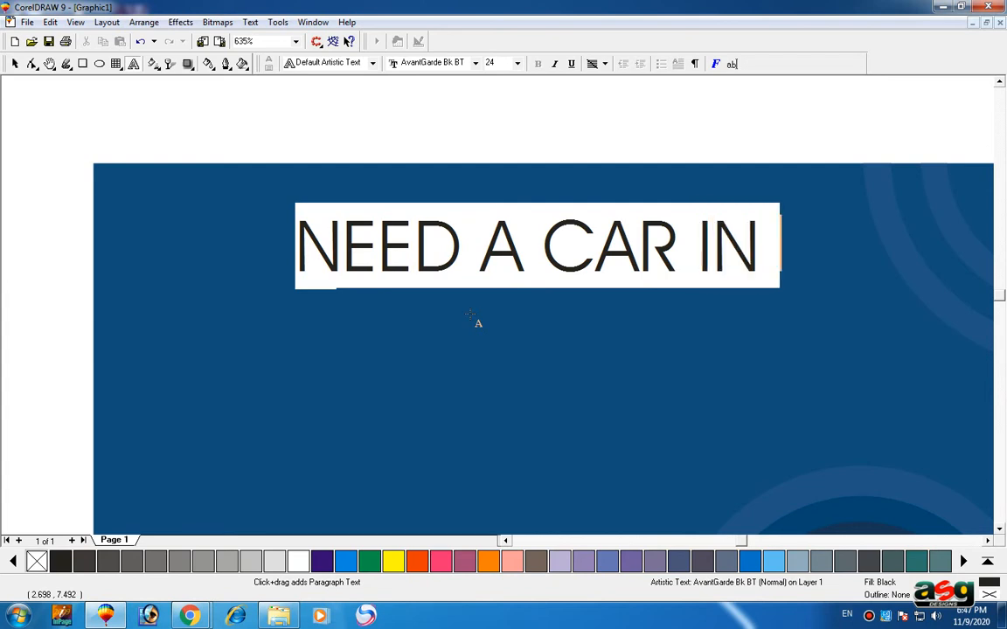
# Add a second line reading "LOWEST PRICE?" to the headline and finish editing the text
pyautogui.press('Return')
pyautogui.write('LOWER')
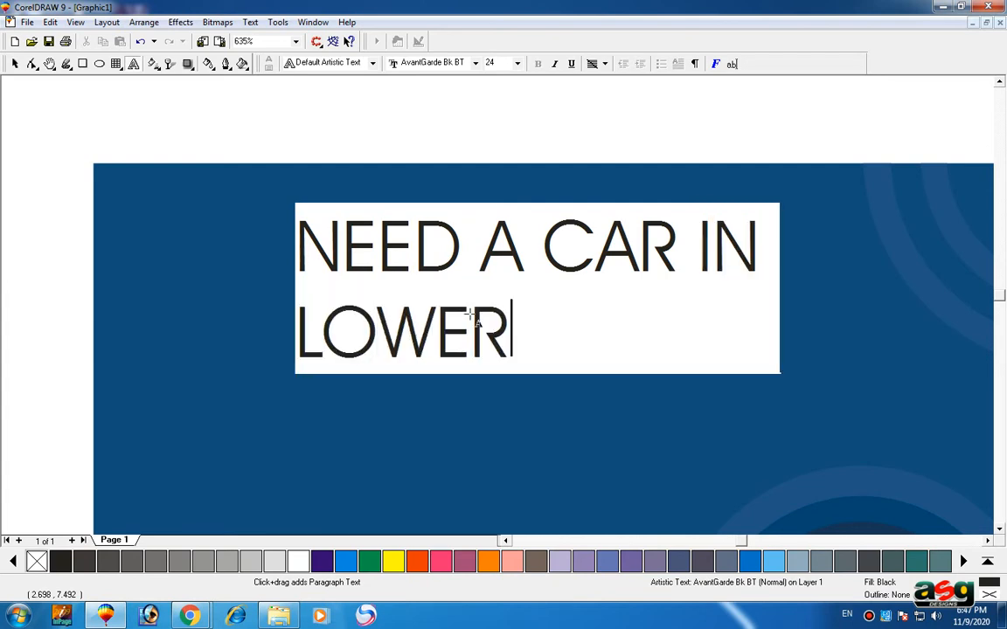
pyautogui.press('BackSpace')
pyautogui.press('BackSpace')
pyautogui.write('EST ')
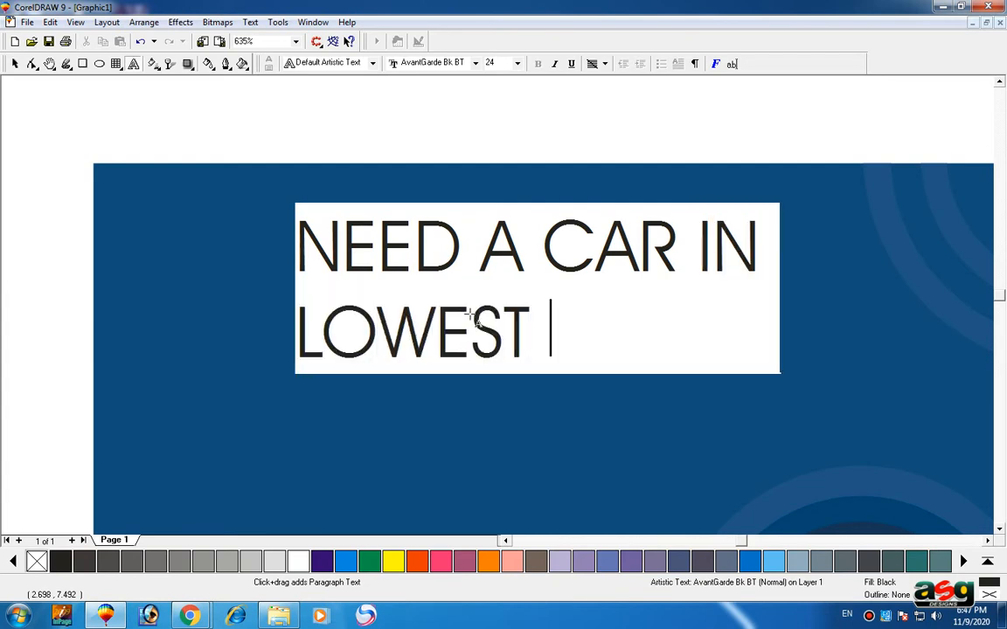
pyautogui.write('PRICE')
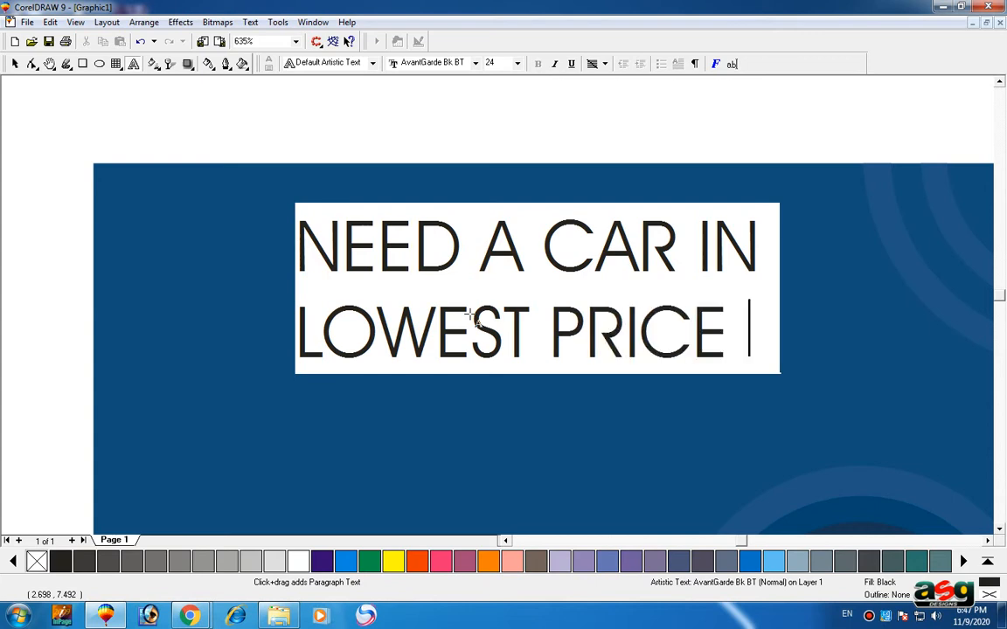
pyautogui.press('BackSpace')
pyautogui.write('?')
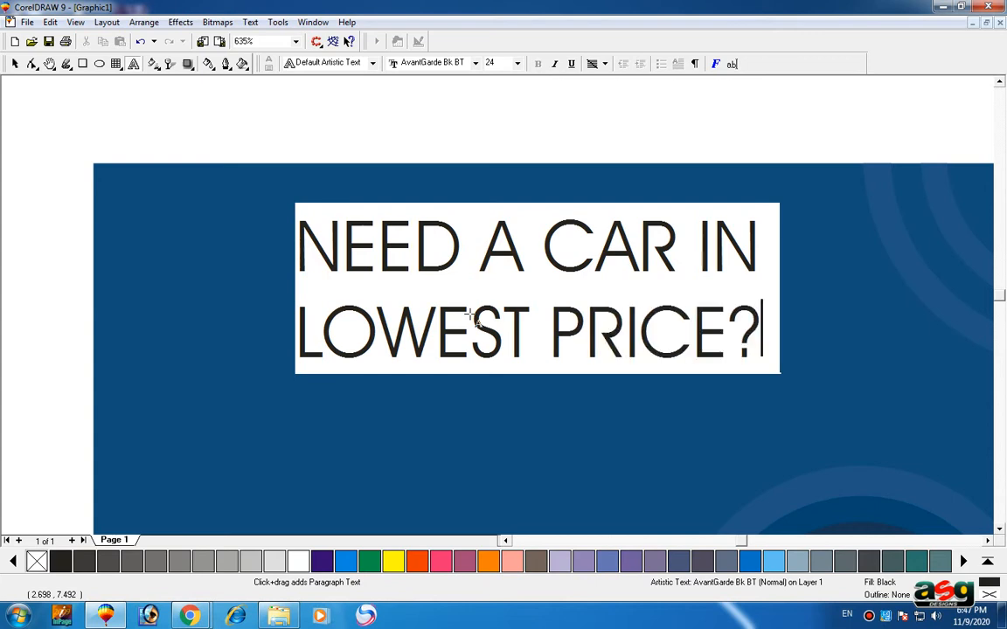
pyautogui.hotkey('ctrl', 'space')
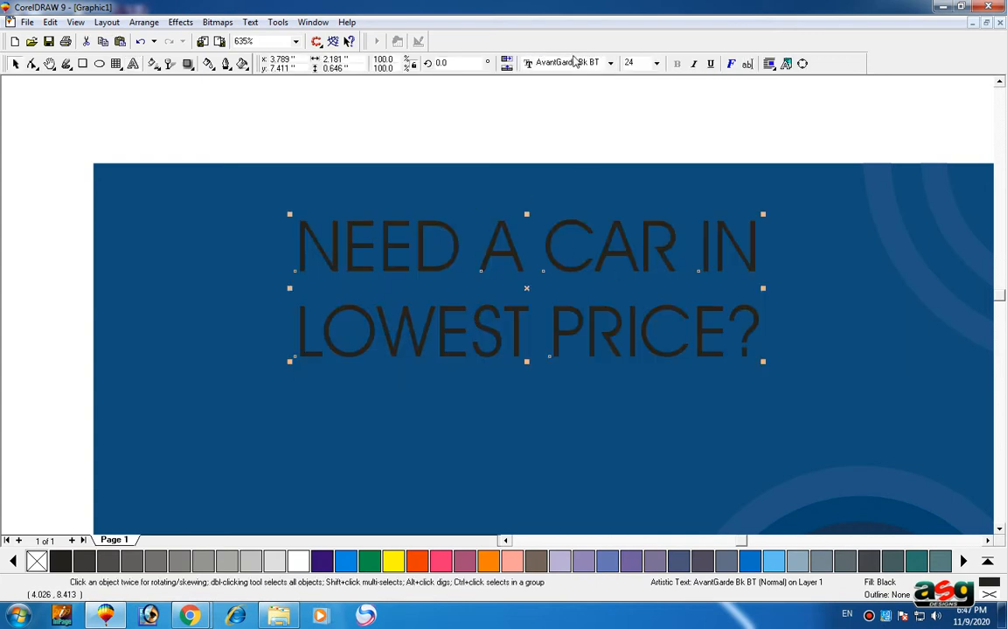
# Set the headline's font to Arial Black
pyautogui.click(570, 63)
pyautogui.write('Aria')
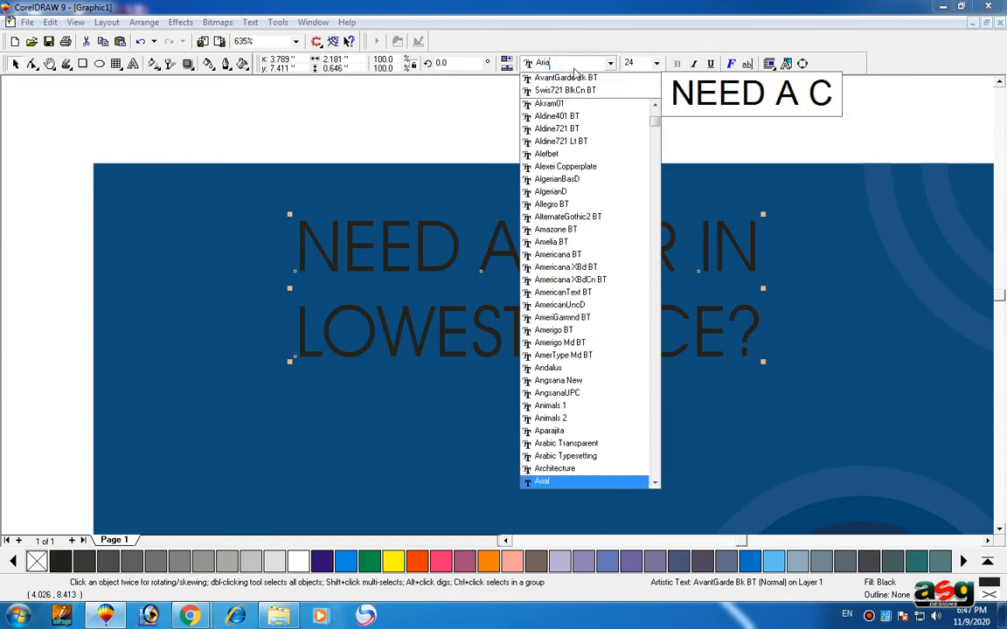
pyautogui.write('l Ba')
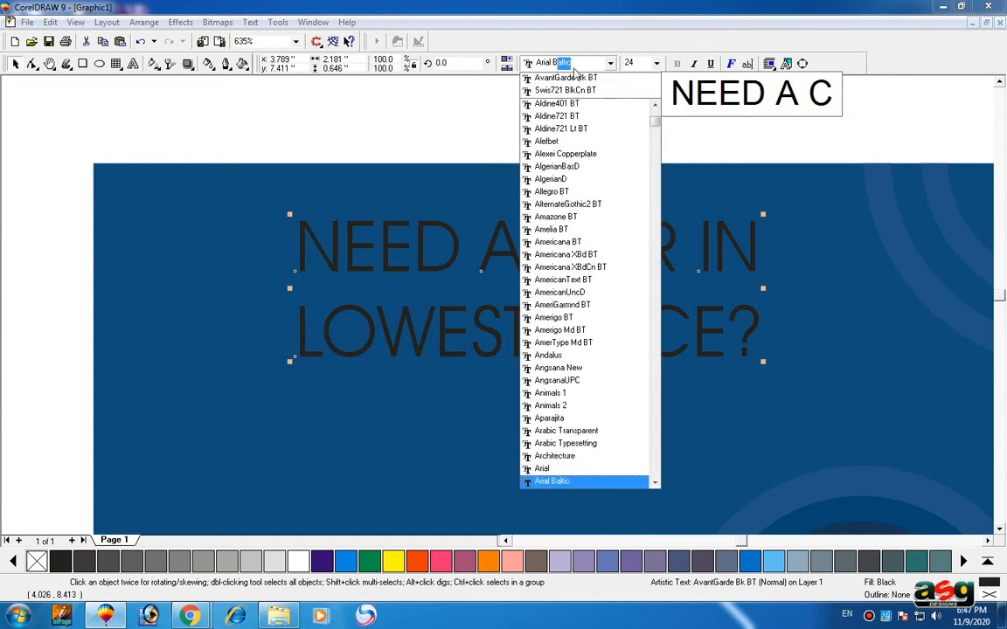
pyautogui.write('Black')
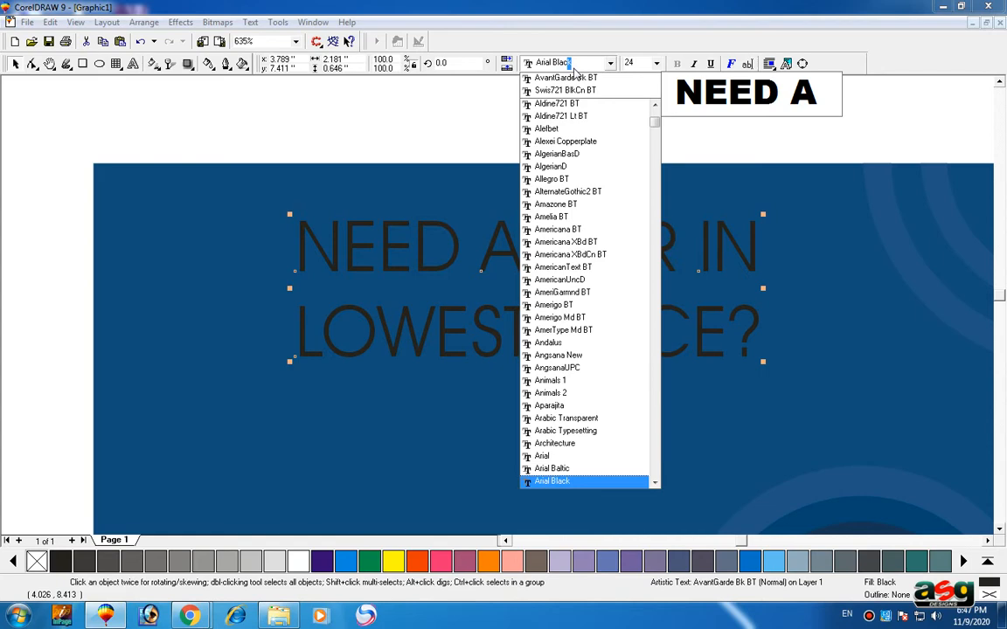
pyautogui.press('Return')
# Move the headline into the blue square's upper-left corner area and enlarge it slightly to about 3.01 inches wide
pyautogui.scroll(-1, 542, 169)
pyautogui.moveTo(550, 228); pyautogui.dragTo(441, 222)
pyautogui.scroll(-1, 425, 212)
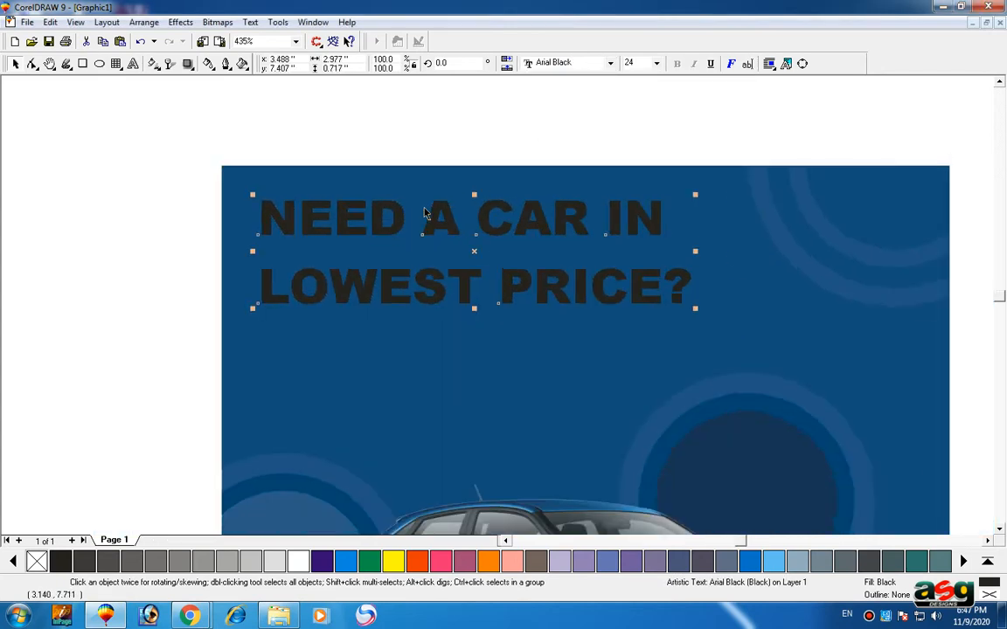
pyautogui.scroll(-1, 425, 213)
pyautogui.moveTo(635, 289); pyautogui.dragTo(635, 288)
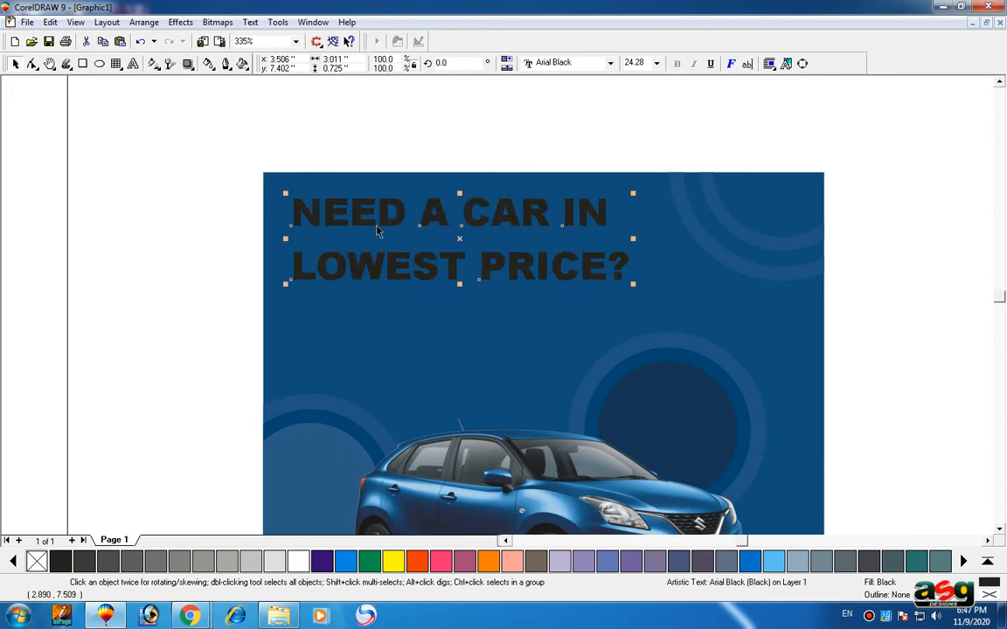
# Fill the headline with white and place a copy of it directly below the original
pyautogui.scroll(-1, 319, 377)
pyautogui.click(298, 562)
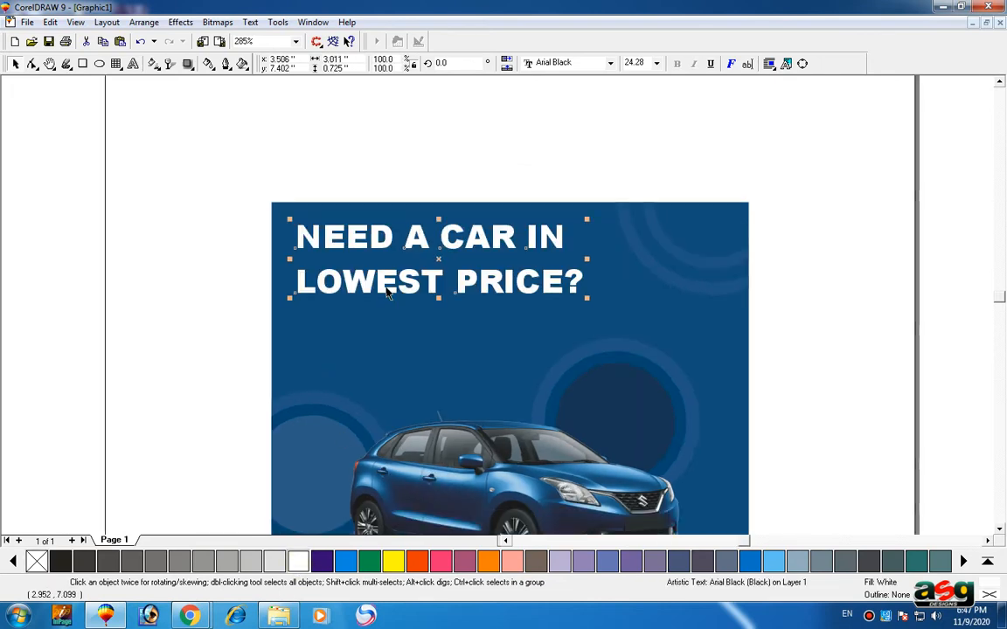
pyautogui.moveTo(386, 288); pyautogui.dragTo(382, 359)
pyautogui.hotkey('ctrl', 'z')
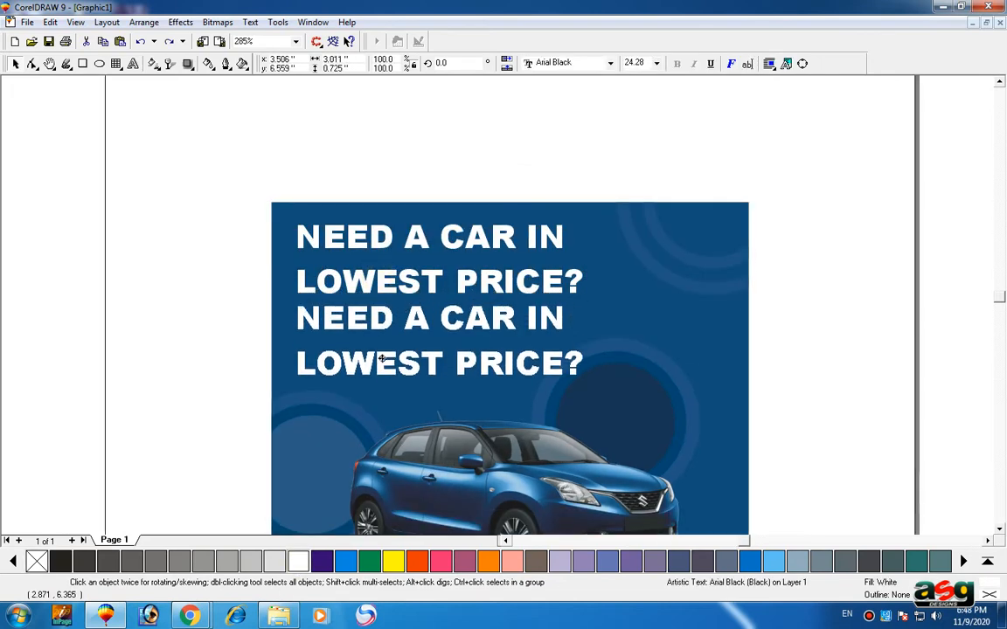
# Replace the copied headline's text with "LET`S FIND THE PERFECT ONE"
pyautogui.press('F8')
pyautogui.press('BackSpace')
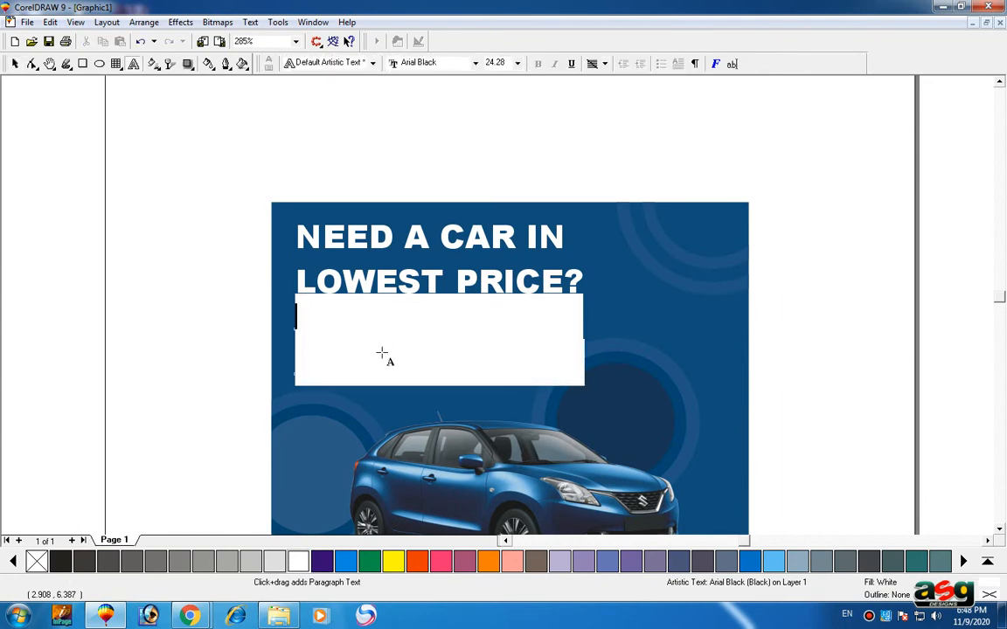
pyautogui.write('LETS')
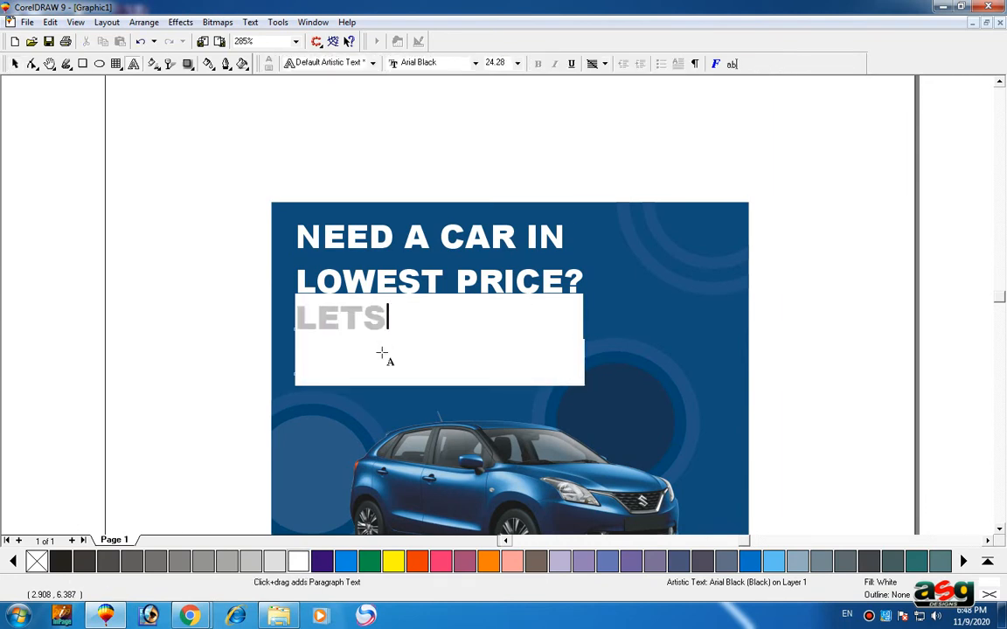
pyautogui.press('BackSpace')
pyautogui.write('`S')
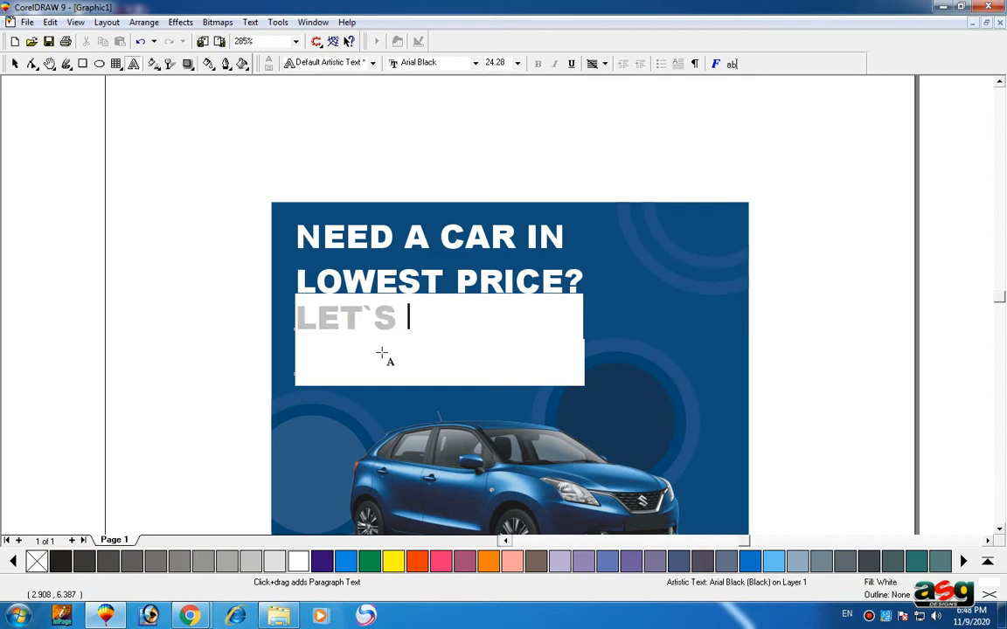
pyautogui.write(' FING')
pyautogui.press('BackSpace')
pyautogui.write('D ')
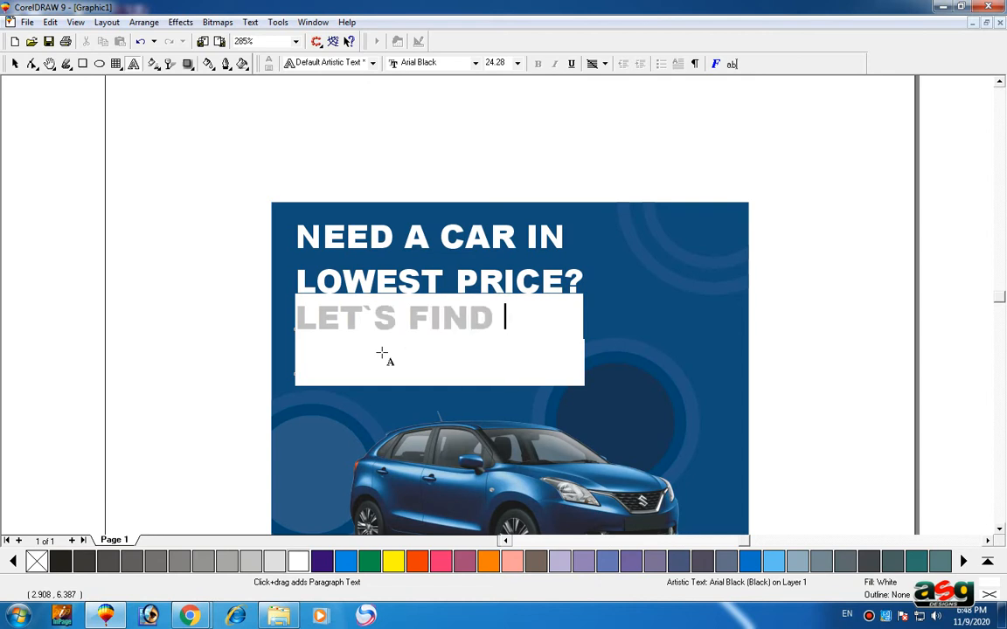
pyautogui.write('THE P')
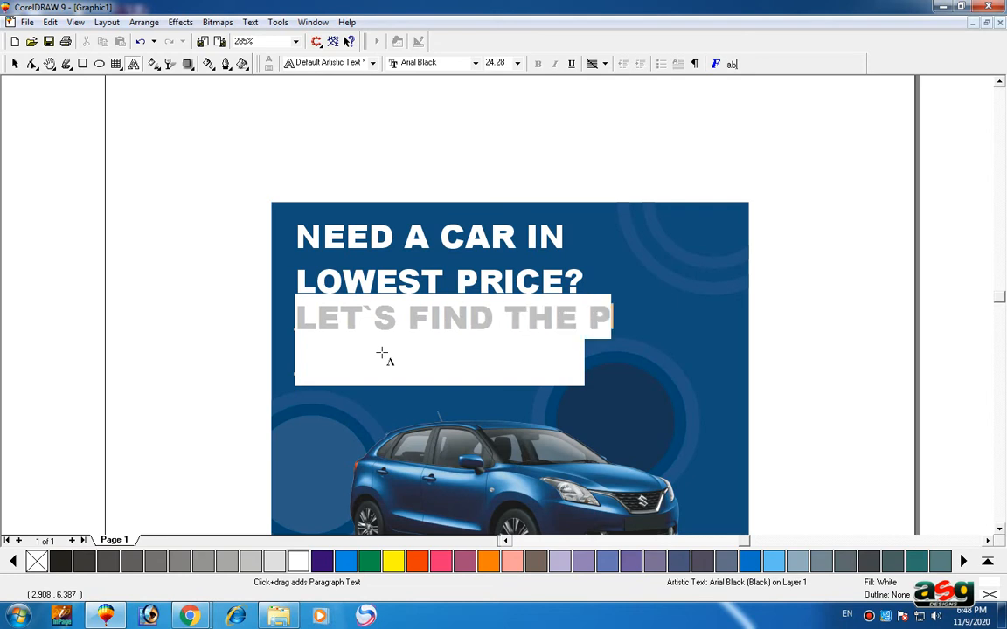
pyautogui.write('ERFECT ONE')
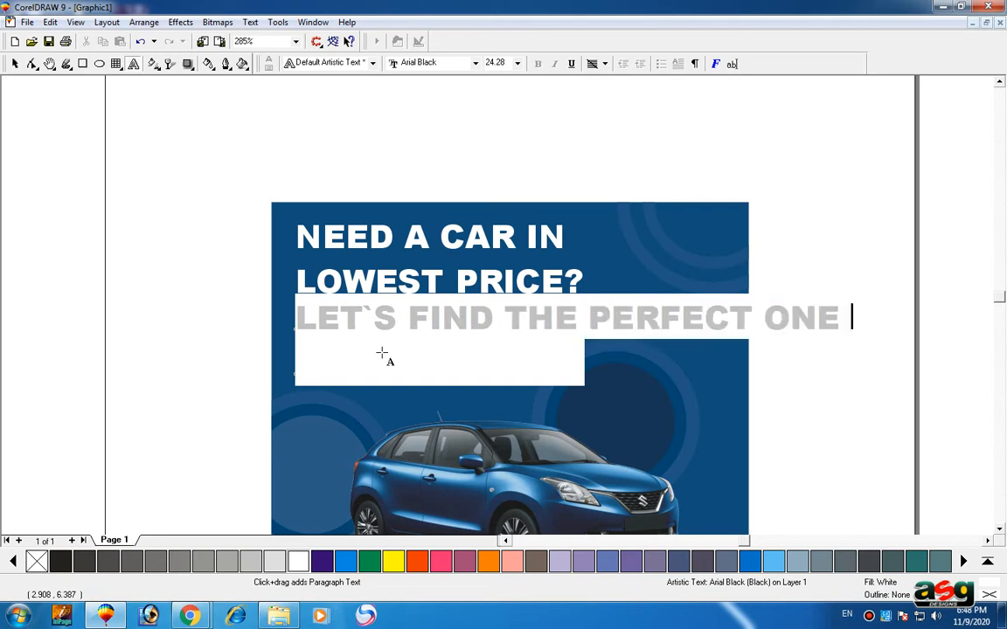
# Add a second line reading "FOR YOU!" to the tagline and finish editing the text
pyautogui.press('Return')
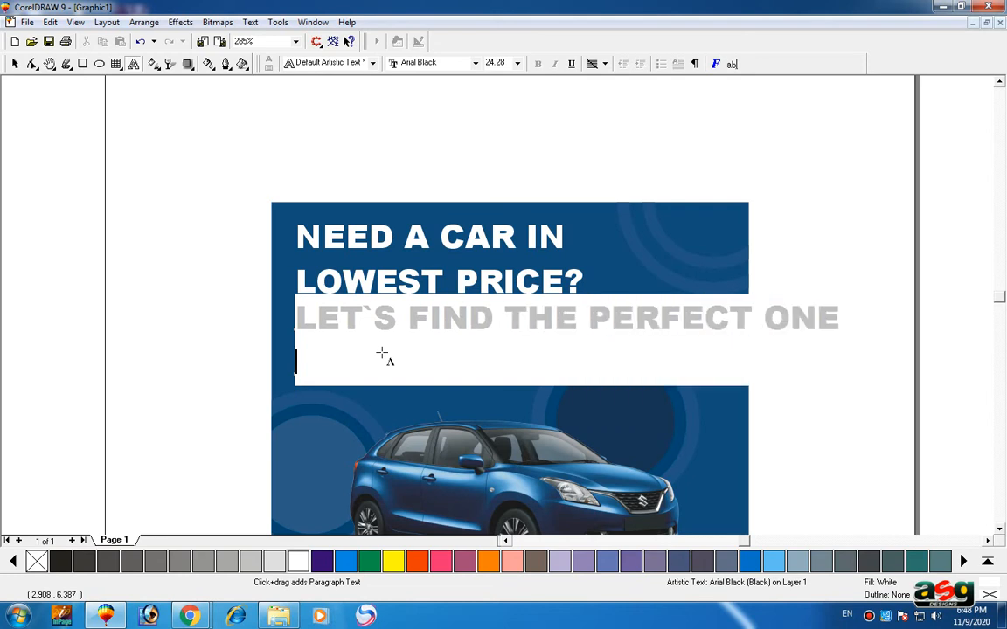
pyautogui.write('FOR')
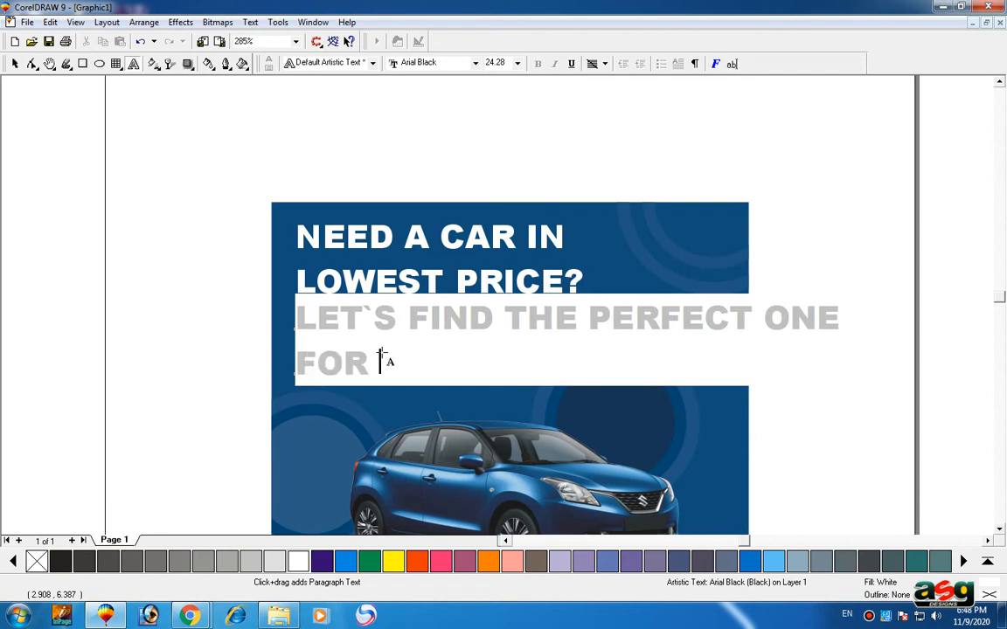
pyautogui.write(' YOU!')
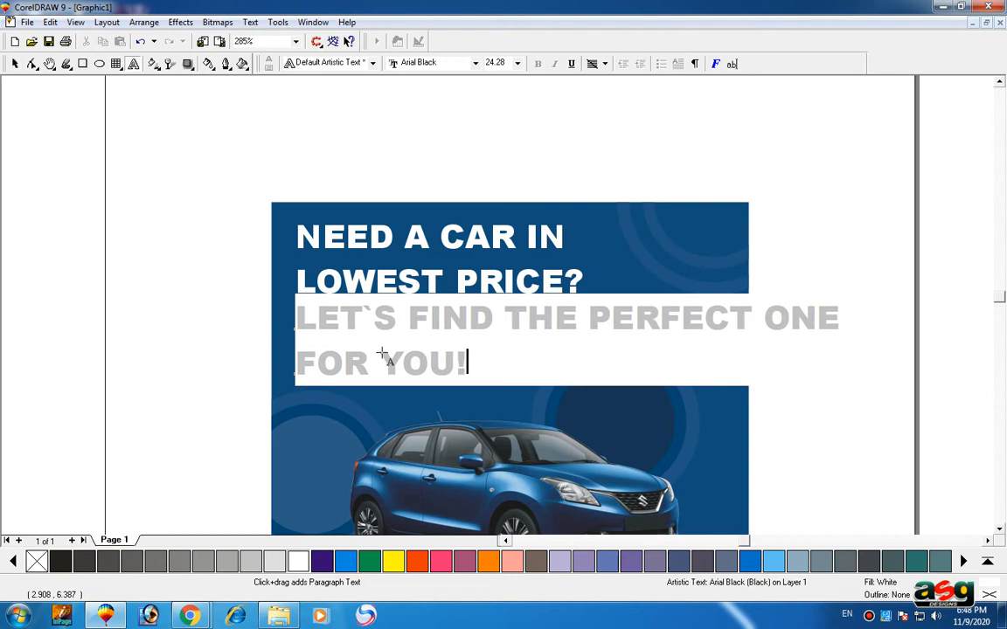
pyautogui.hotkey('ctrl', 'space')
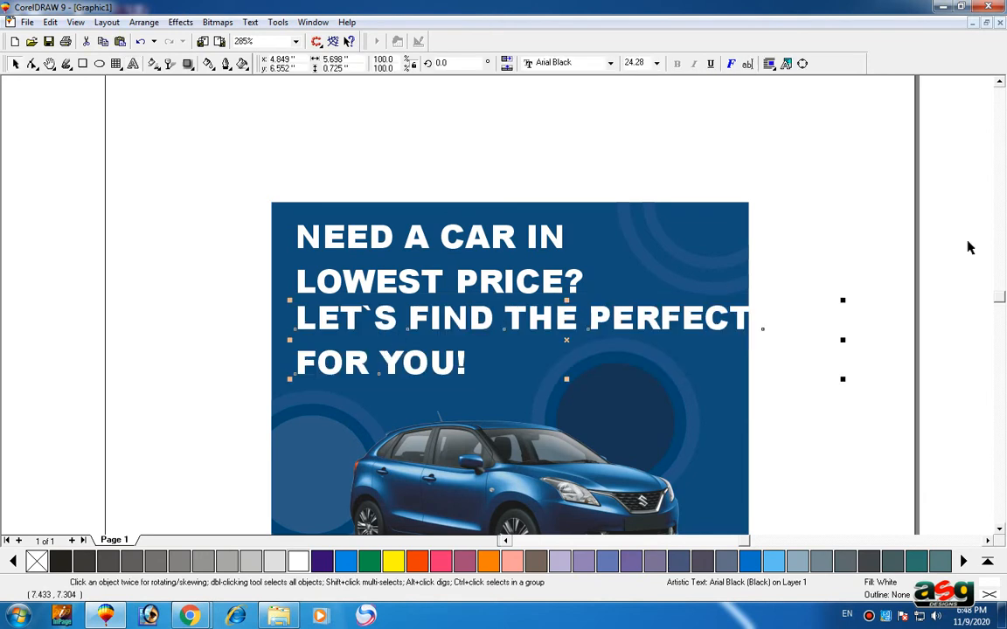
# Scale the tagline down to about 2.6 inches wide and move it up directly beneath the headline
pyautogui.moveTo(843, 302); pyautogui.dragTo(572, 342)
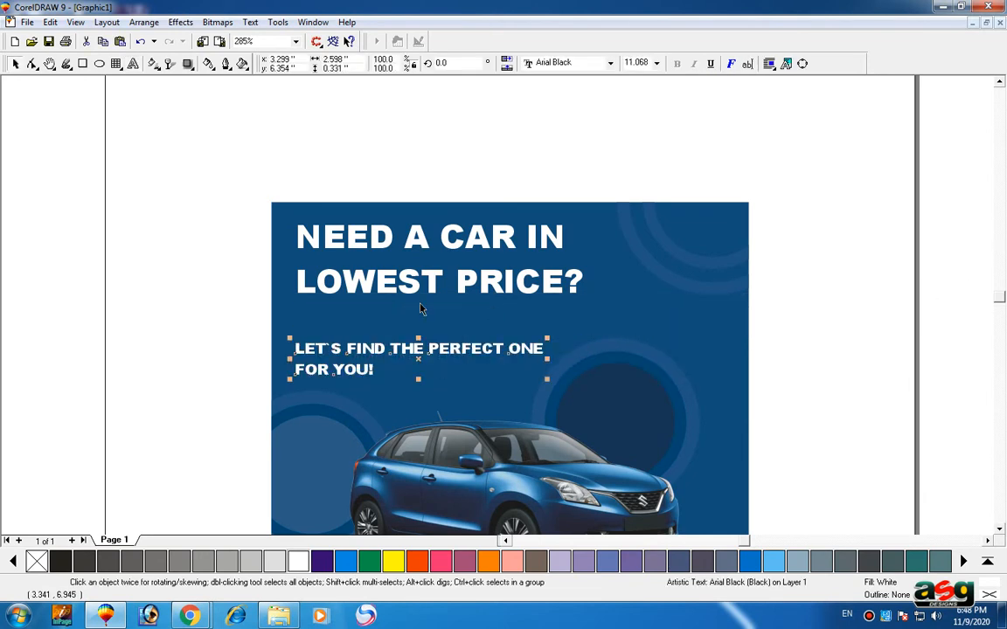
pyautogui.moveTo(417, 354); pyautogui.dragTo(411, 313)
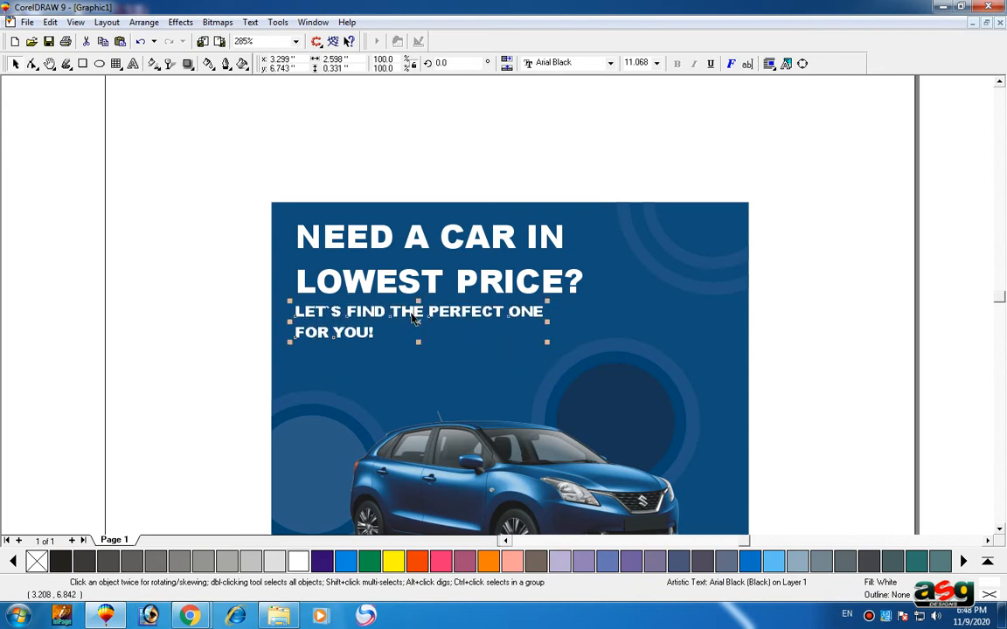
# Copy the outline pen, outline colour and fill from the ring behind the car's front onto the tagline
pyautogui.hotkey('ctrl', 'shift', 'a')
pyautogui.click(591, 329)
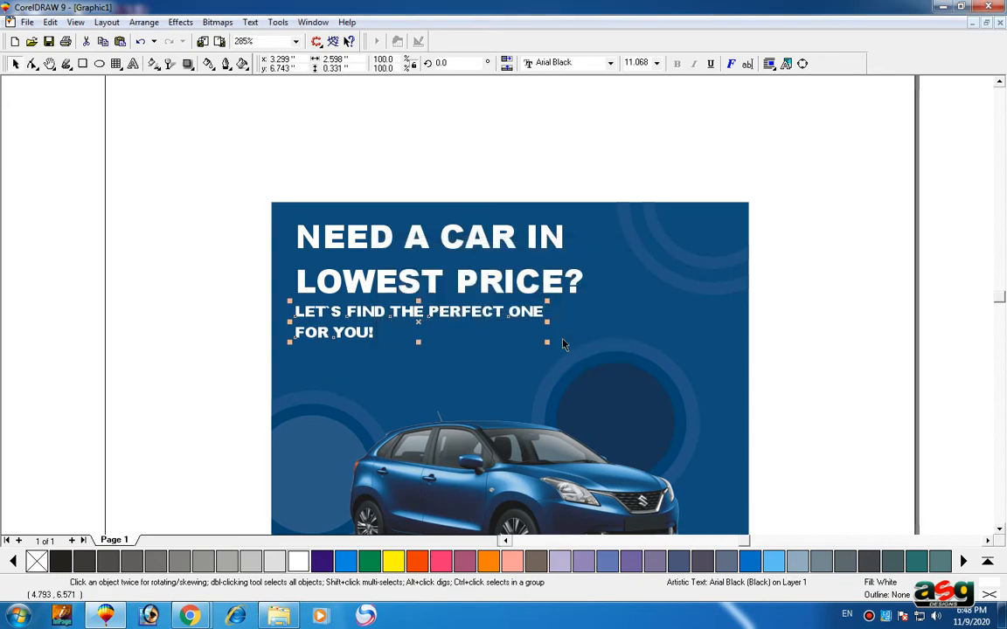
pyautogui.hotkey('ctrl', 'shift', 'a')
pyautogui.click(538, 328)
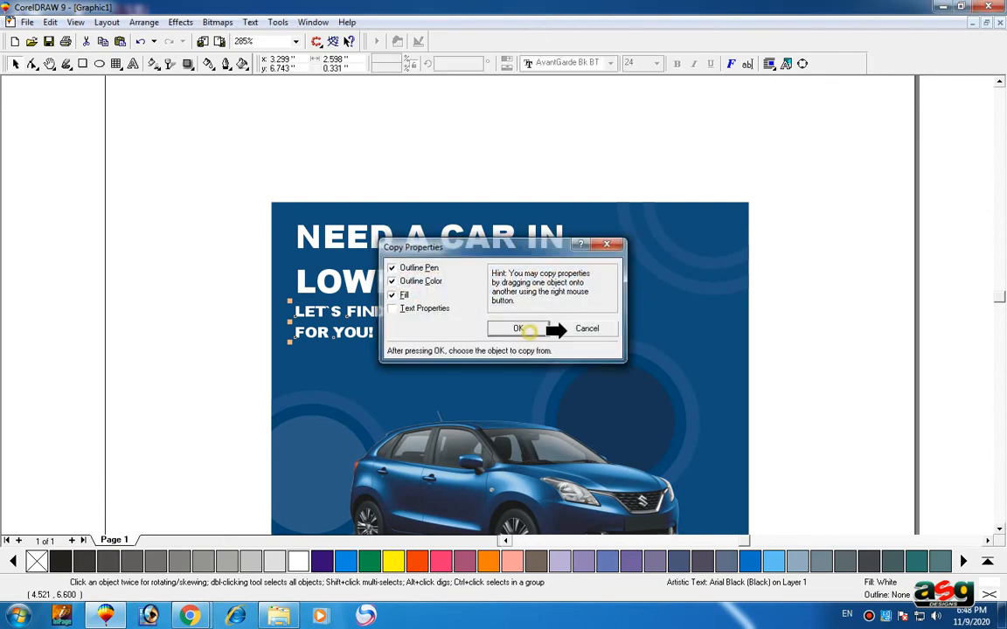
pyautogui.click(610, 344)
# Lighten the tagline's uniform CMYK fill to cyan 30 and magenta 20
pyautogui.hotkey('shift', 'F11')
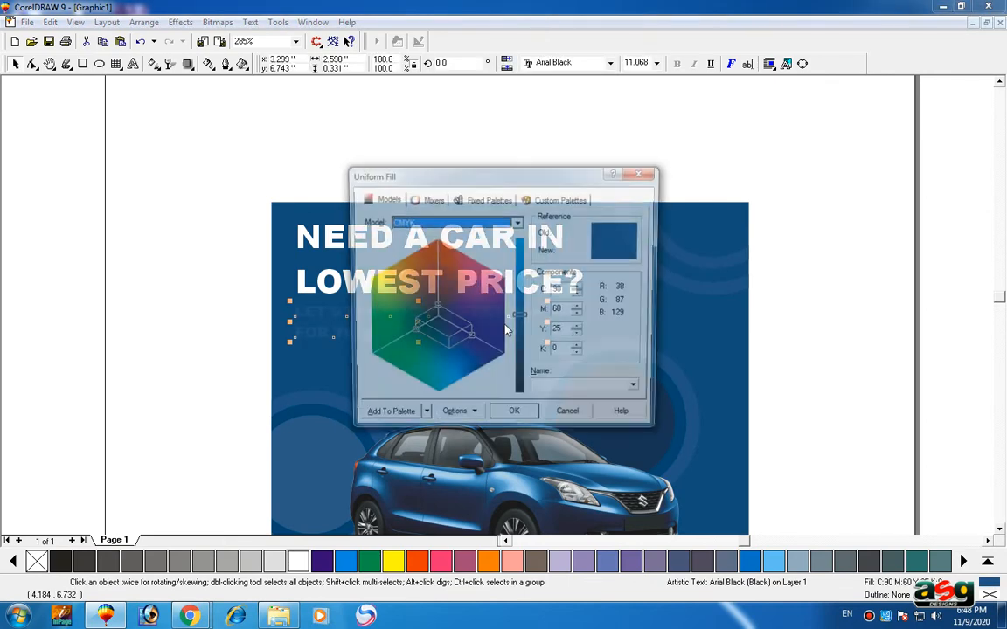
pyautogui.press('Tab')
pyautogui.press('Tab')
pyautogui.press('Tab')
pyautogui.press('Tab')
pyautogui.press('Tab')
pyautogui.press('Tab')
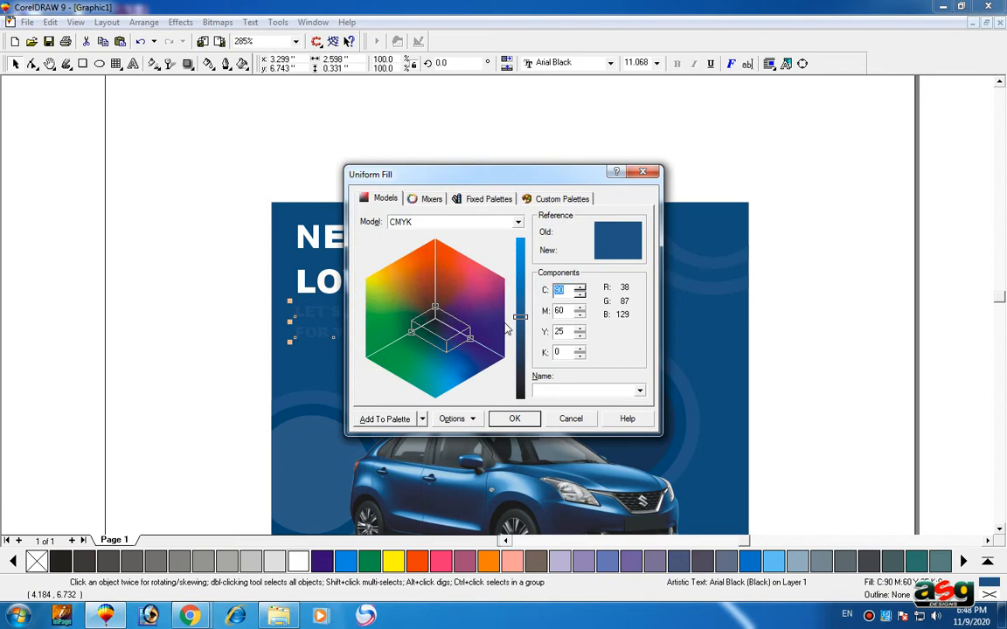
pyautogui.write('30')
pyautogui.press('Tab')
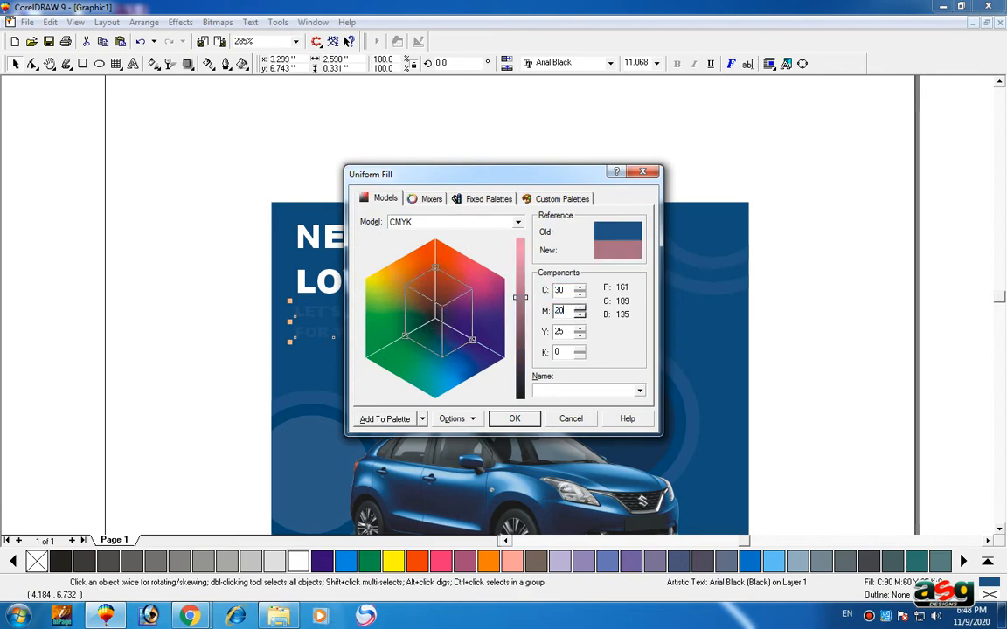
pyautogui.press('Tab')
pyautogui.press('Tab')
pyautogui.press('Return')
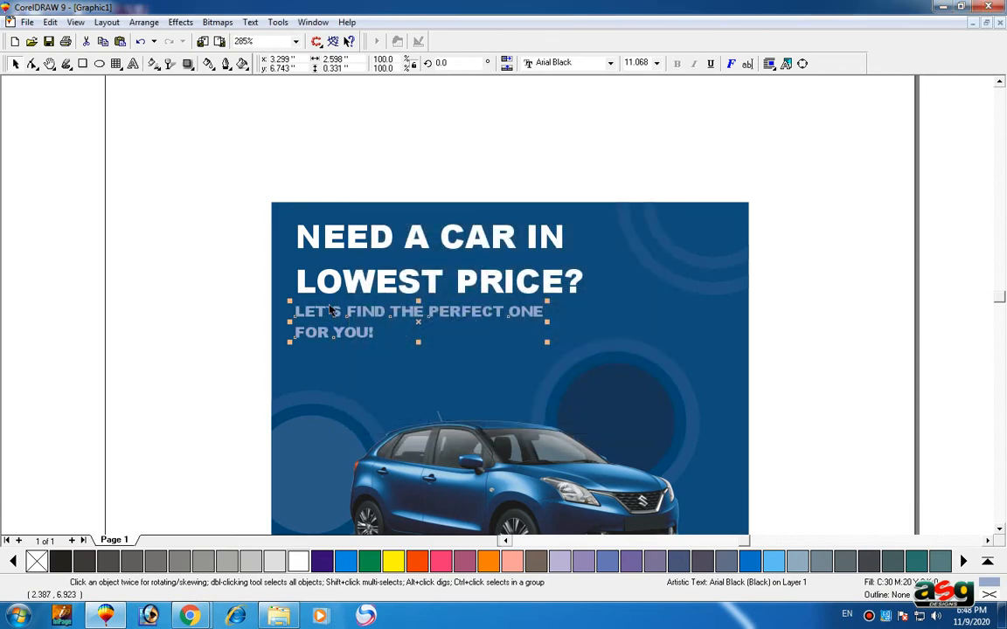
# Apply a radial fountain fill to the square background, centred behind the car and extended out to the car's front bumper
pyautogui.click(218, 311)
pyautogui.click(292, 307)
pyautogui.hotkey('shift', 'F2')
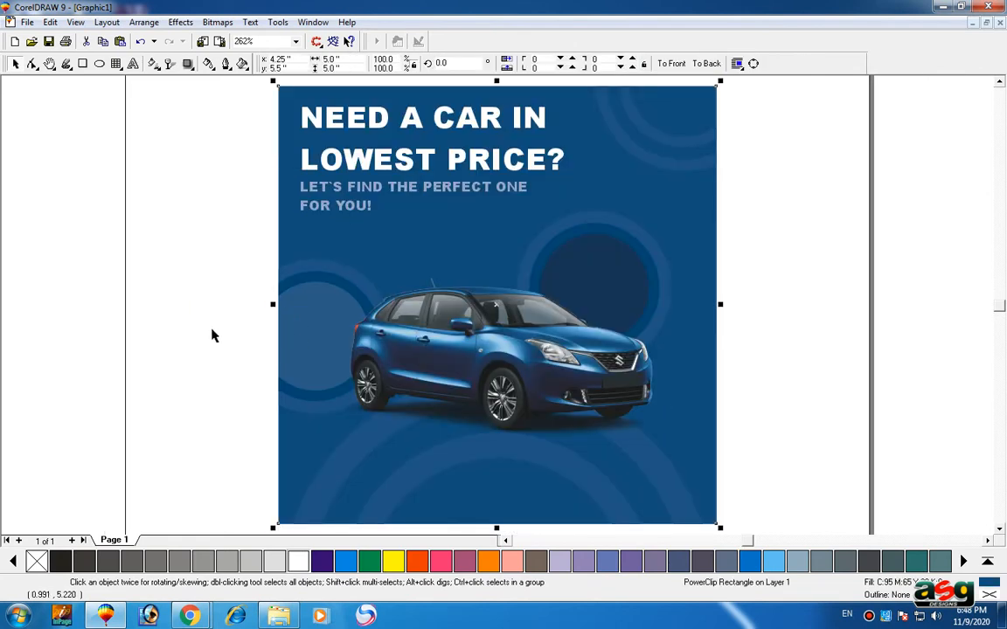
pyautogui.click(212, 334)
pyautogui.click(373, 276)
pyautogui.press('g')
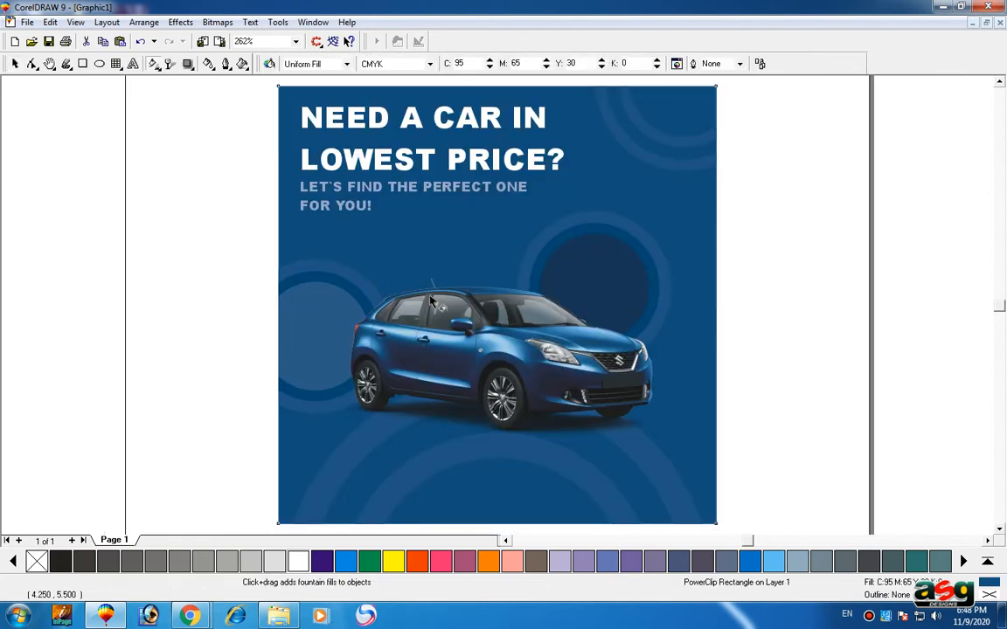
pyautogui.moveTo(413, 257); pyautogui.dragTo(491, 319)
pyautogui.click(385, 64)
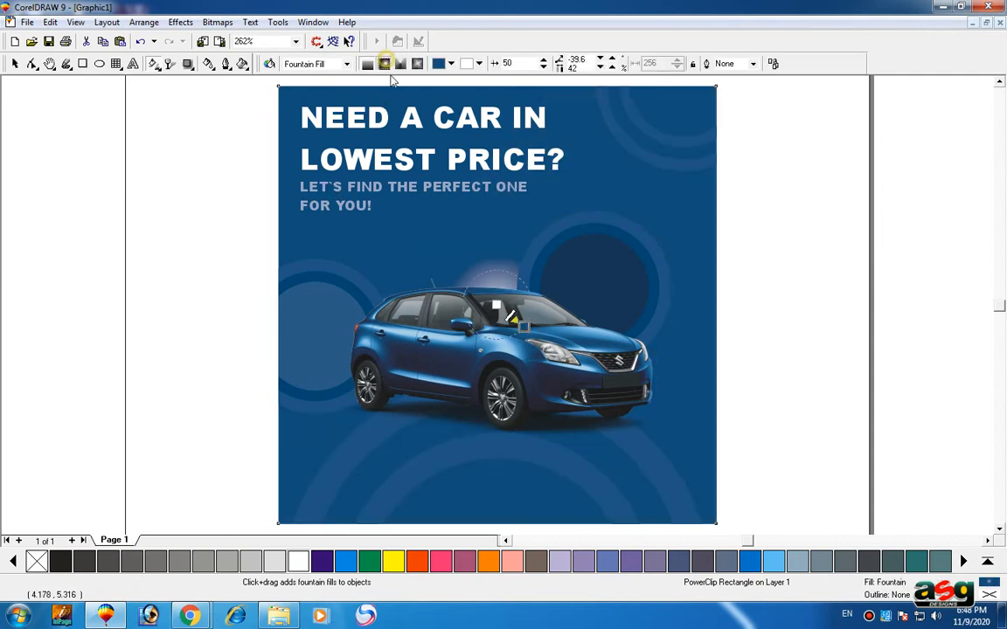
pyautogui.moveTo(513, 322); pyautogui.dragTo(584, 393)
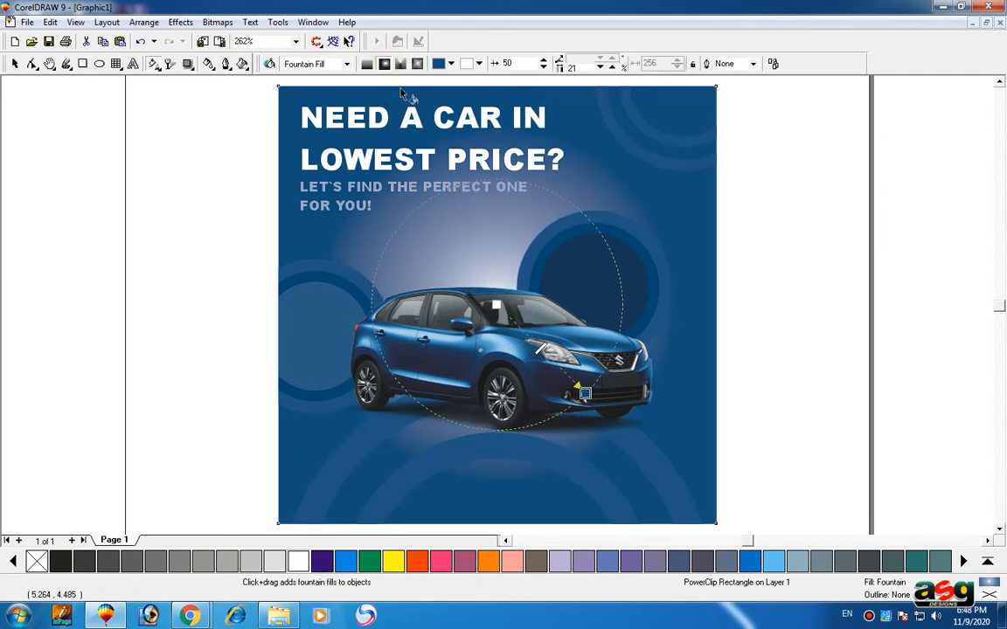
# Set the background gradient's centre colour to C 100, M 75, Y 40, K 10
pyautogui.click(451, 63)
pyautogui.click(457, 168)
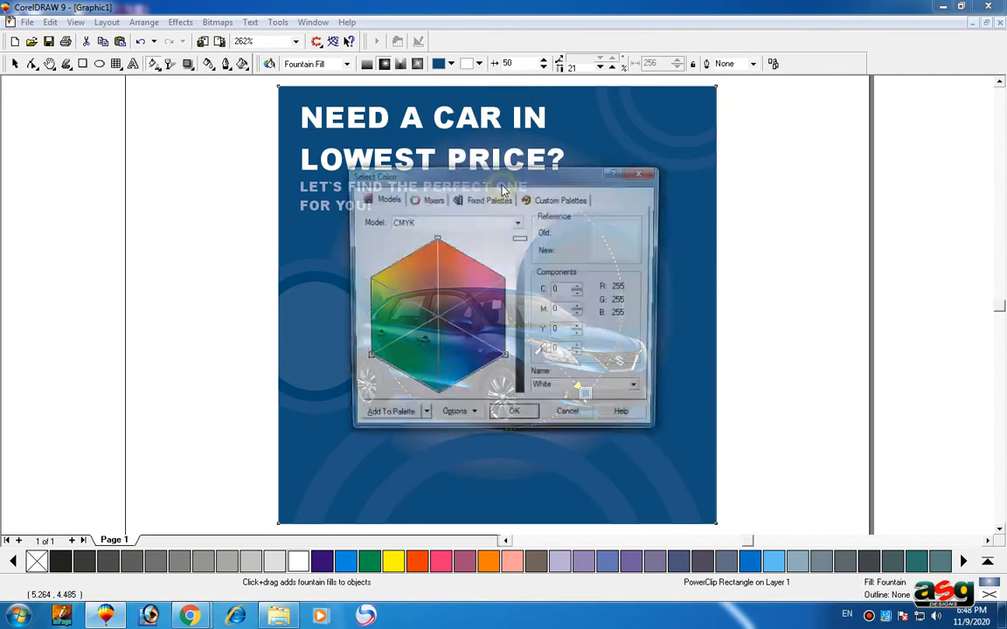
pyautogui.write('100')
pyautogui.press('Tab')
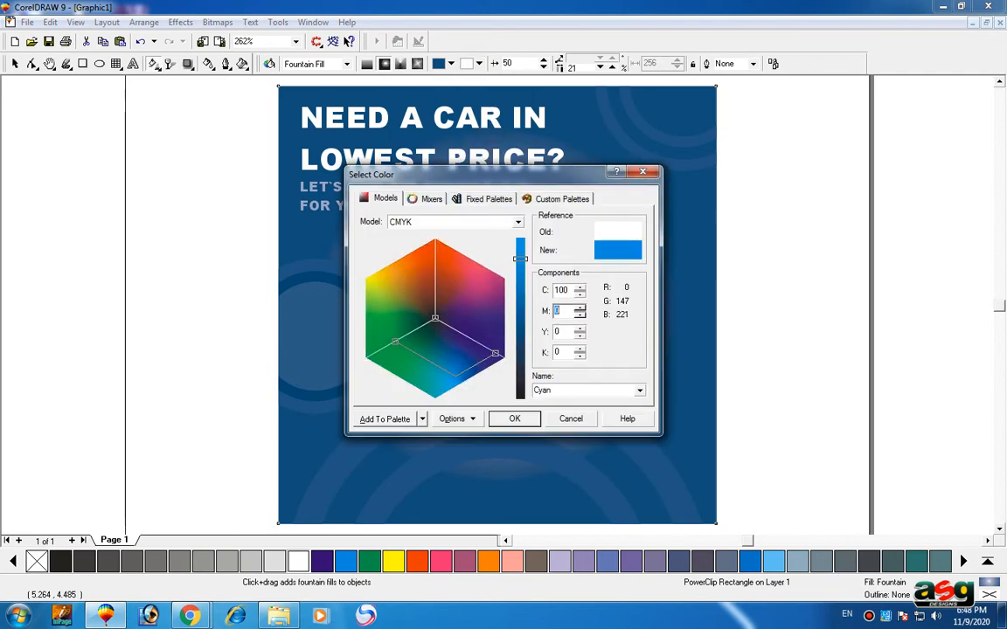
pyautogui.write('75')
pyautogui.press('Tab')
pyautogui.write('40')
pyautogui.press('Tab')
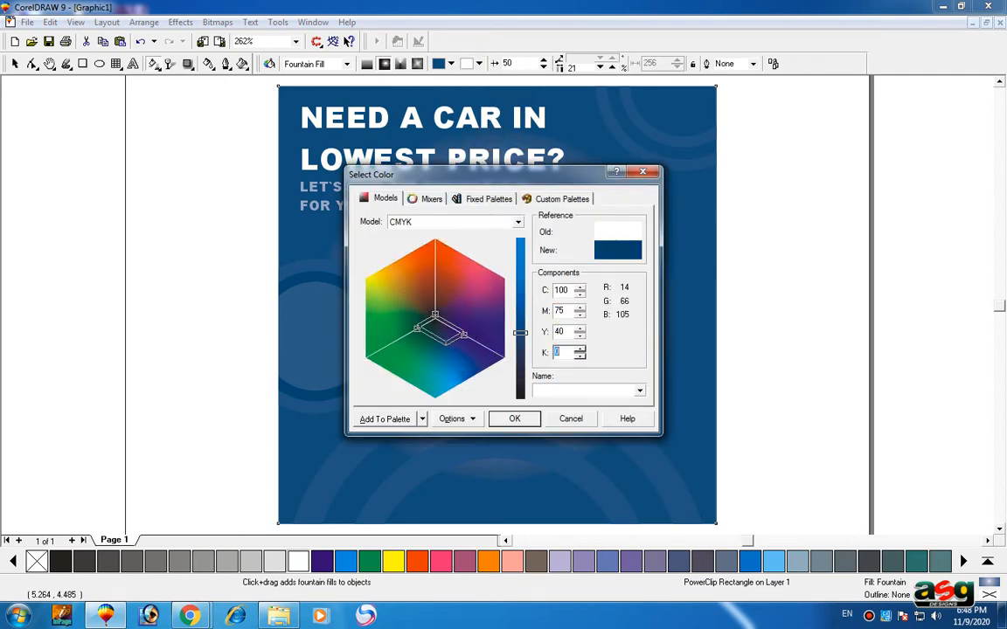
pyautogui.write('10')
pyautogui.press('Return')
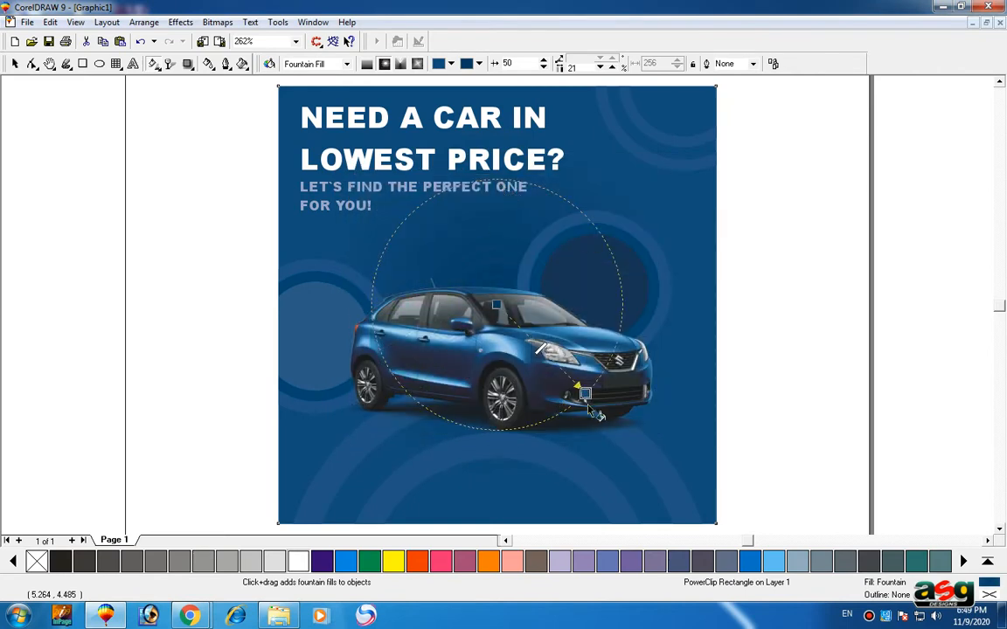
# Enlarge the background's radial fill slightly outward and deselect the background
pyautogui.press('space')
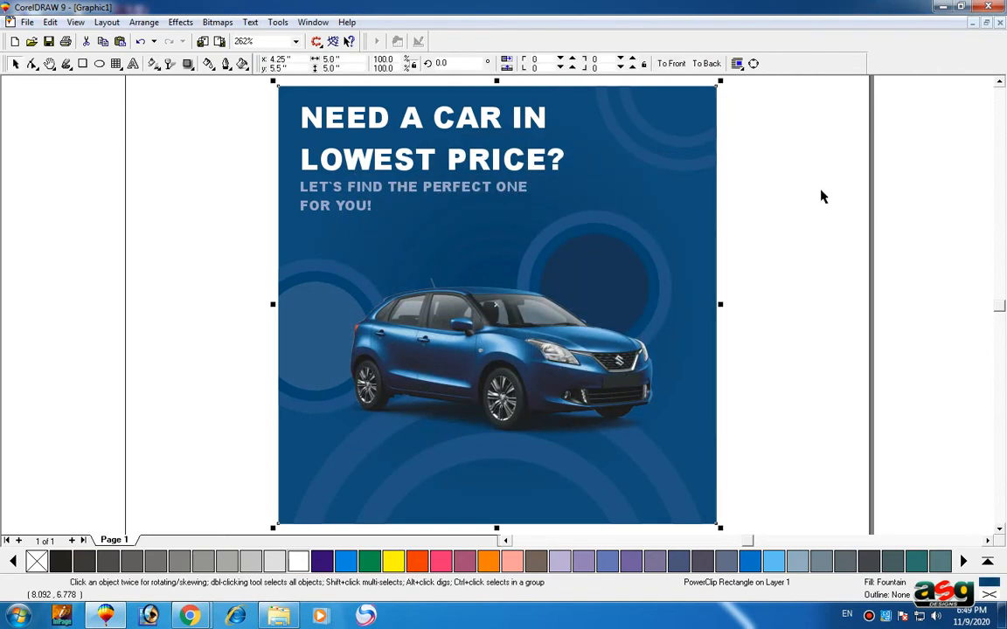
pyautogui.press('space')
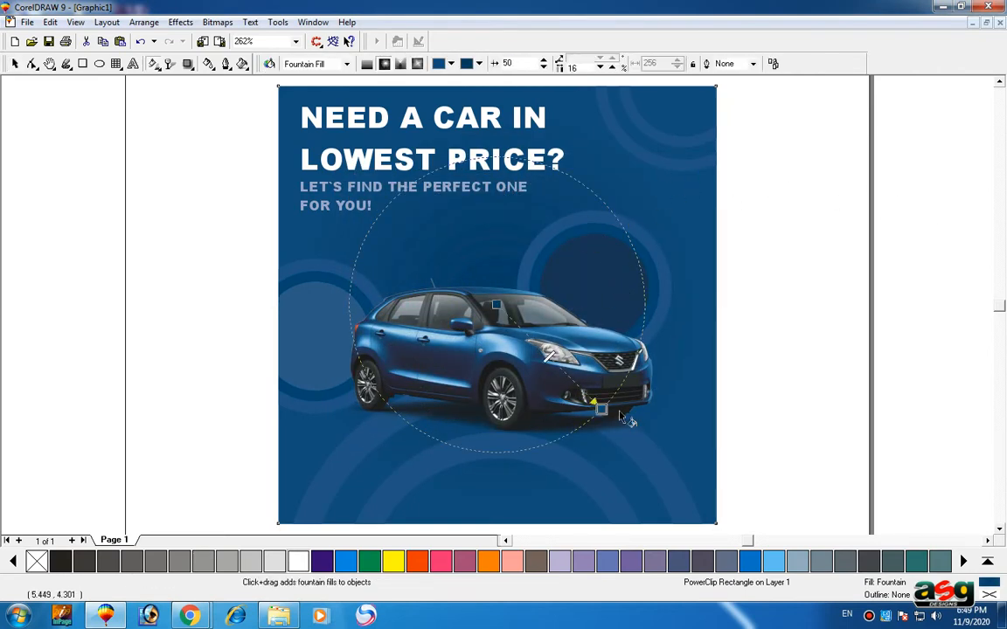
pyautogui.press('space')
pyautogui.click(759, 227)
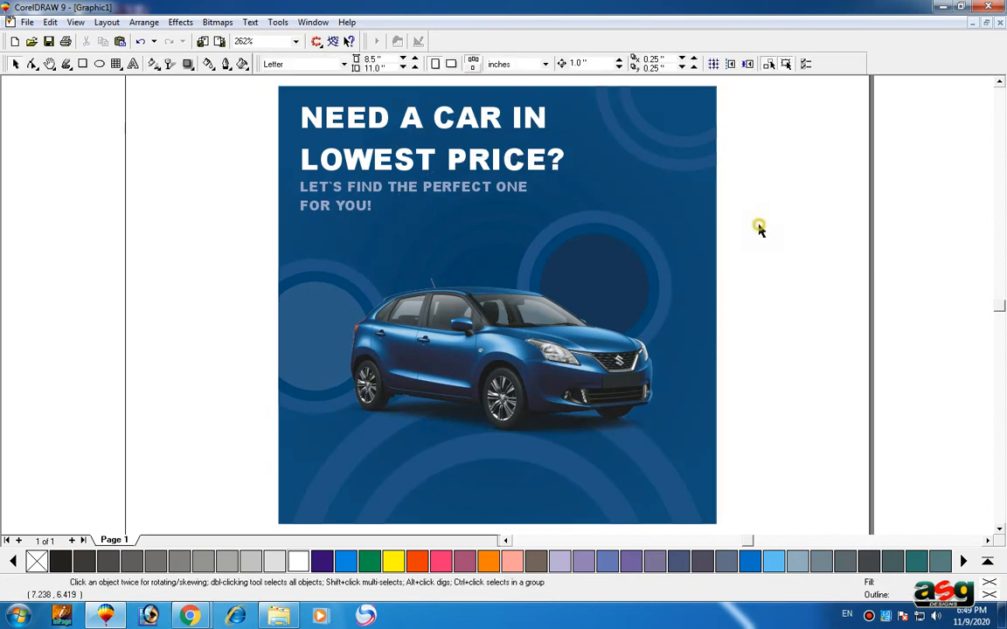
# Place a copy of the white headline over the car's roof and the dark circle
pyautogui.scroll(1, 773, 277)
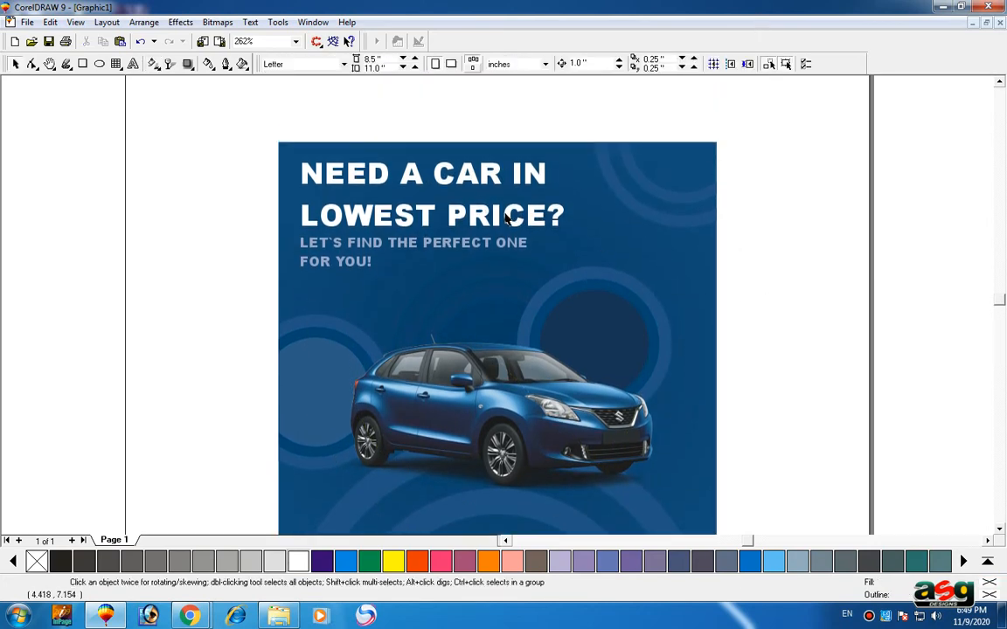
pyautogui.moveTo(510, 223); pyautogui.dragTo(629, 350)
pyautogui.press('space')
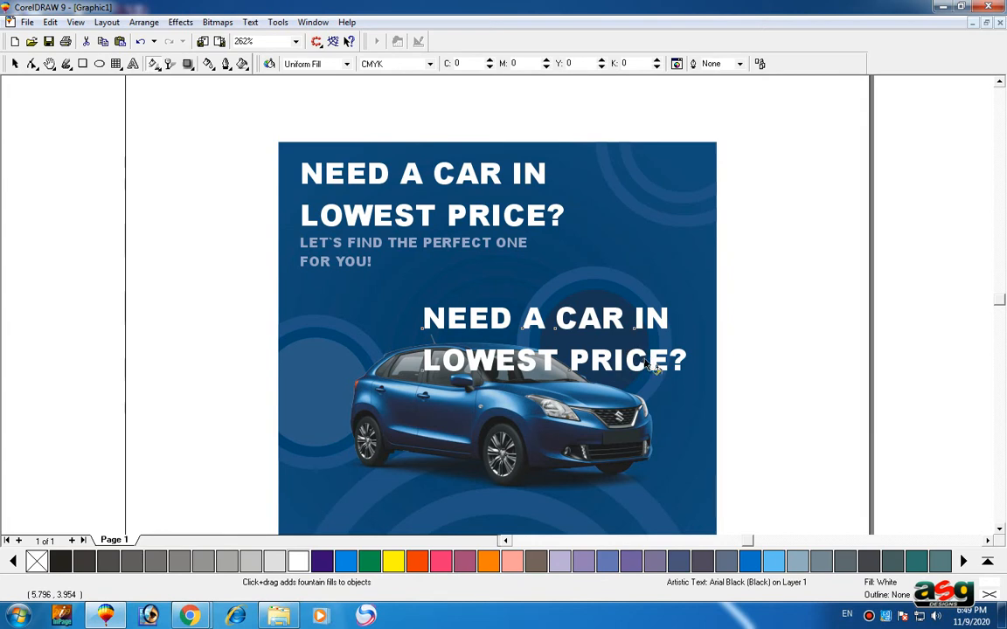
pyautogui.press('space')
# Replace the copied headline's text with "40"
pyautogui.press('F8')
pyautogui.press('BackSpace')
pyautogui.press('BackSpace')
pyautogui.press('BackSpace')
pyautogui.press('BackSpace')
pyautogui.press('BackSpace')
pyautogui.press('BackSpace')
pyautogui.press('BackSpace')
pyautogui.press('BackSpace')
pyautogui.press('BackSpace')
pyautogui.press('BackSpace')
pyautogui.press('BackSpace')
pyautogui.press('BackSpace')
pyautogui.press('BackSpace')
pyautogui.press('BackSpace')
pyautogui.press('BackSpace')
pyautogui.press('BackSpace')
pyautogui.press('BackSpace')
pyautogui.press('BackSpace')
pyautogui.press('BackSpace')
pyautogui.press('BackSpace')
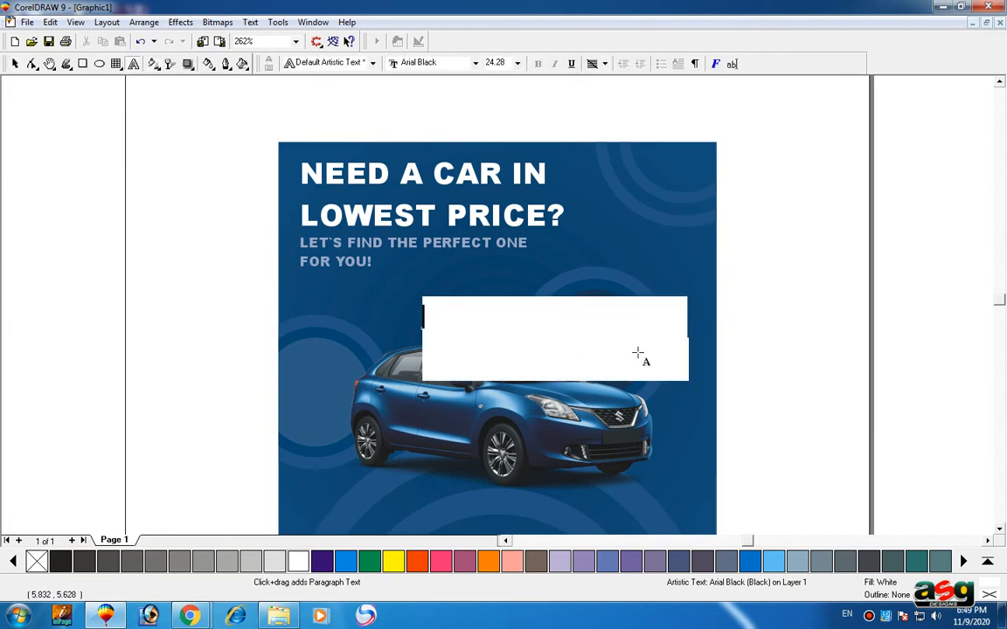
pyautogui.write('40')
pyautogui.hotkey('ctrl', 'space')
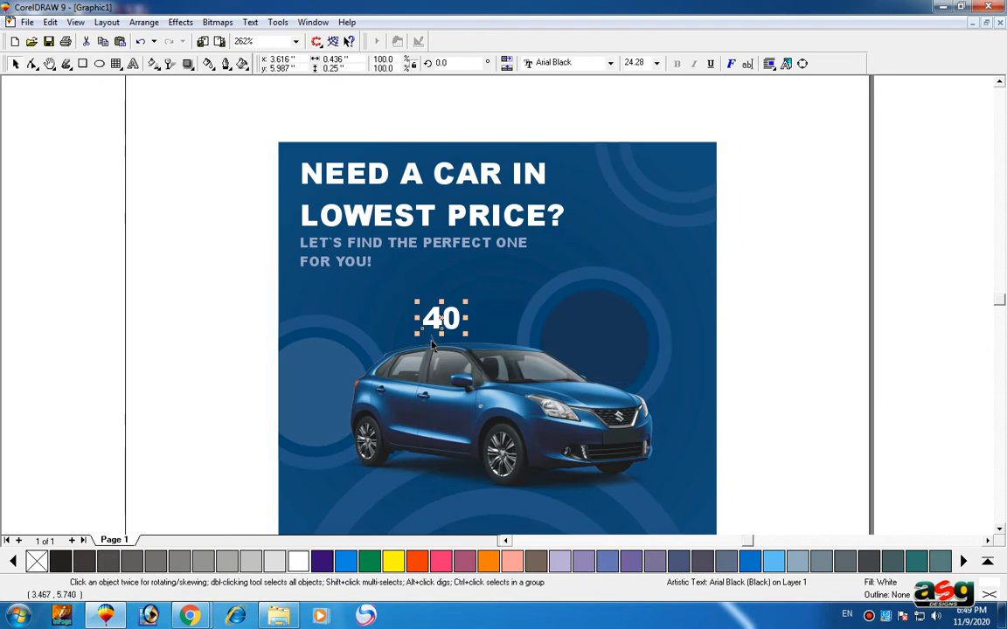
# Move the "40" into the dark circle behind the car and enlarge it to about 0.82 inches wide
pyautogui.moveTo(439, 321); pyautogui.dragTo(647, 308)
pyautogui.moveTo(612, 340); pyautogui.dragTo(656, 413)
pyautogui.click(822, 281)
pyautogui.scroll(1, 608, 361)
pyautogui.scroll(3, 647, 340)
# Copy the "40" below itself, change the copy to "OFF" and scale it down to about 16 pt beneath the number
pyautogui.rightClick(655, 414)
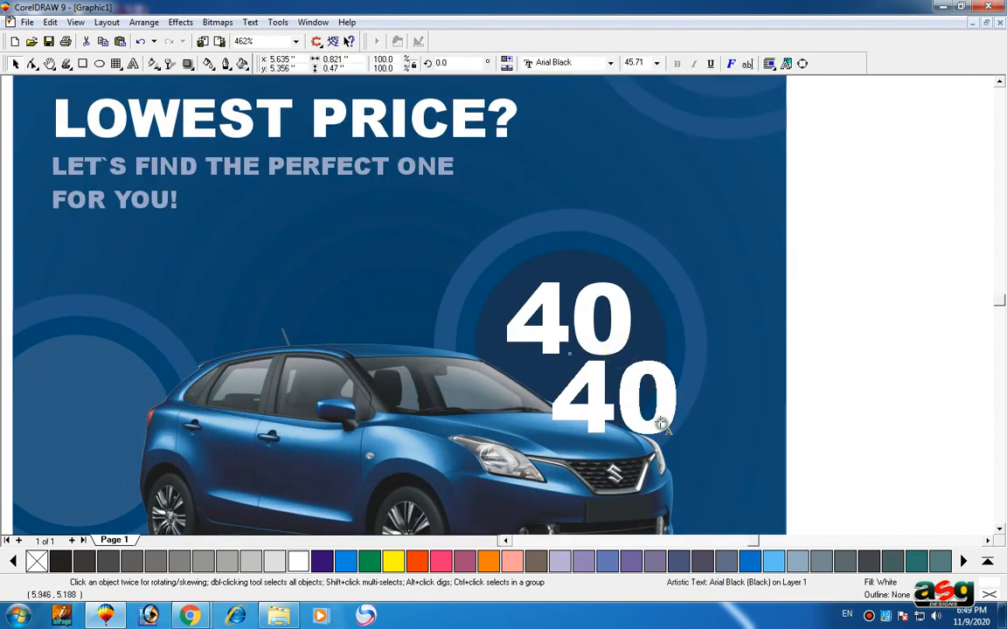
pyautogui.press('F8')
pyautogui.press('BackSpace')
pyautogui.write('OFF')
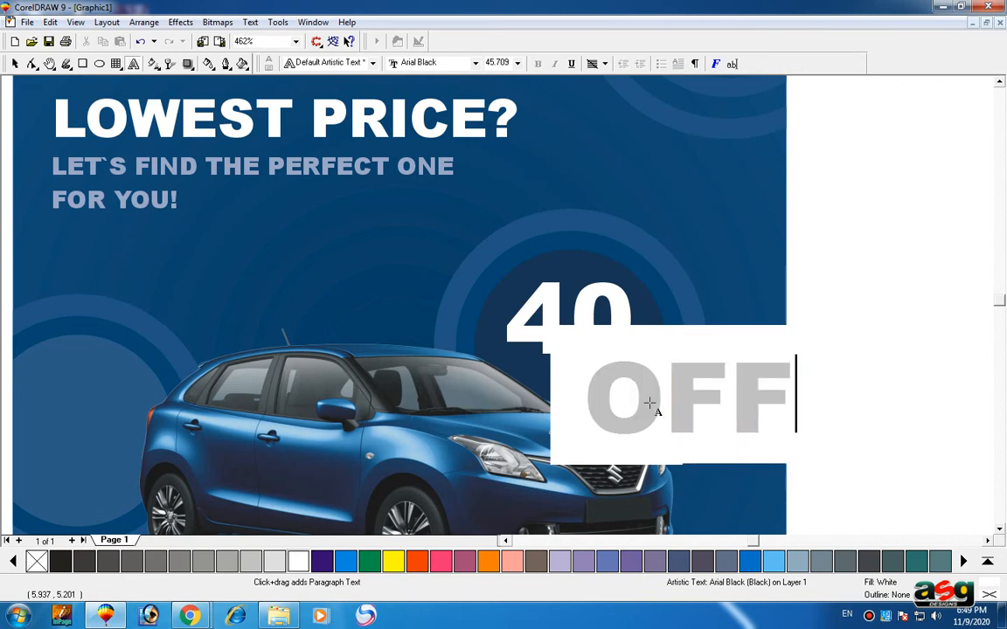
pyautogui.hotkey('ctrl', 'space')
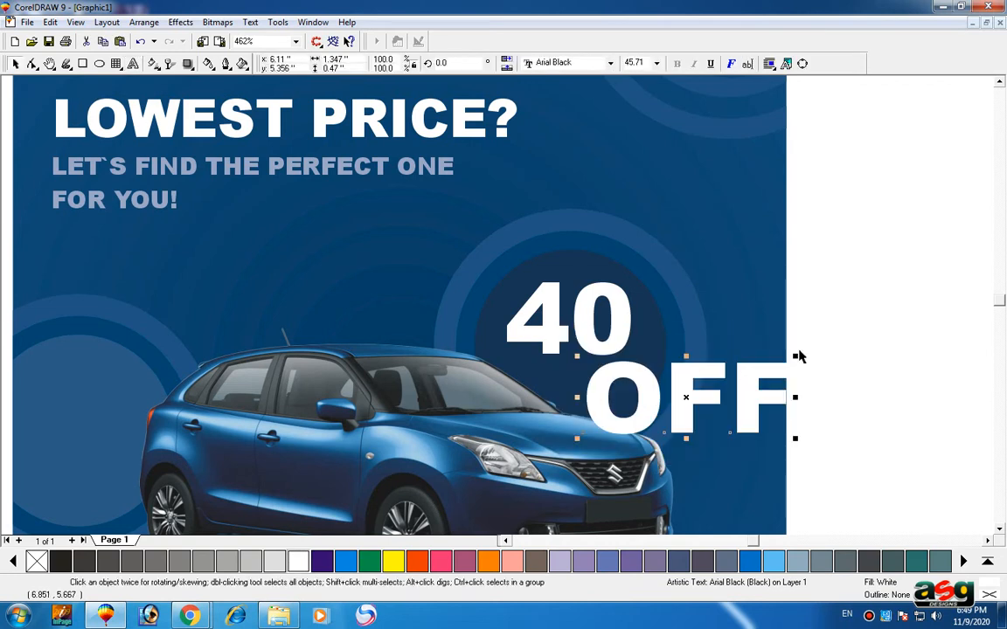
pyautogui.moveTo(798, 356); pyautogui.dragTo(662, 329)
# Copy the "OFF" text up beside the "40" and replace the copy's text with "%"
pyautogui.rightClick(662, 328)
pyautogui.press('F8')
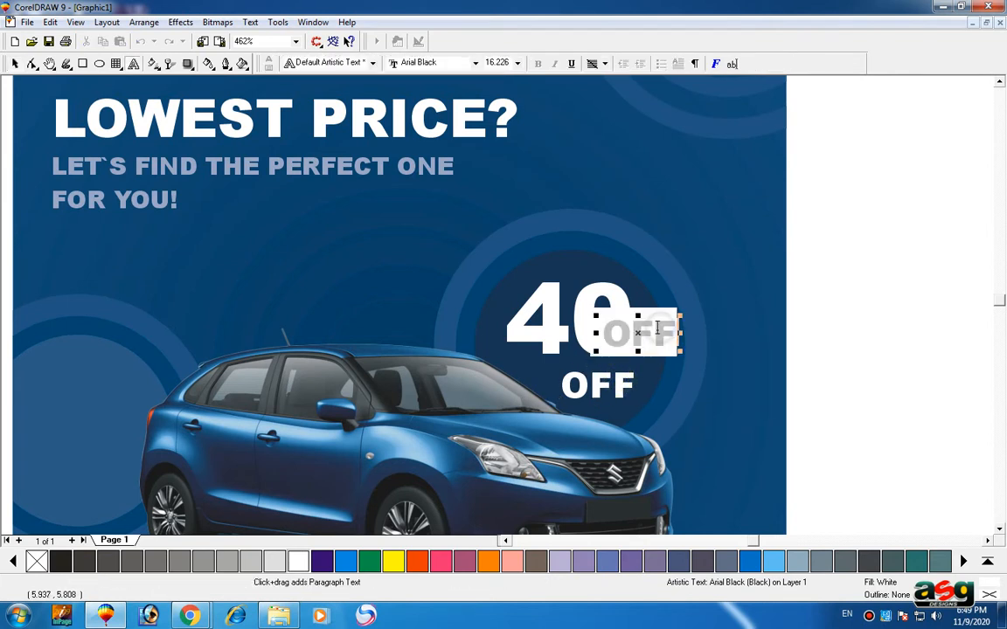
pyautogui.press('BackSpace')
pyautogui.press('BackSpace')
pyautogui.press('BackSpace')
pyautogui.write('%')
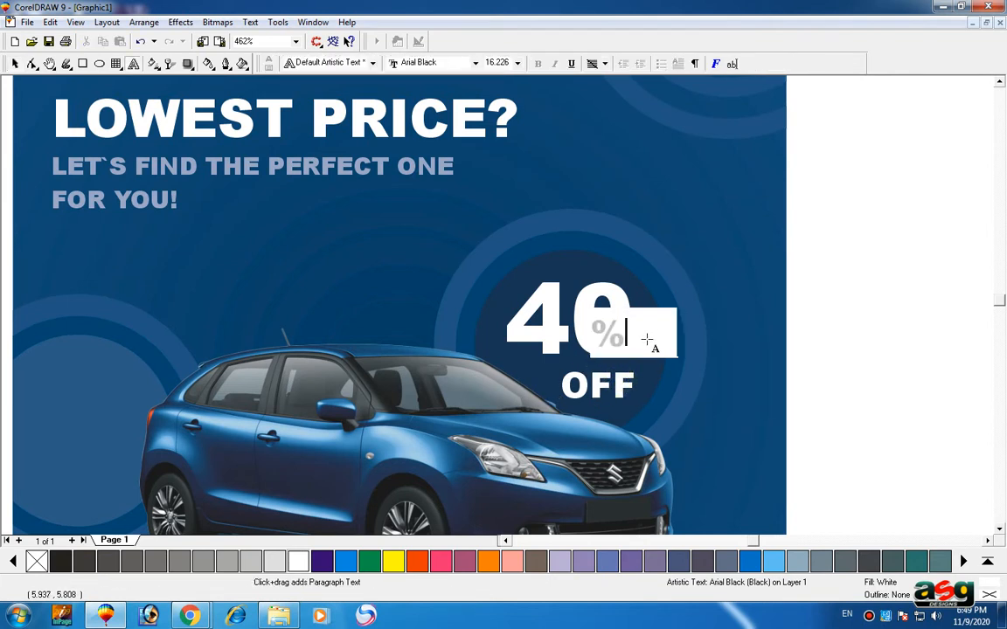
pyautogui.hotkey('ctrl', 'space')
# Position the "%" sign just right of the "40" and shift the number slightly left to fit the circle
pyautogui.moveTo(595, 338); pyautogui.dragTo(646, 334)
pyautogui.keyDown('shift'); pyautogui.click(613, 342); pyautogui.keyUp('shift')
pyautogui.click(799, 294)
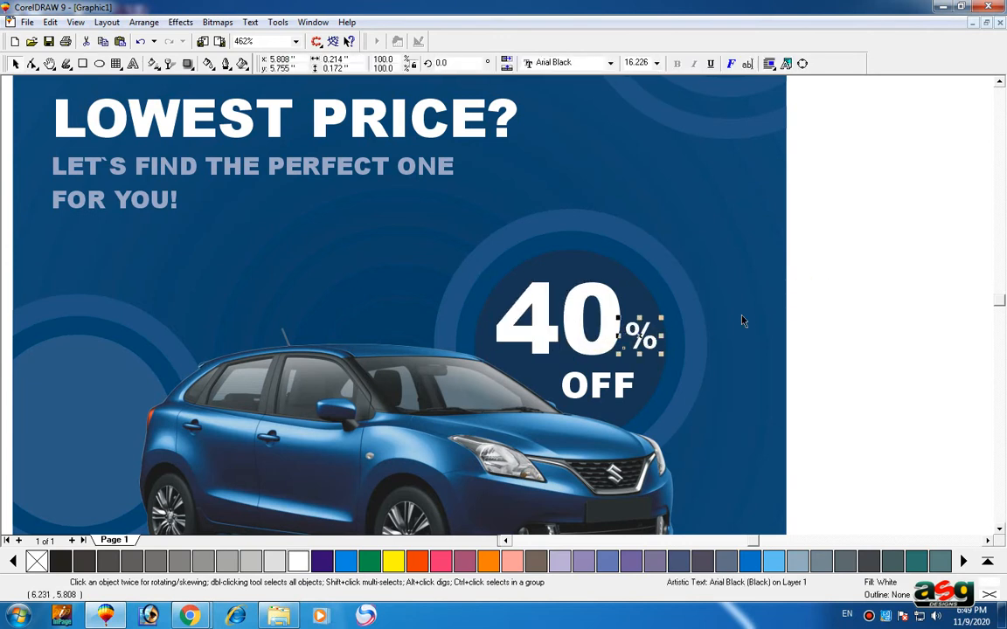
pyautogui.click(838, 300)
# Draw a rectangle about 5.6 by 0.39 inches across the graphic's lower part, extending past both side edges
pyautogui.scroll(-1, 497, 262)
pyautogui.scroll(-5, 497, 267)
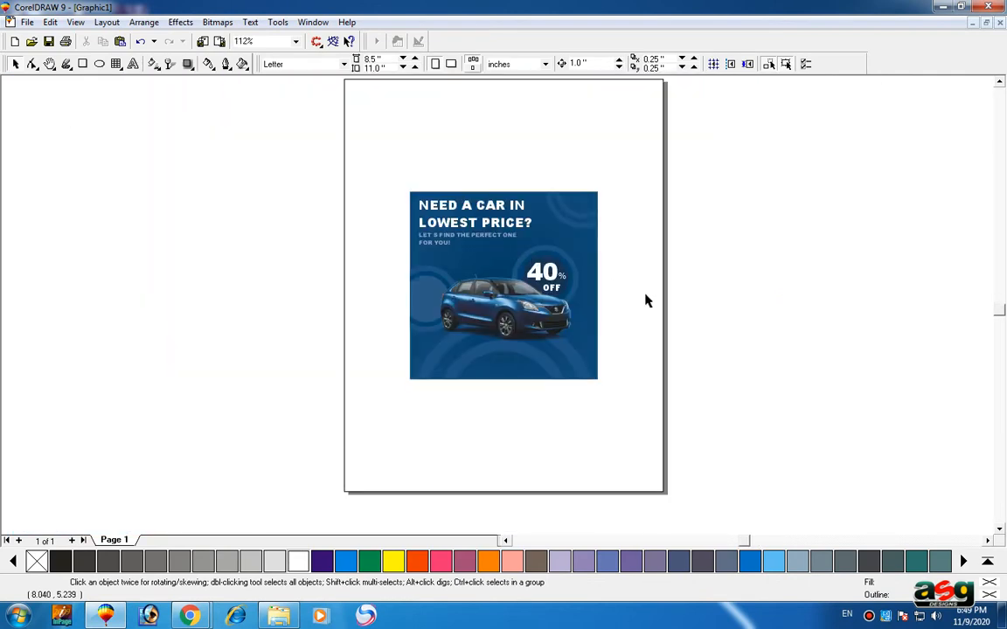
pyautogui.click(645, 296)
pyautogui.hotkey('shift', 'F2')
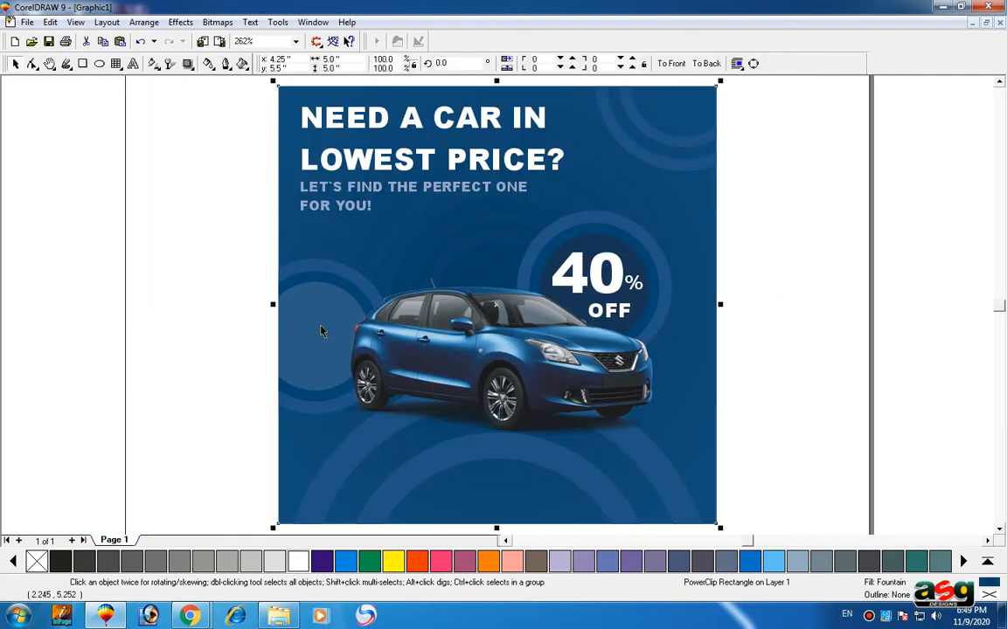
pyautogui.click(192, 291)
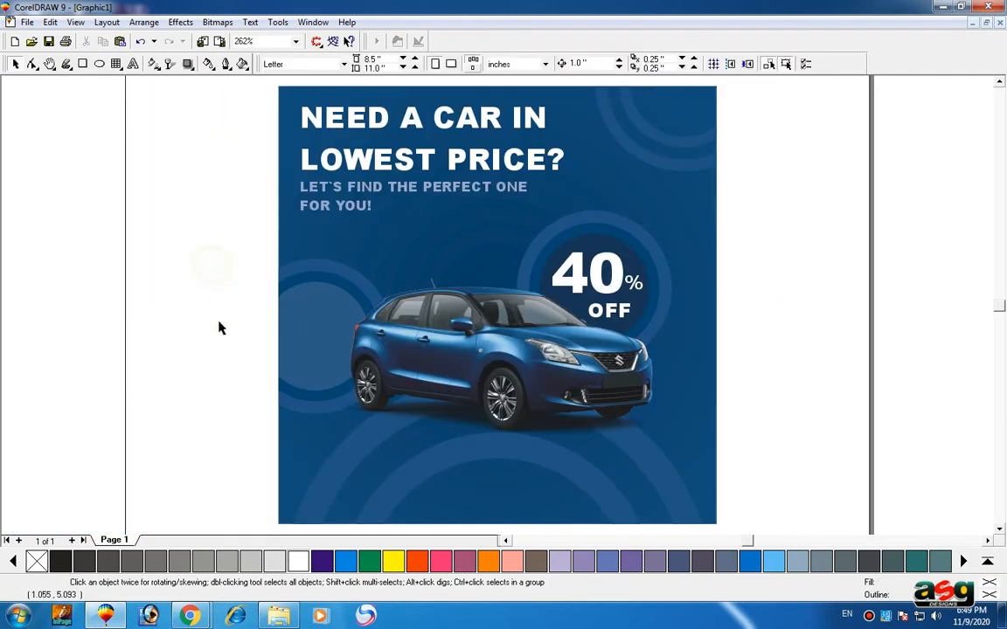
pyautogui.scroll(-2, 225, 449)
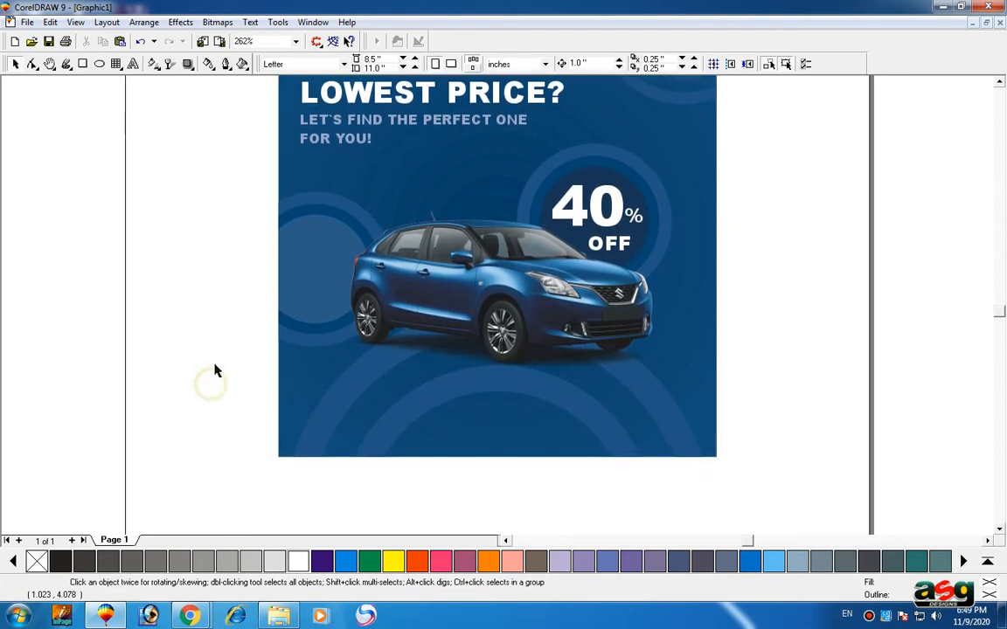
pyautogui.click(214, 366)
pyautogui.click(84, 63)
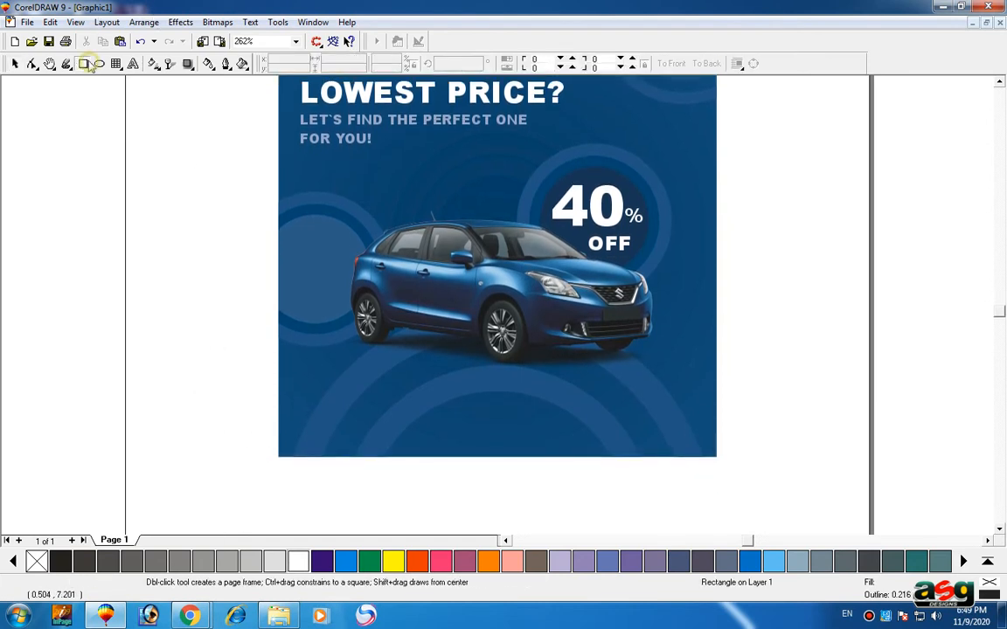
pyautogui.moveTo(254, 408); pyautogui.dragTo(747, 444)
pyautogui.press('space')
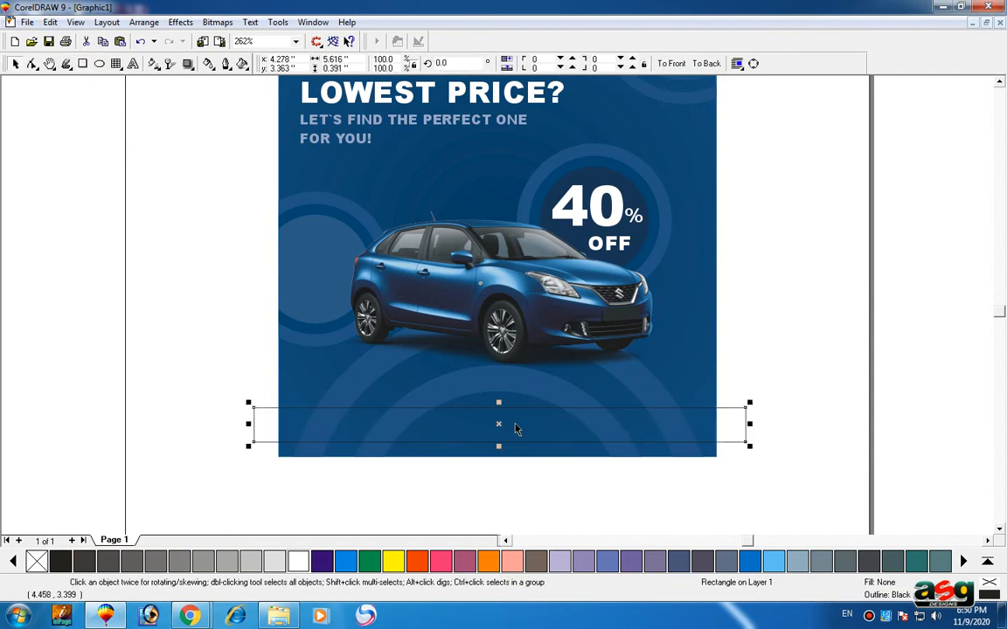
# Move the rectangle up slightly and centre it horizontally on the square background
pyautogui.moveTo(517, 431); pyautogui.dragTo(514, 425)
pyautogui.keyDown('shift'); pyautogui.click(609, 371); pyautogui.keyUp('shift')
pyautogui.keyDown('shift'); pyautogui.click(609, 374); pyautogui.keyUp('shift')
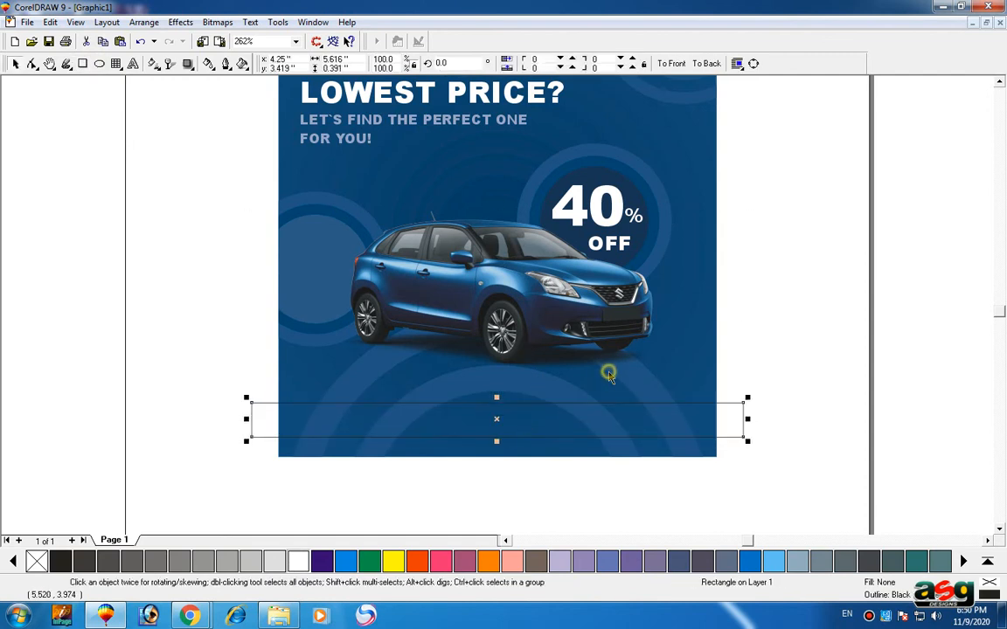
# Copy the outline and fill from the dark circle behind the "40" onto the rectangle
pyautogui.hotkey('ctrl', 'shift', 'a')
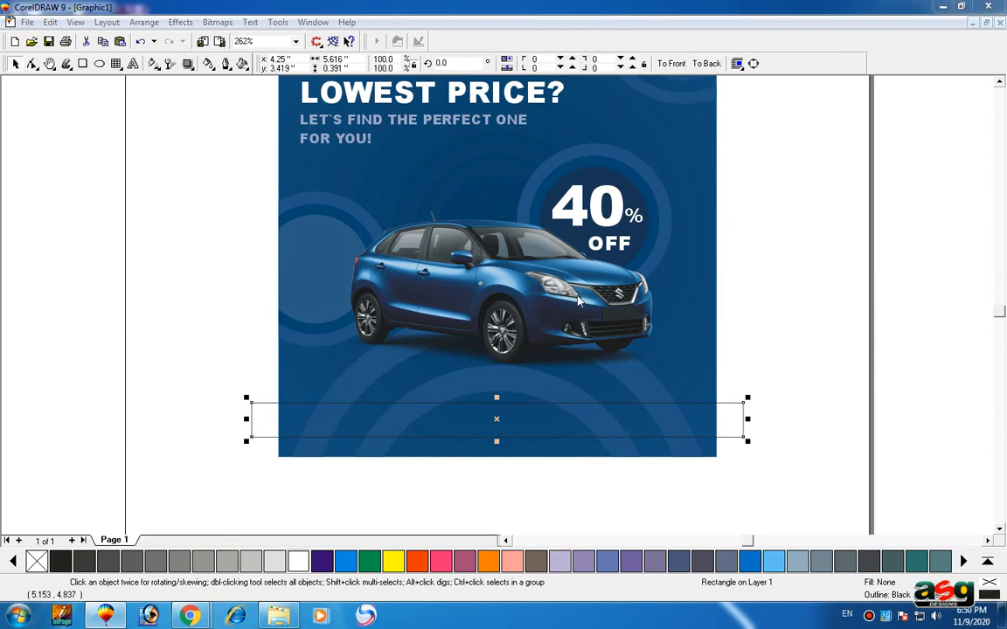
pyautogui.click(515, 329)
pyautogui.click(590, 172)
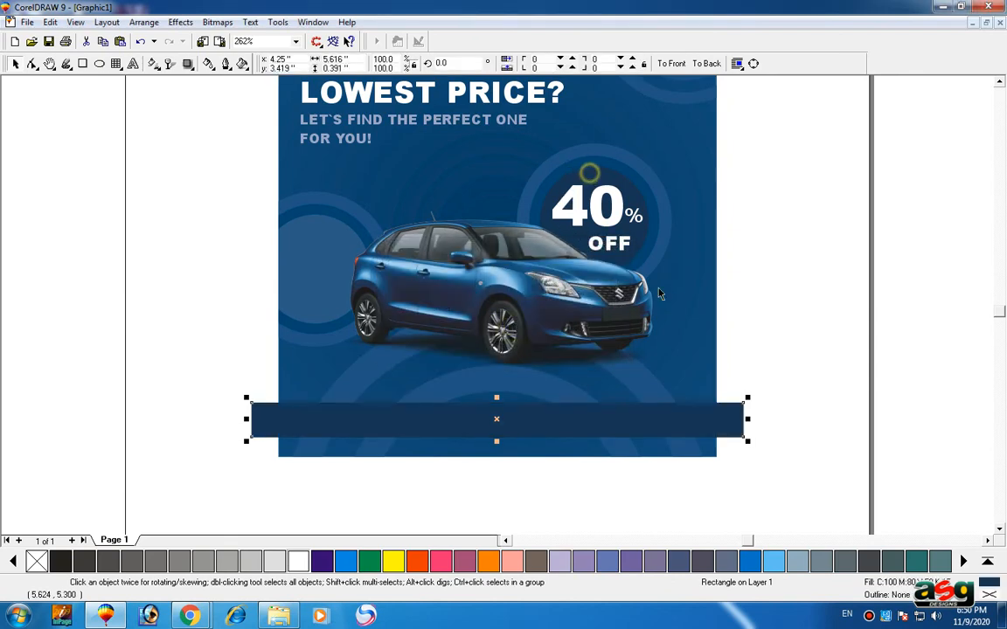
pyautogui.click(175, 333)
pyautogui.click(324, 425)
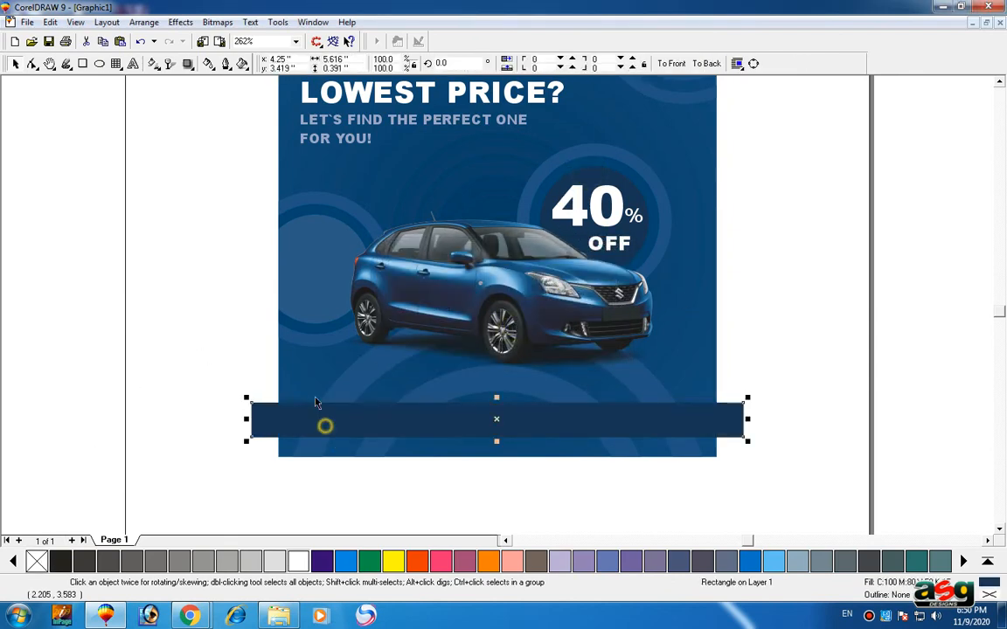
# Duplicate the dark band as a bar about 4.9 by 0.34 inches with corner roundness 100, shifted left and vertically centred on the band
pyautogui.keyDown('shift'); pyautogui.click(315, 396); pyautogui.keyUp('shift')
pyautogui.keyDown('shift'); pyautogui.click(315, 394); pyautogui.keyUp('shift')
pyautogui.moveTo(661, 429); pyautogui.dragTo(389, 421)
pyautogui.rightClick(390, 421)
pyautogui.moveTo(471, 396); pyautogui.dragTo(397, 406)
pyautogui.keyDown('shift'); pyautogui.click(479, 415); pyautogui.keyUp('shift')
pyautogui.press('e')
pyautogui.keyDown('shift'); pyautogui.click(478, 415); pyautogui.keyUp('shift')
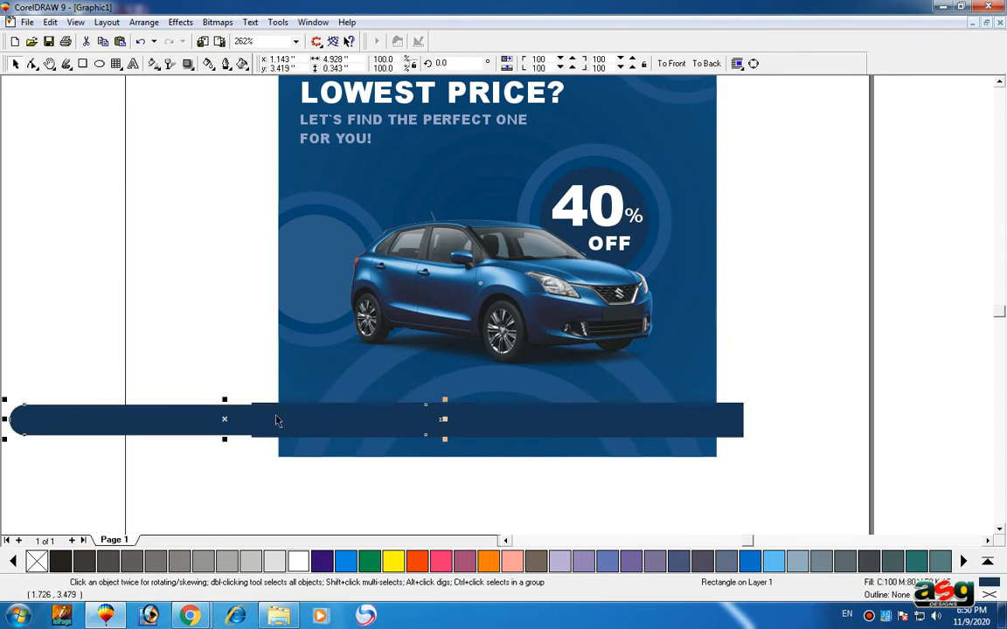
# Copy the outline and fill from the lighter ring around the 40% badge onto the rounded bar
pyautogui.hotkey('ctrl', 'shift', 'a')
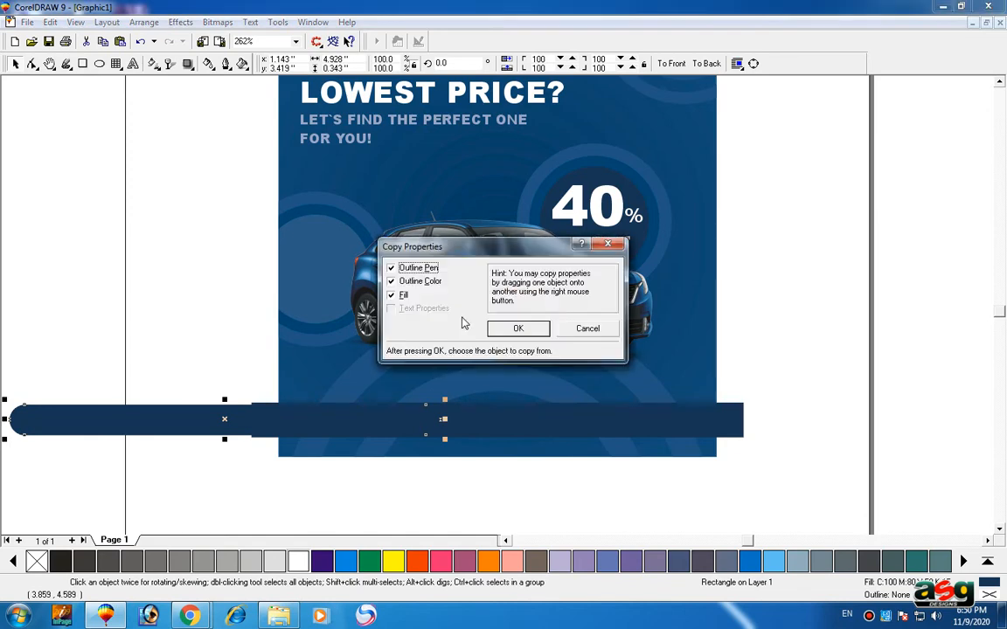
pyautogui.press('Return')
pyautogui.click(593, 146)
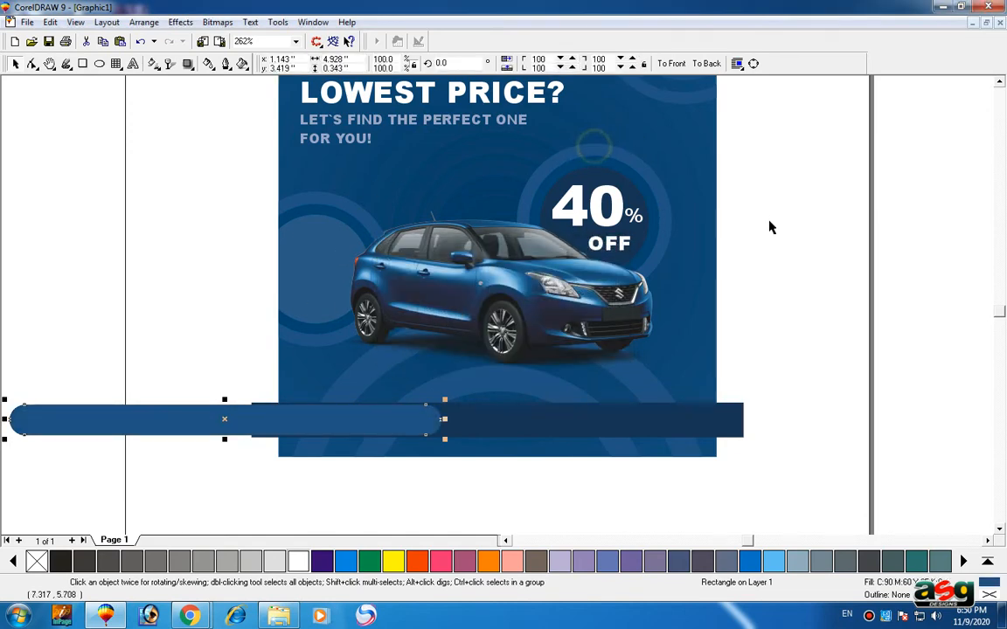
pyautogui.click(790, 220)
# Shrink the rounded bar to about 4.38 by 0.31 inches and shift it slightly right within the dark band
pyautogui.scroll(1, 424, 427)
pyautogui.click(398, 420)
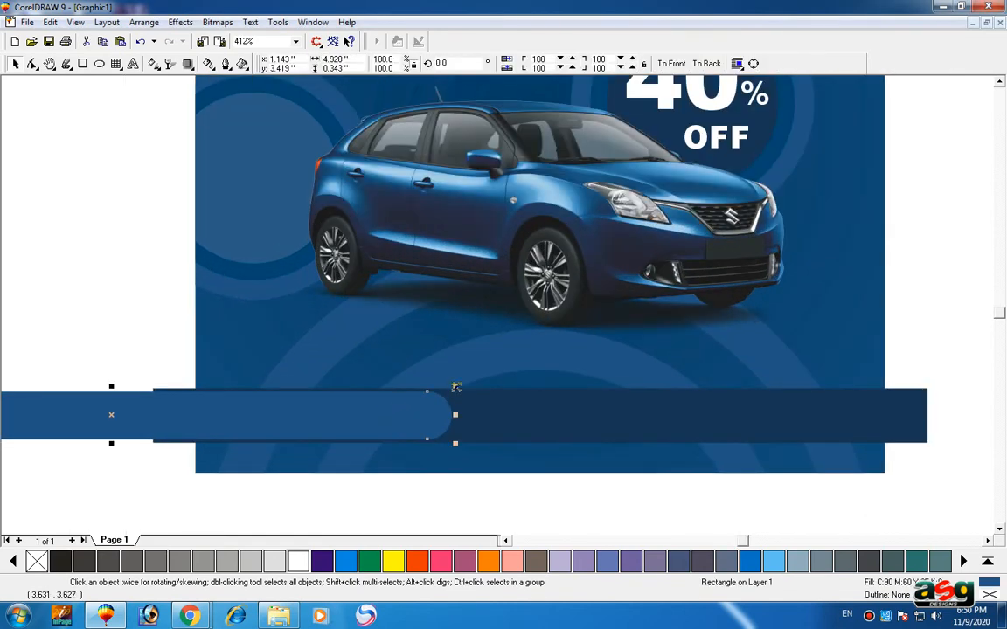
pyautogui.moveTo(456, 386); pyautogui.dragTo(443, 390)
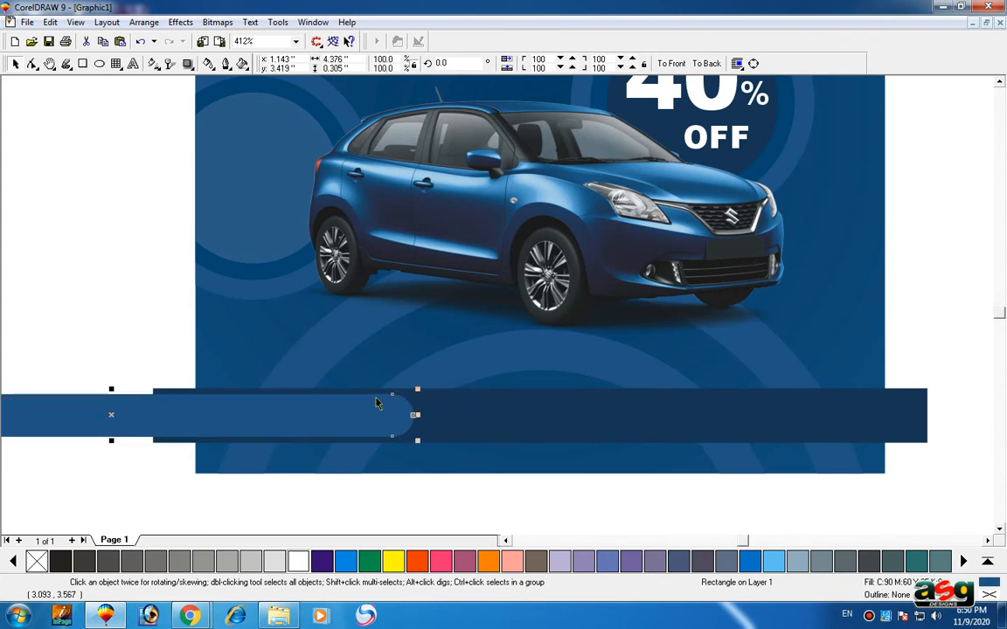
pyautogui.moveTo(380, 402); pyautogui.dragTo(414, 403)
# PowerClip the rounded bar inside the dark band
pyautogui.hotkey('alt', 'c')
pyautogui.press('w')
pyautogui.press('p')
pyautogui.click(528, 407)
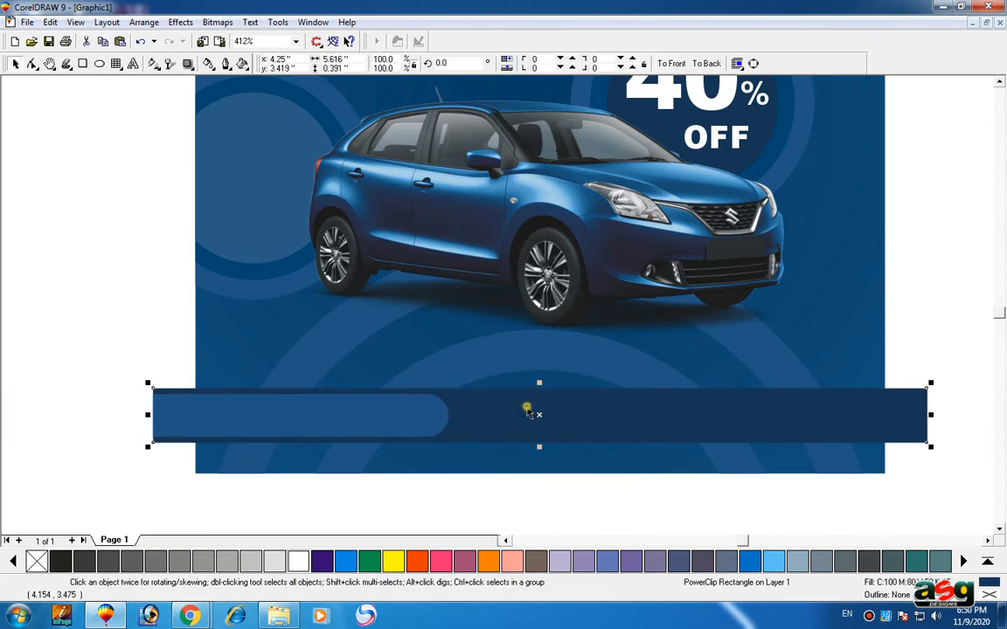
# PowerClip the dark band with its rounded bar inside the square gradient background
pyautogui.hotkey('alt', 'c')
pyautogui.press('w')
pyautogui.press('p')
pyautogui.click(292, 352)
pyautogui.press('F4')
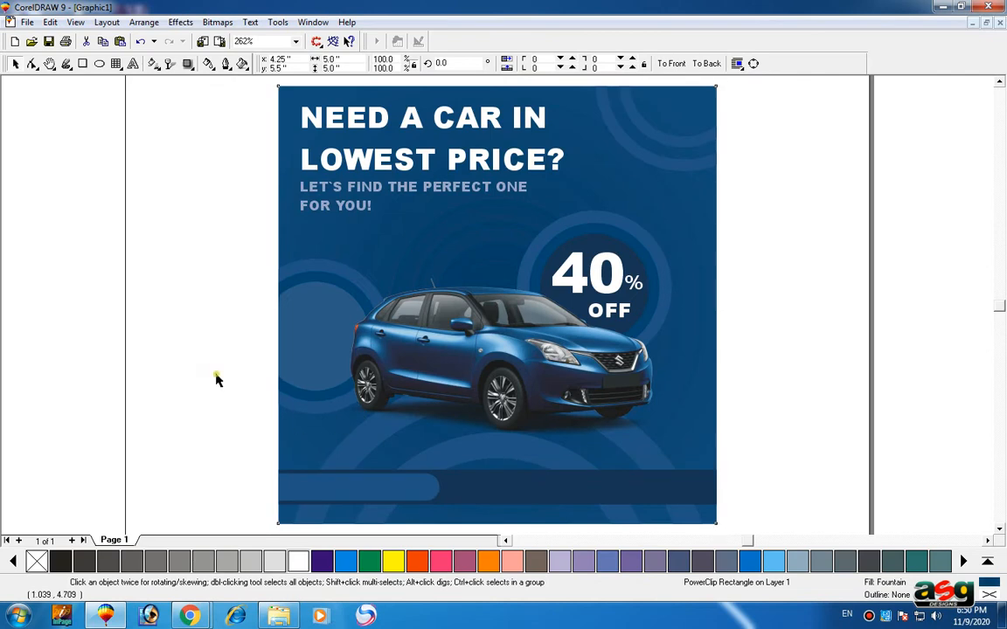
pyautogui.click(208, 353)
pyautogui.scroll(-2, 207, 353)
pyautogui.click(150, 414)
pyautogui.press('F8')
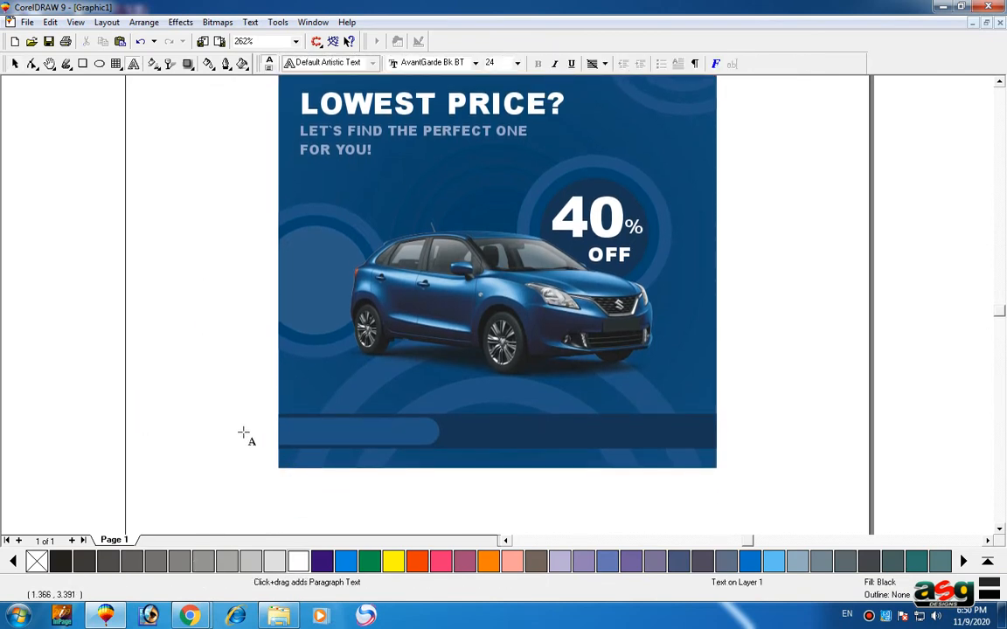
pyautogui.click(241, 430)
pyautogui.hotkey('ctrl', 'space')
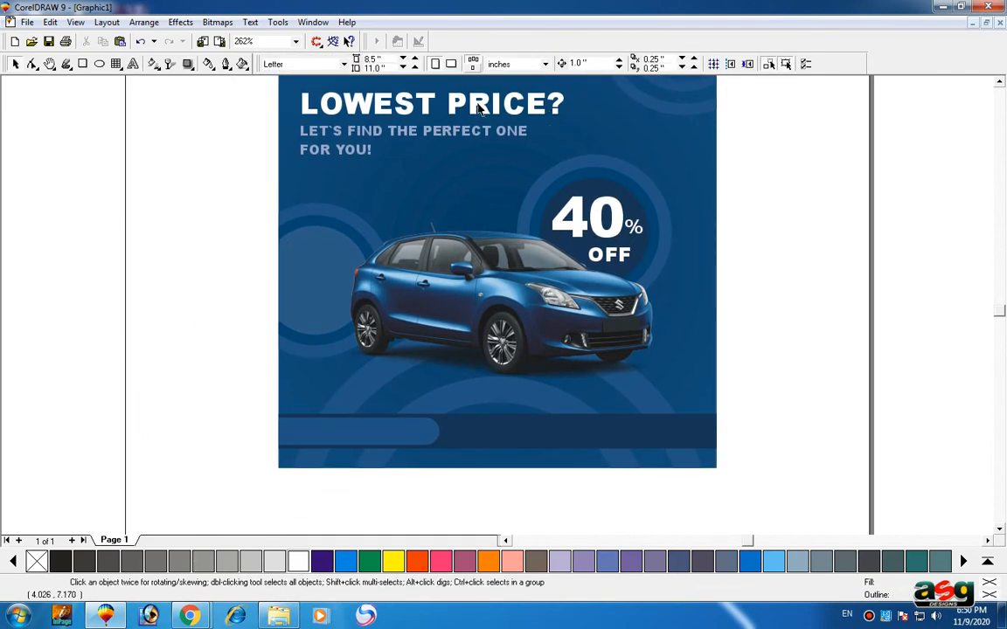
# Duplicate the headline lower down over the car and replace the copy's text with "BOOK NOW"
pyautogui.moveTo(478, 104)
pyautogui.mouseDown()
pyautogui.moveTo(460, 287)
pyautogui.moveTo(441, 352)
pyautogui.mouseUp()
pyautogui.rightClick(441, 352)
pyautogui.press('F8')
pyautogui.press('BackSpace')
pyautogui.press('BackSpace')
pyautogui.press('BackSpace')
pyautogui.press('BackSpace')
pyautogui.press('BackSpace')
pyautogui.press('BackSpace')
pyautogui.press('BackSpace')
pyautogui.press('BackSpace')
pyautogui.press('BackSpace')
pyautogui.press('BackSpace')
pyautogui.press('BackSpace')
pyautogui.press('BackSpace')
pyautogui.press('BackSpace')
pyautogui.press('BackSpace')
pyautogui.press('BackSpace')
pyautogui.press('BackSpace')
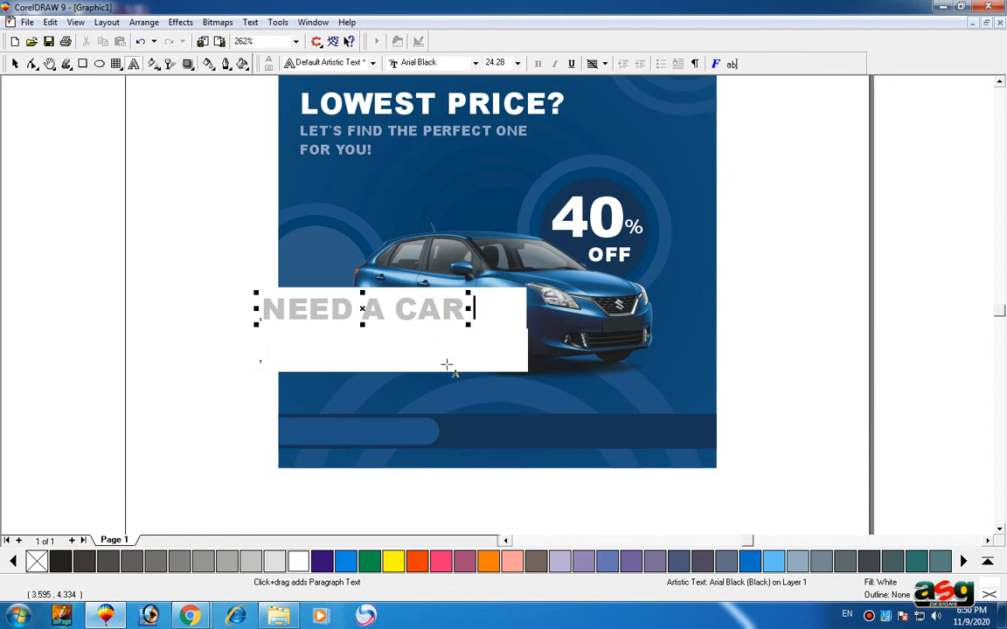
pyautogui.press('BackSpace')
pyautogui.press('BackSpace')
pyautogui.press('BackSpace')
pyautogui.press('BackSpace')
pyautogui.press('BackSpace')
pyautogui.press('BackSpace')
pyautogui.press('BackSpace')
pyautogui.press('BackSpace')
pyautogui.press('BackSpace')
pyautogui.press('BackSpace')
pyautogui.write('B')
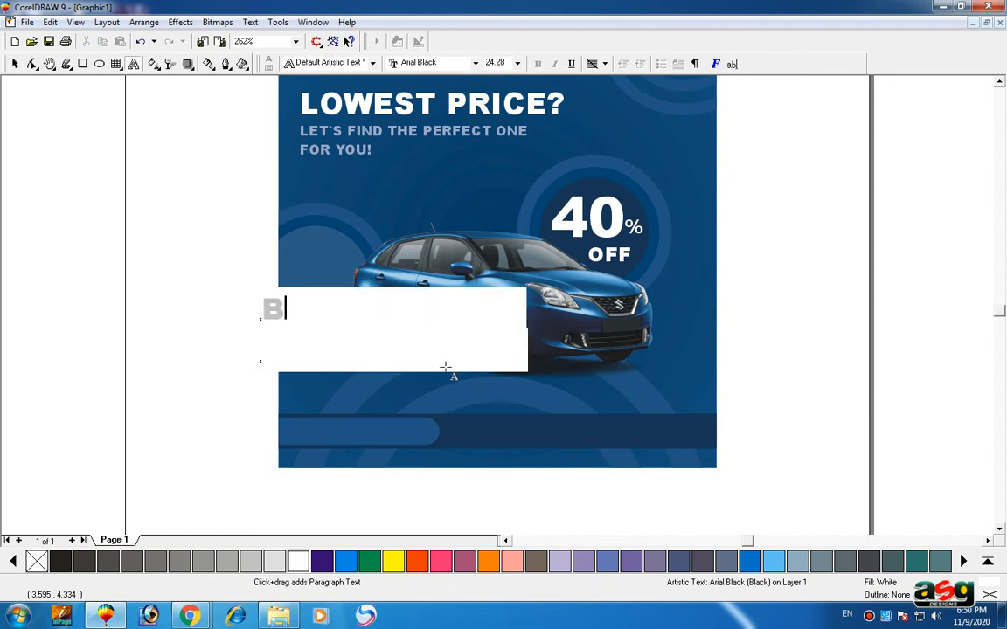
pyautogui.write('OOK NOW')
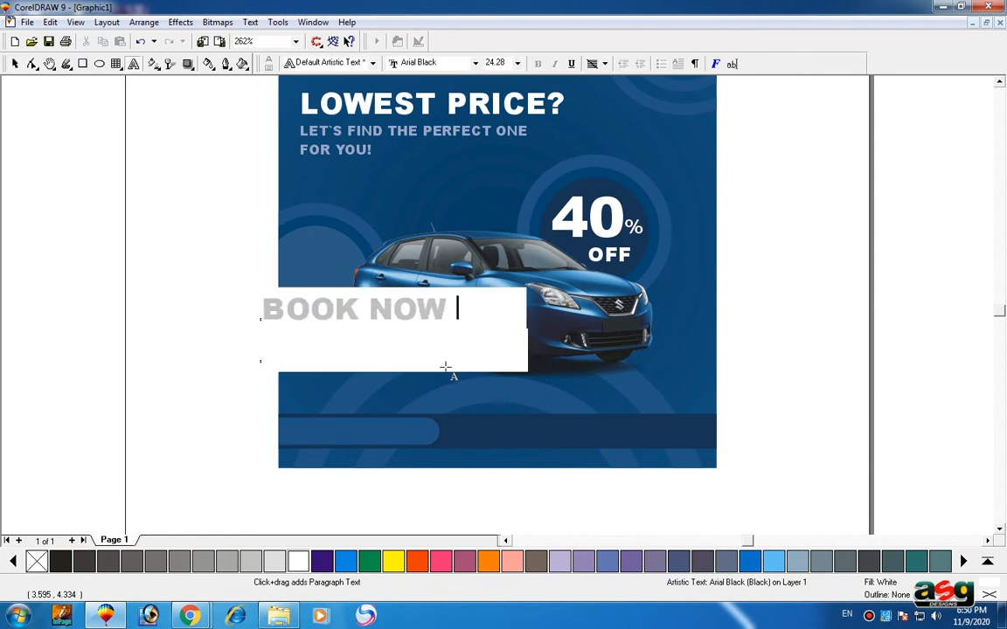
pyautogui.hotkey('ctrl', 'space')
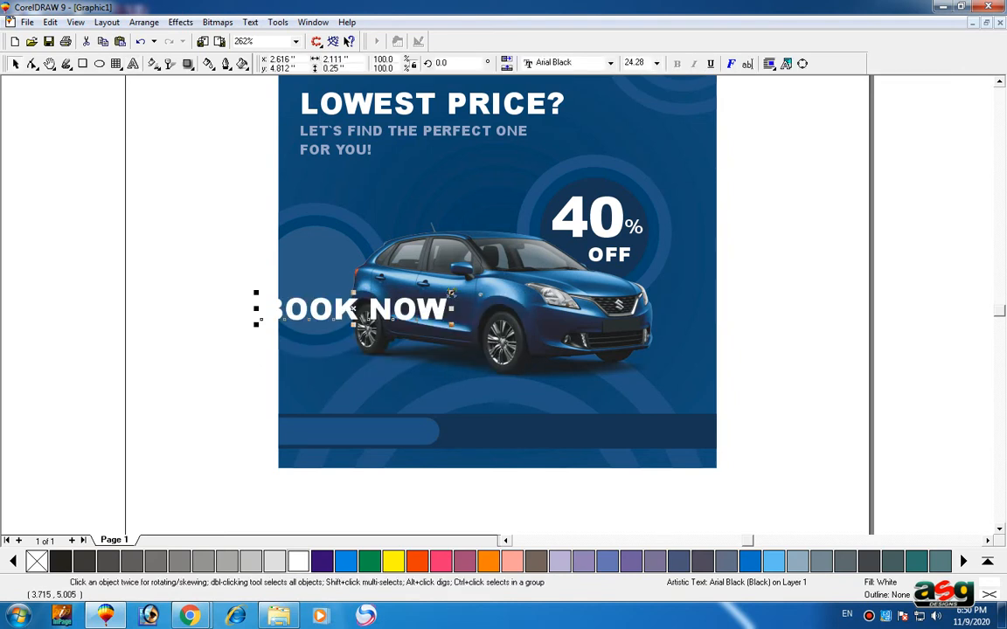
# Shrink "BOOK NOW" to about 15 pt on the rounded bar and duplicate it to the right along the dark band
pyautogui.moveTo(450, 293); pyautogui.dragTo(546, 445)
pyautogui.rightClick(547, 445)
# Replace the right-hand "BOOK NOW" copy with "Ph#:" followed by the contact phone number
pyautogui.press('F8')
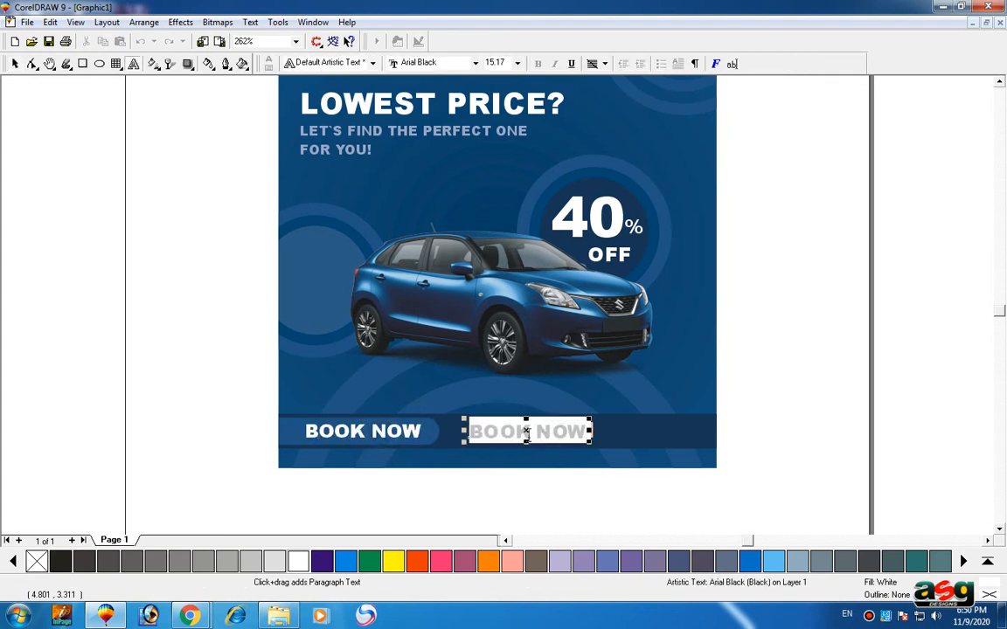
pyautogui.press('BackSpace')
pyautogui.press('BackSpace')
pyautogui.press('BackSpace')
pyautogui.press('BackSpace')
pyautogui.press('BackSpace')
pyautogui.press('BackSpace')
pyautogui.press('BackSpace')
pyautogui.press('BackSpace')
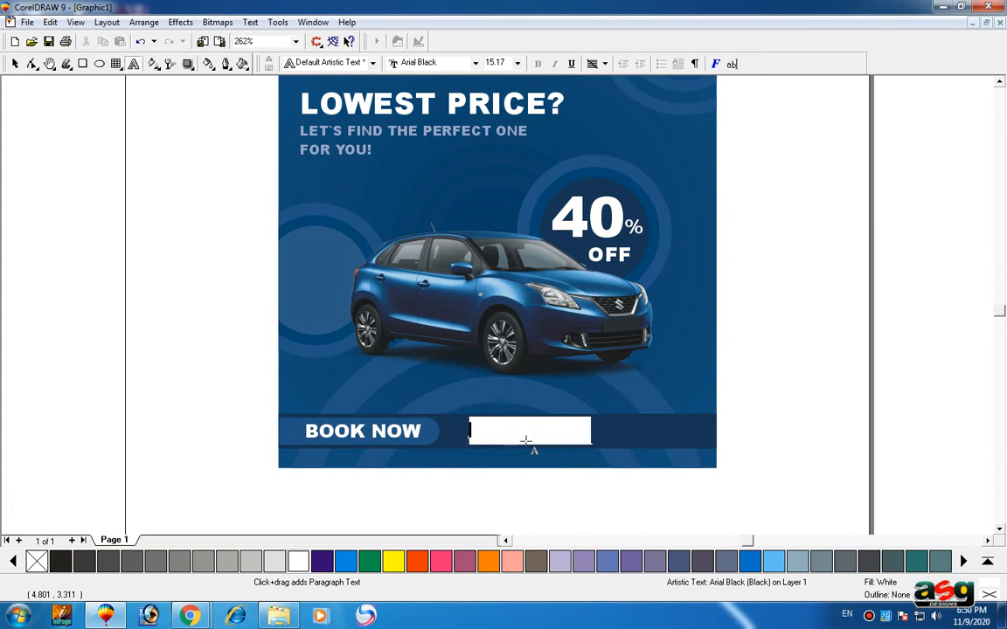
pyautogui.write('1')
pyautogui.press('BackSpace')
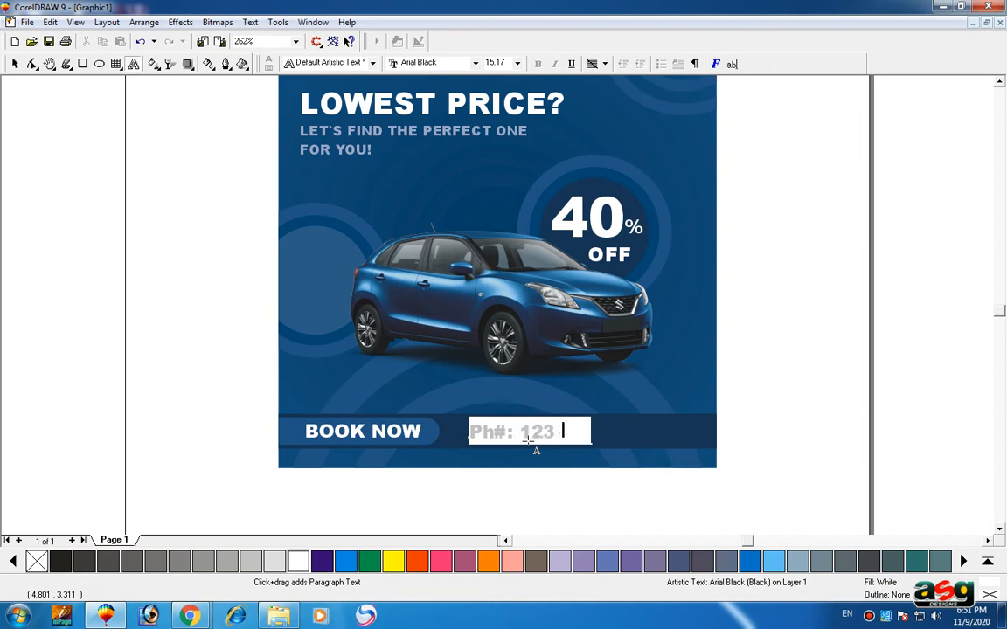
pyautogui.write('789')
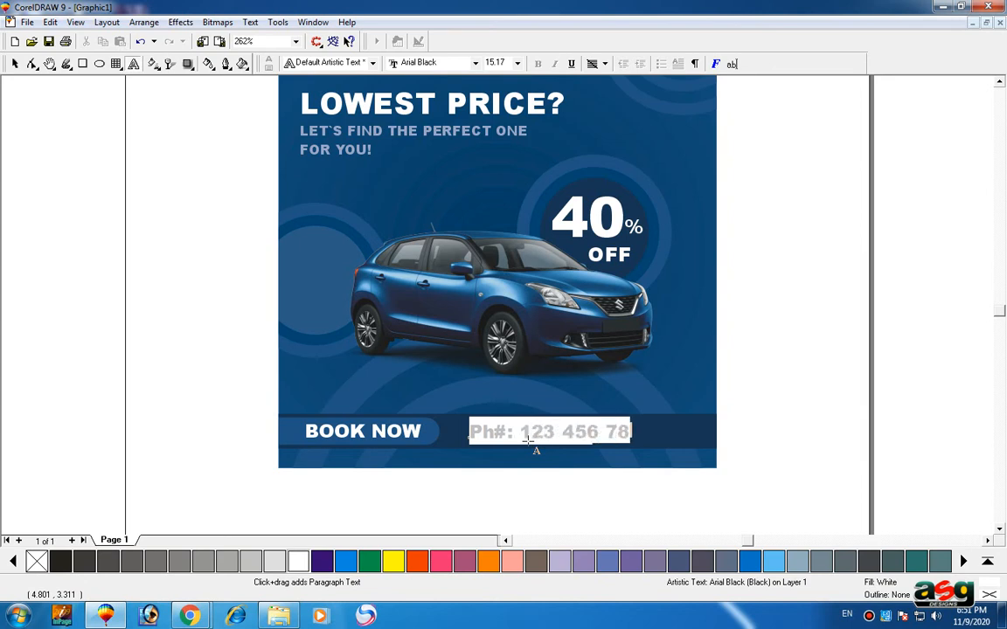
pyautogui.hotkey('ctrl', 'space')
# Move the phone text slightly left on the dark band and scale it down to about 14 pt
pyautogui.moveTo(554, 431); pyautogui.dragTo(544, 431)
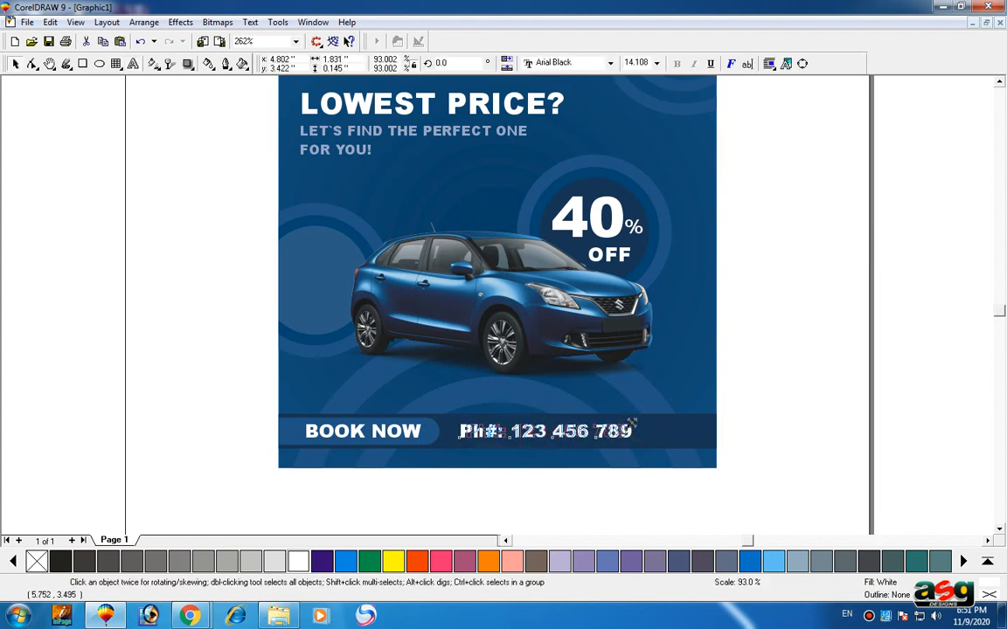
pyautogui.click(767, 401)
pyautogui.moveTo(767, 409); pyautogui.dragTo(768, 107)
pyautogui.click(702, 199)
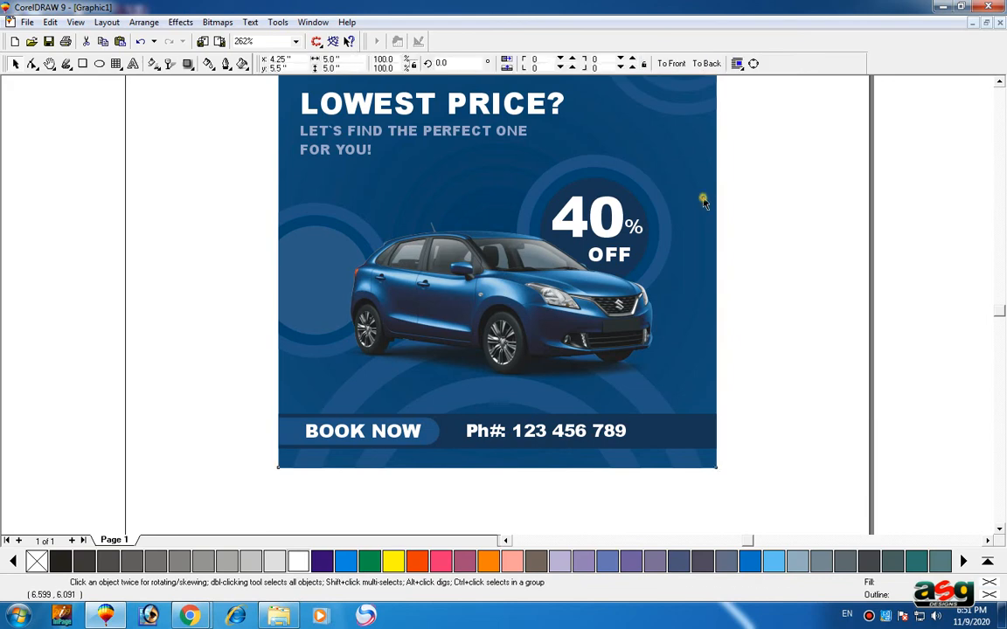
pyautogui.press('F4')
pyautogui.click(761, 244)
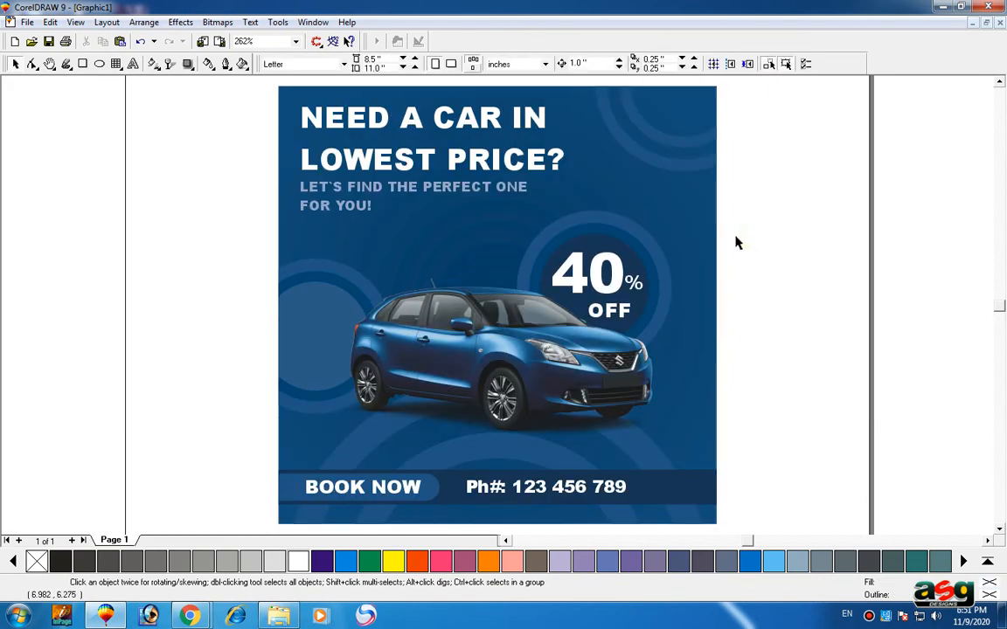
# Draw a square about 7.17 inches wide around the whole graphic
pyautogui.click(184, 313)
pyautogui.press('F3')
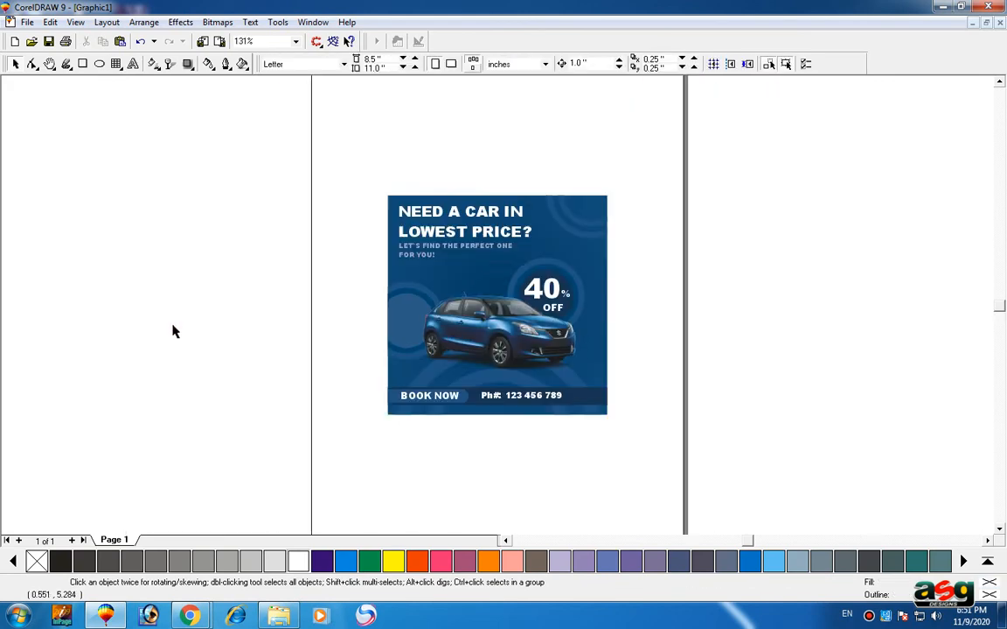
pyautogui.click(227, 284)
pyautogui.click(83, 63)
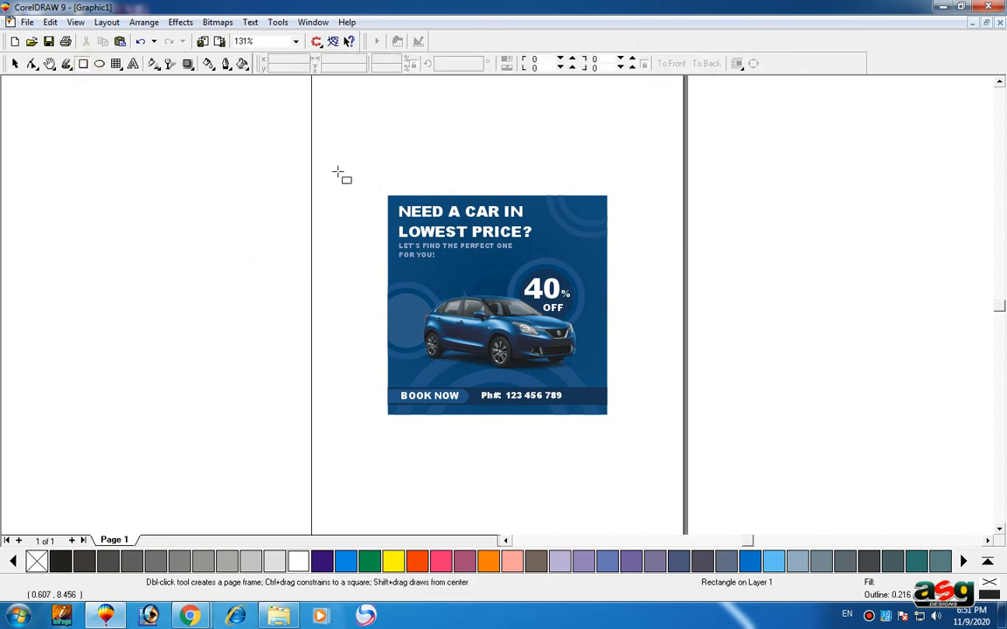
pyautogui.moveTo(337, 162); pyautogui.dragTo(651, 477)
pyautogui.press('space')
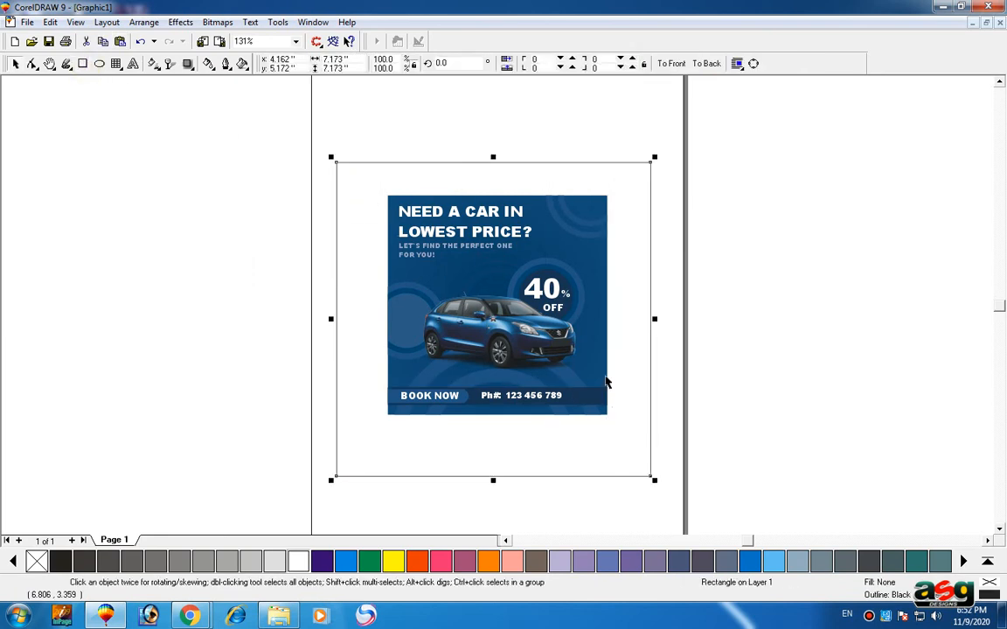
# Centre the large square horizontally and vertically on the graphic's background
pyautogui.keyDown('shift'); pyautogui.click(600, 197); pyautogui.keyUp('shift')
pyautogui.press('c')
pyautogui.press('e')
pyautogui.click(751, 186)
# Try to copy the outline and fill from the 40% badge's circle onto the large outer square
pyautogui.click(590, 174)
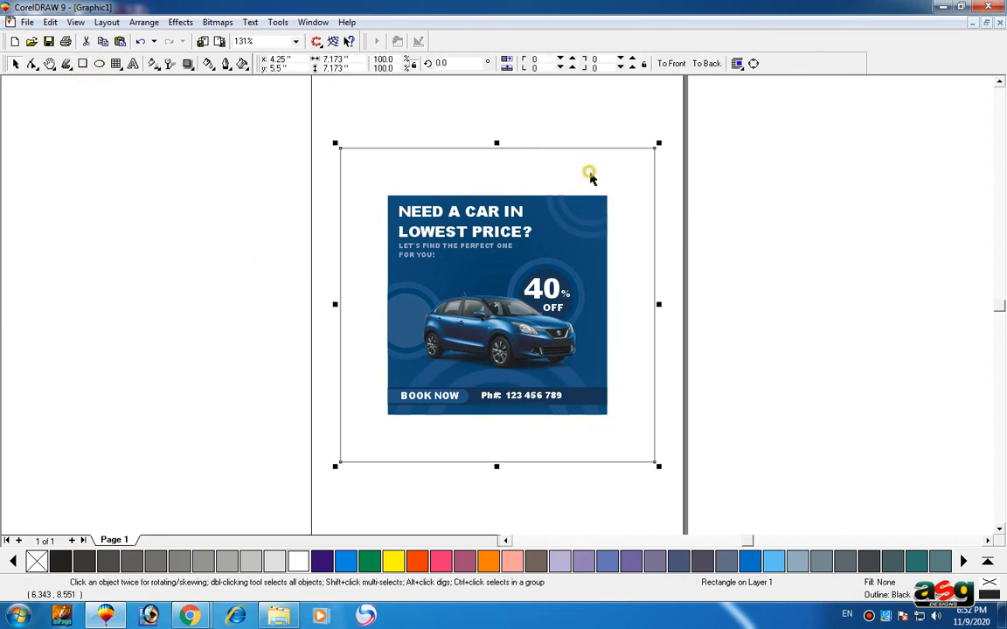
pyautogui.hotkey('ctrl', 'shift', 'a')
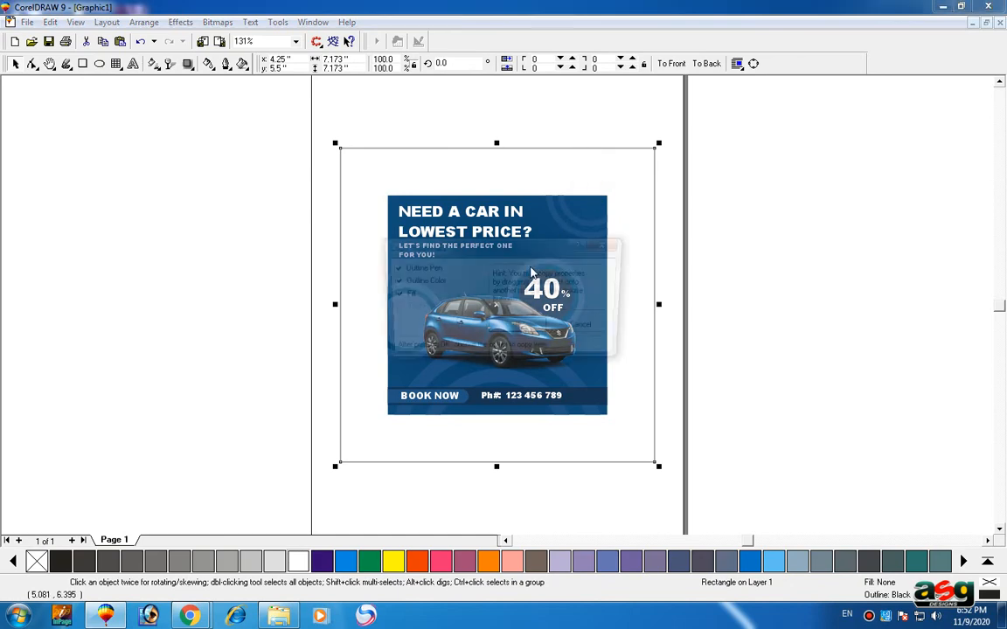
pyautogui.press('Return')
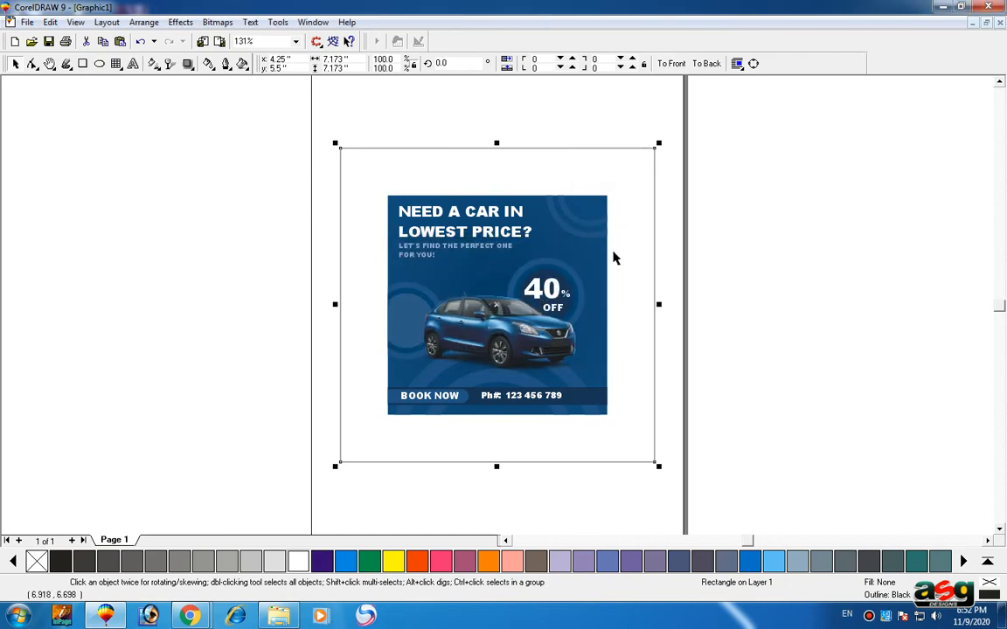
pyautogui.hotkey('ctrl', 'shift', 'a')
pyautogui.press('Return')
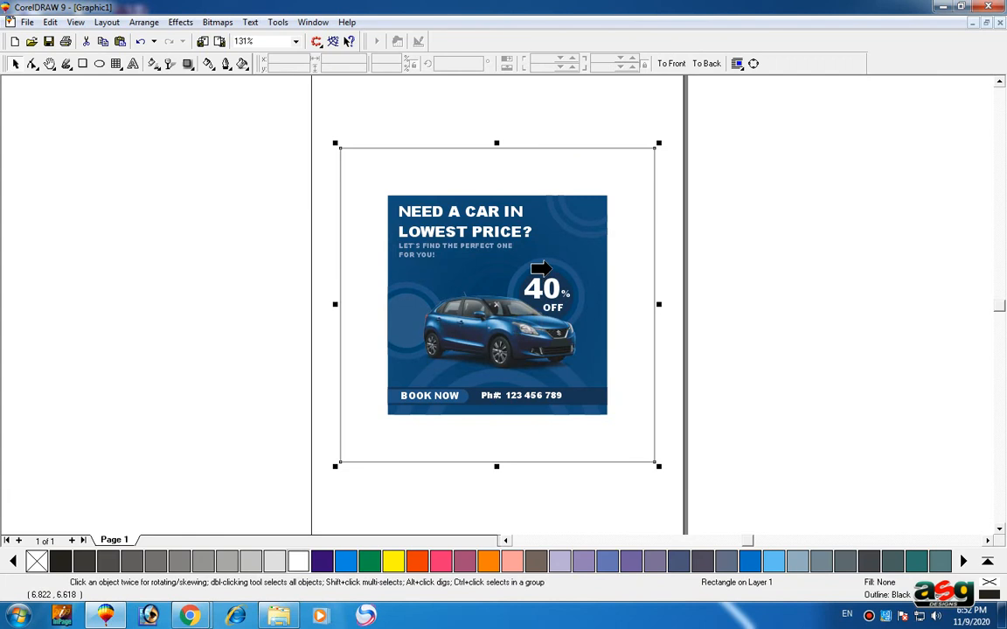
pyautogui.click(542, 271)
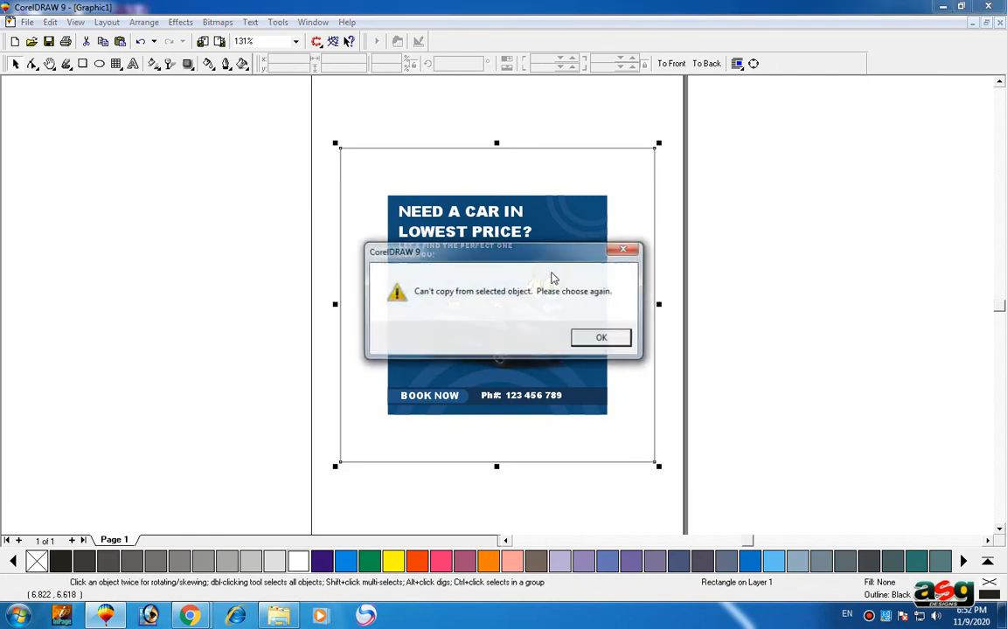
pyautogui.click(601, 339)
pyautogui.press('Escape')
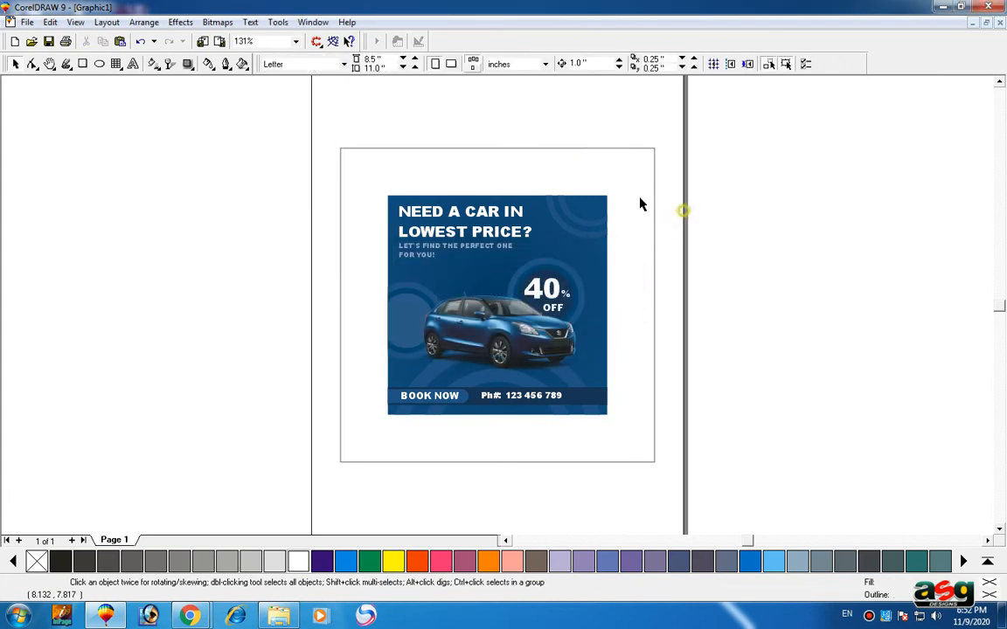
# Copy the outline and fill from the dark circle behind the "40" onto the large outer square
pyautogui.click(636, 201)
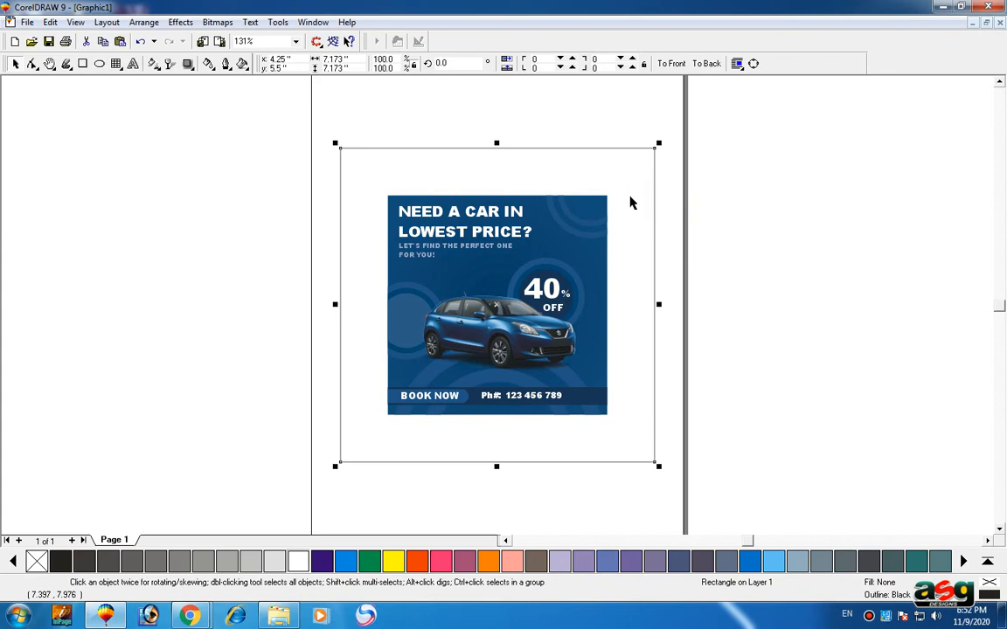
pyautogui.scroll(2, 570, 282)
pyautogui.hotkey('ctrl', 'shift', 'a')
pyautogui.press('Return')
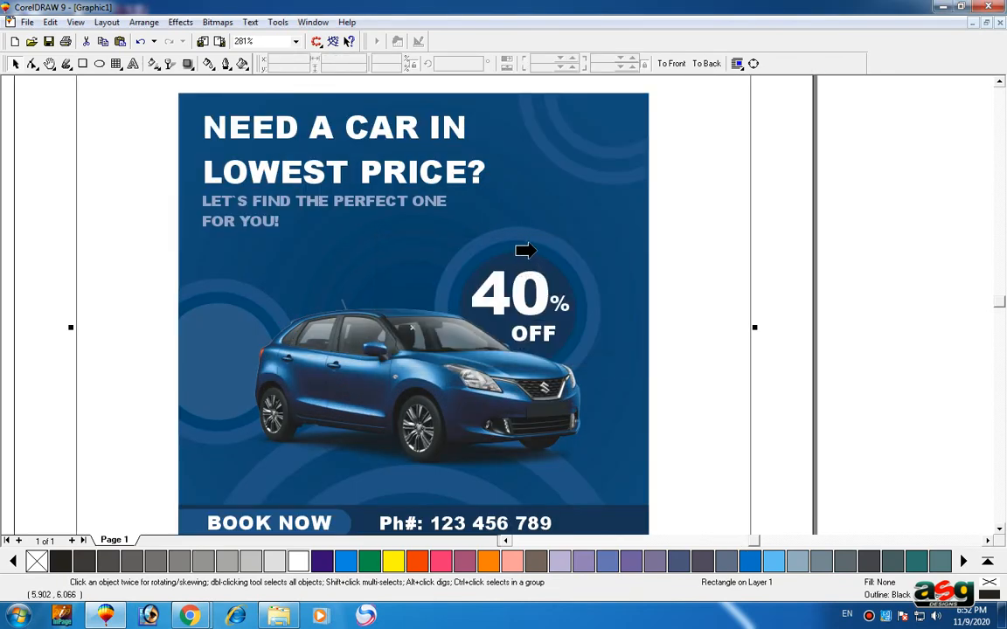
pyautogui.click(522, 259)
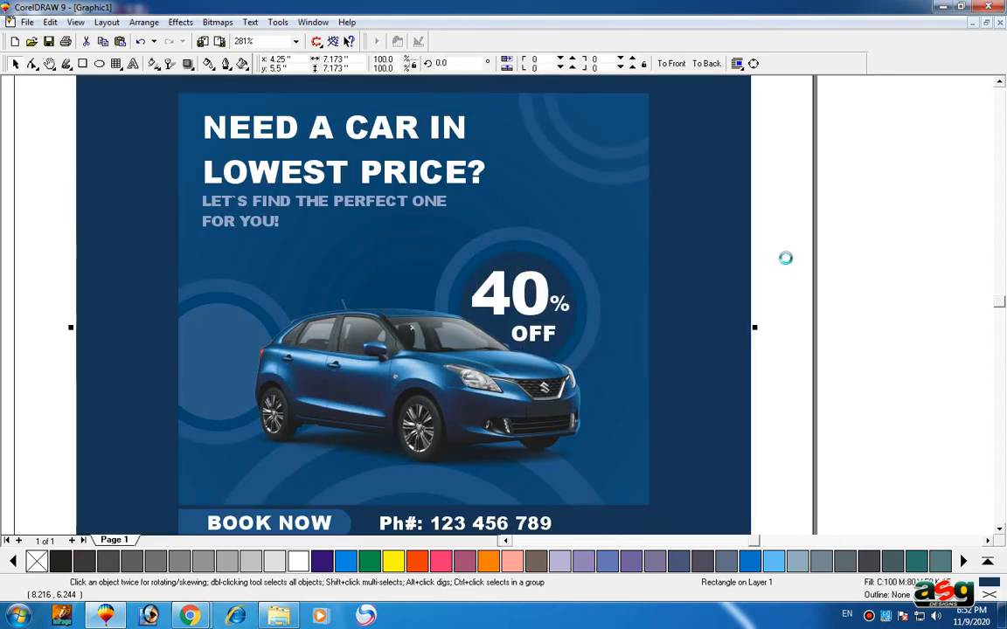
# Make a shortened copy of the outer square about 2.17 inches high, aligned with its lower edge
pyautogui.scroll(-2, 667, 231)
pyautogui.click(768, 209)
pyautogui.click(689, 158)
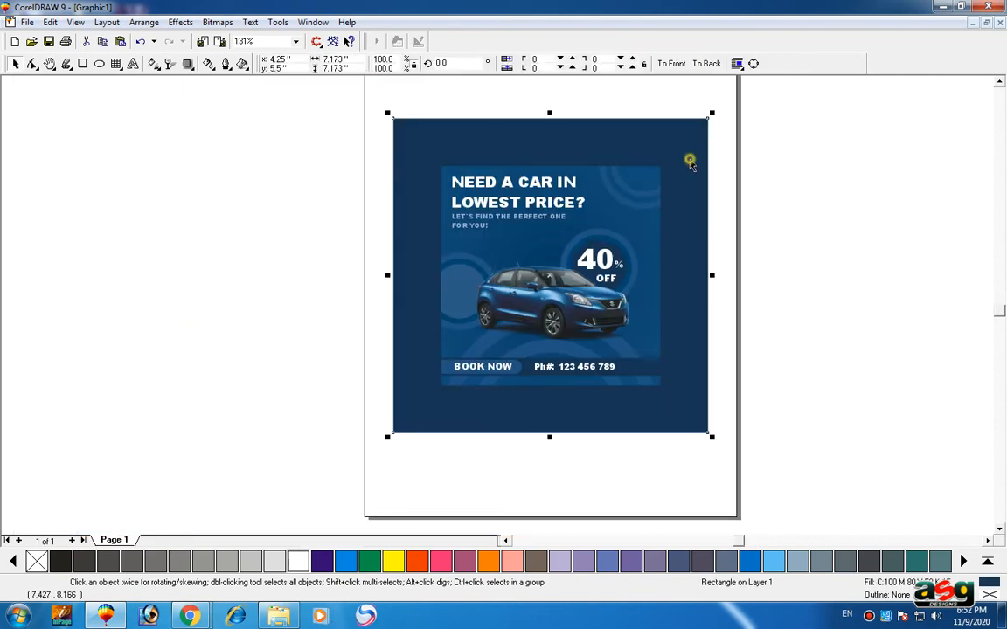
pyautogui.moveTo(548, 111); pyautogui.dragTo(577, 333)
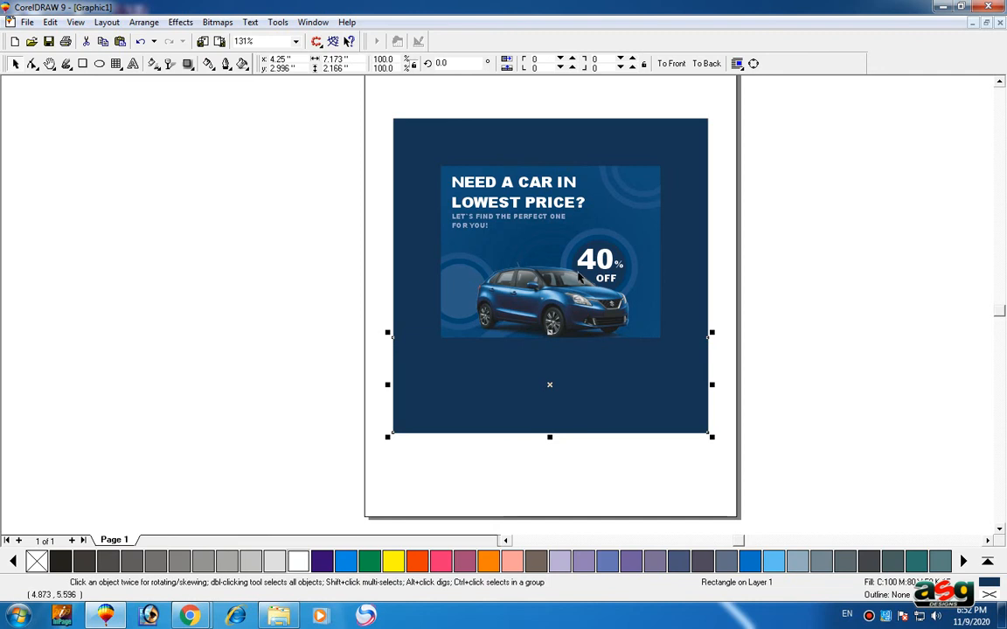
# Copy the fill from the subtitle text onto the shortened rectangle at the outer square's lower edge
pyautogui.hotkey('ctrl', 'shift', 'a')
pyautogui.click(519, 329)
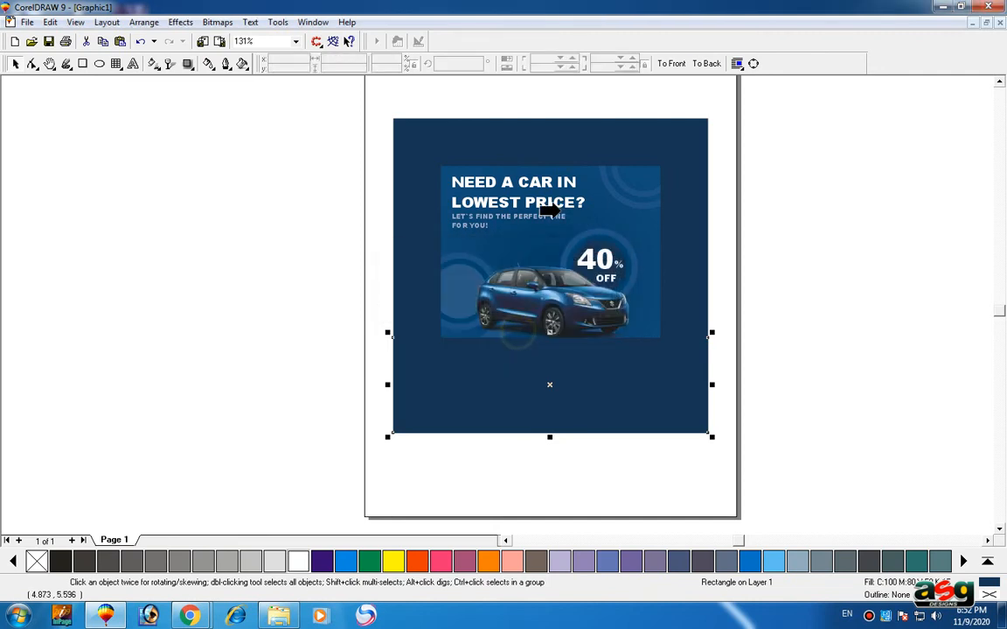
pyautogui.click(522, 218)
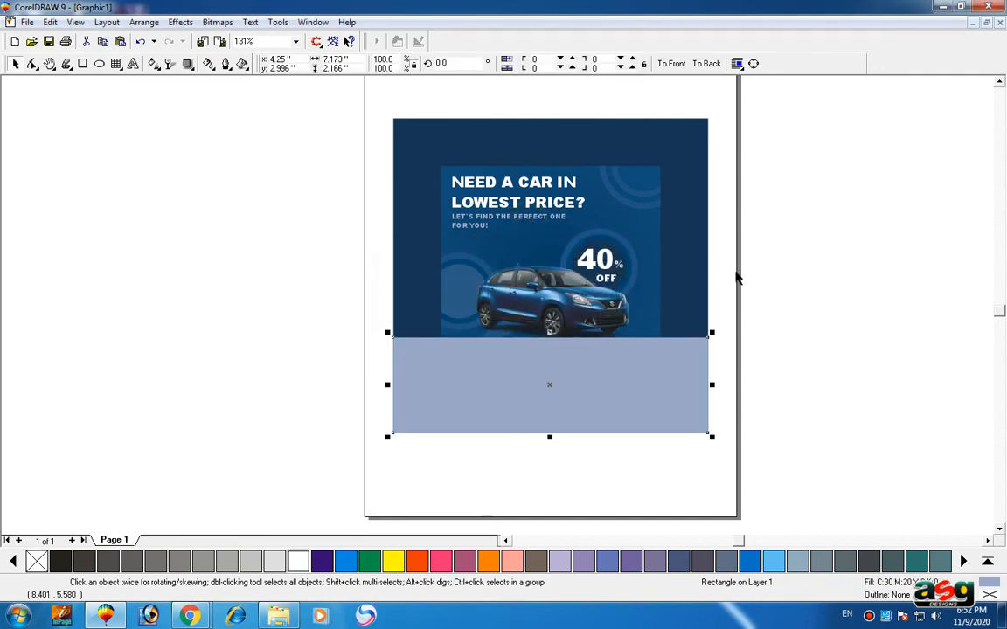
# Change the lower rectangle's CMYK fill to 60 cyan and 40 magenta
pyautogui.hotkey('shift', 'F11')
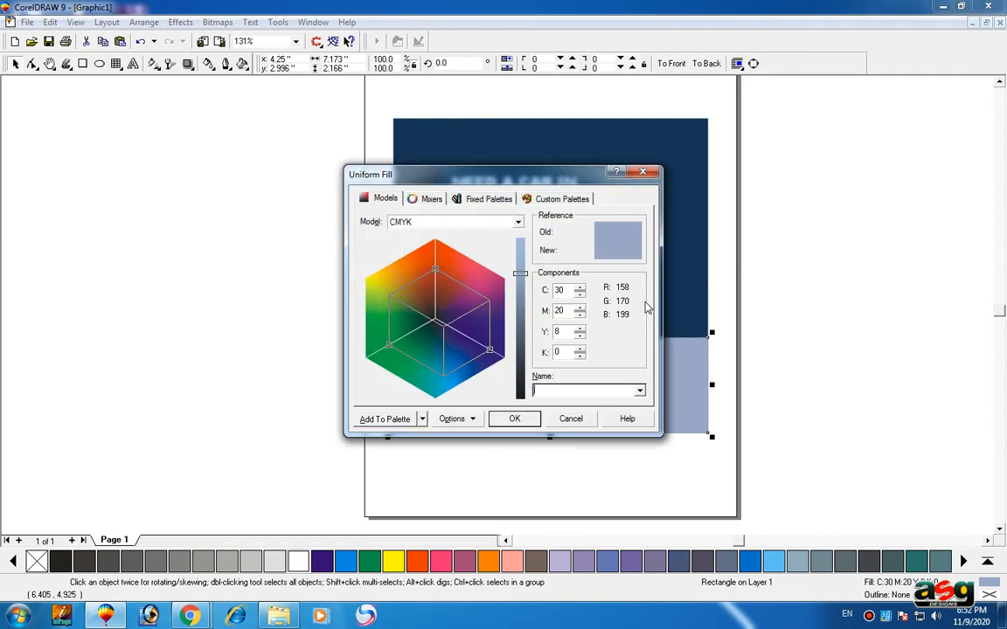
pyautogui.write('9')
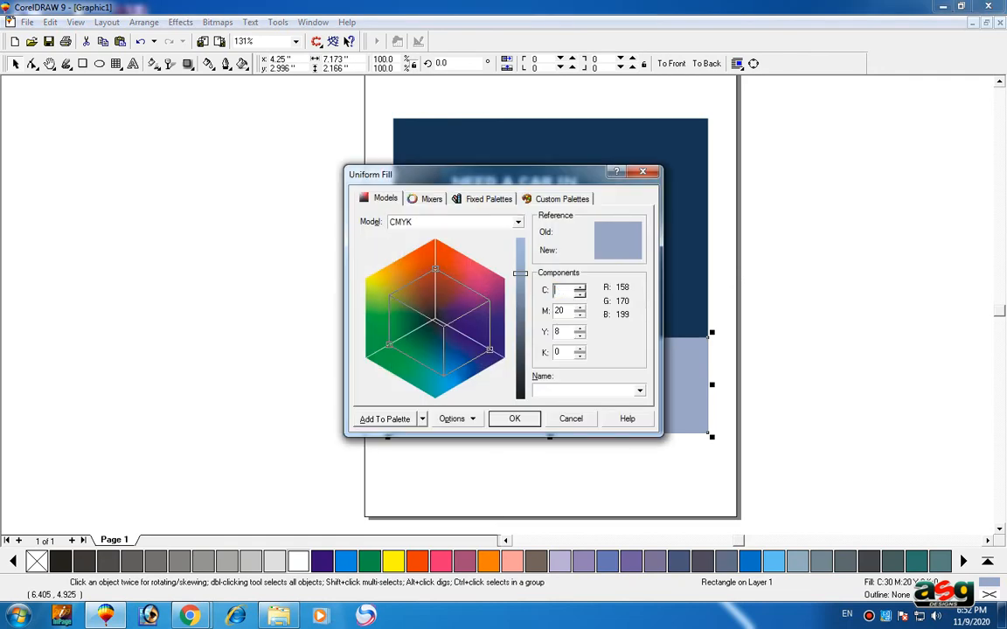
pyautogui.write('0')
pyautogui.press('Tab')
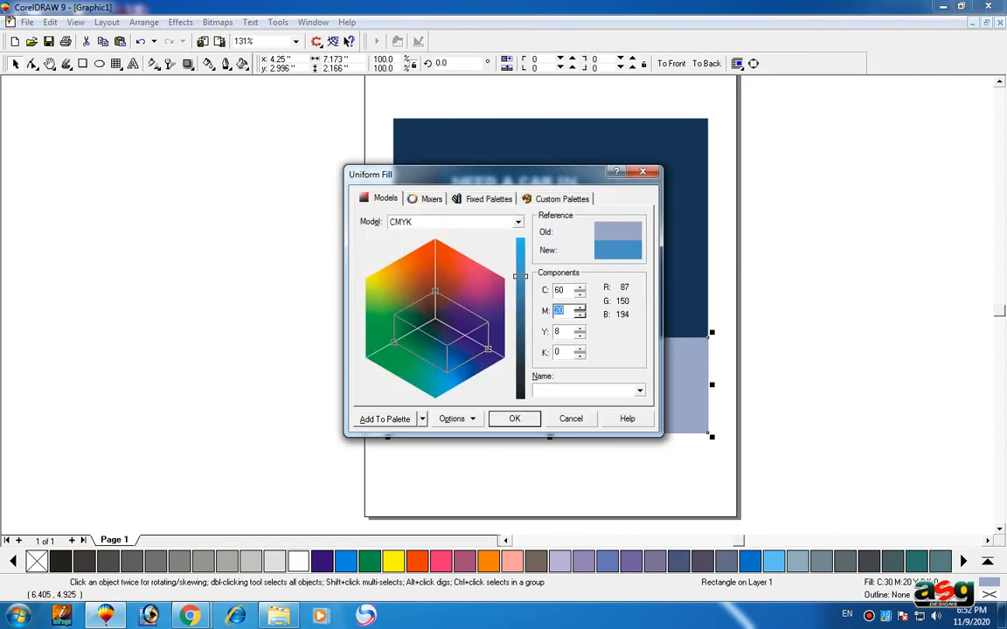
pyautogui.write('40')
pyautogui.press('Tab')
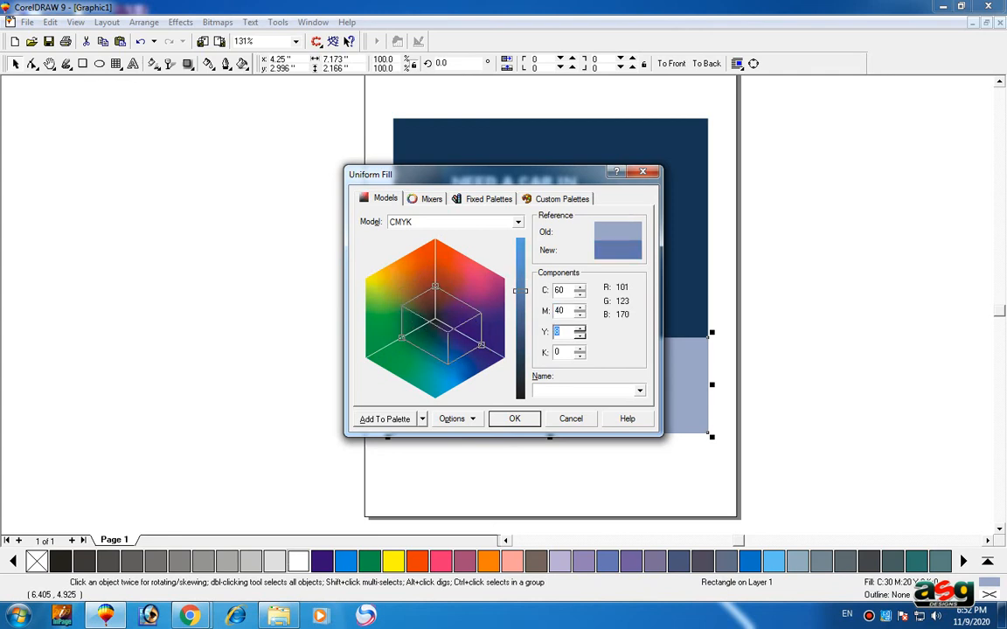
pyautogui.press('Return')
# PowerClip the lower rectangle inside the large outer square so it sits behind the car graphic
pyautogui.click(686, 299)
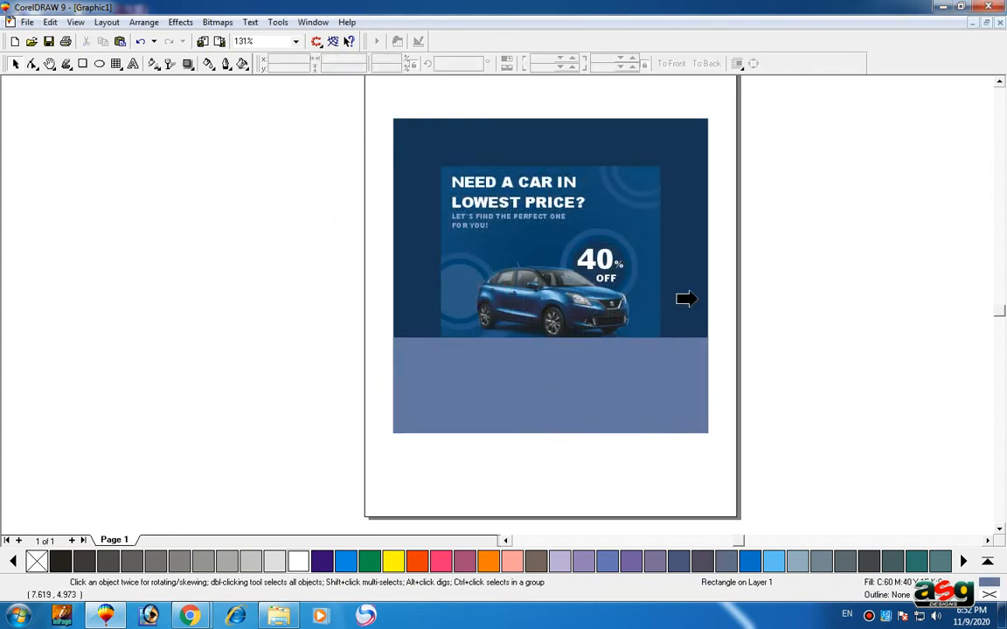
pyautogui.hotkey('shift', 'F2')
pyautogui.click(798, 257)
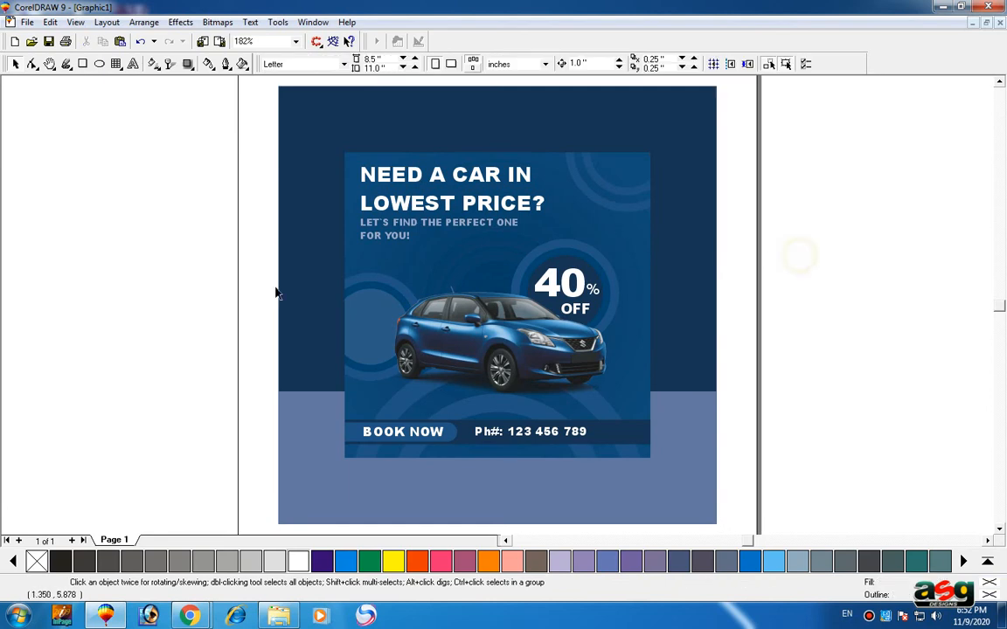
pyautogui.hotkey('ctrl', 's')
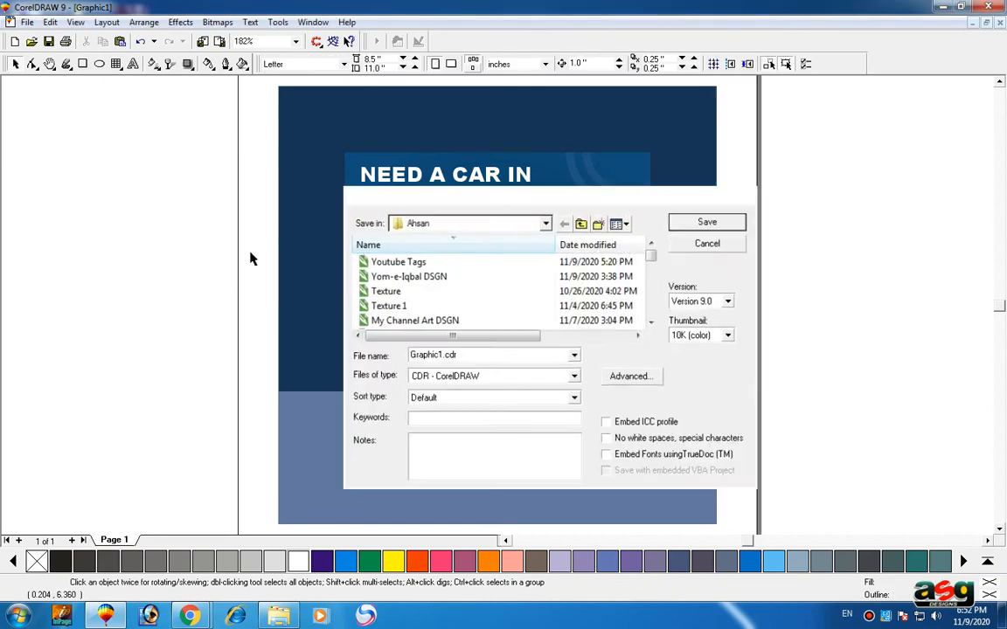
pyautogui.press('Escape')
pyautogui.click(251, 251)
# Draw a rectangle about 3.1 by 1.06 inches beside the page and fill it white
pyautogui.press('F3')
pyautogui.click(244, 251)
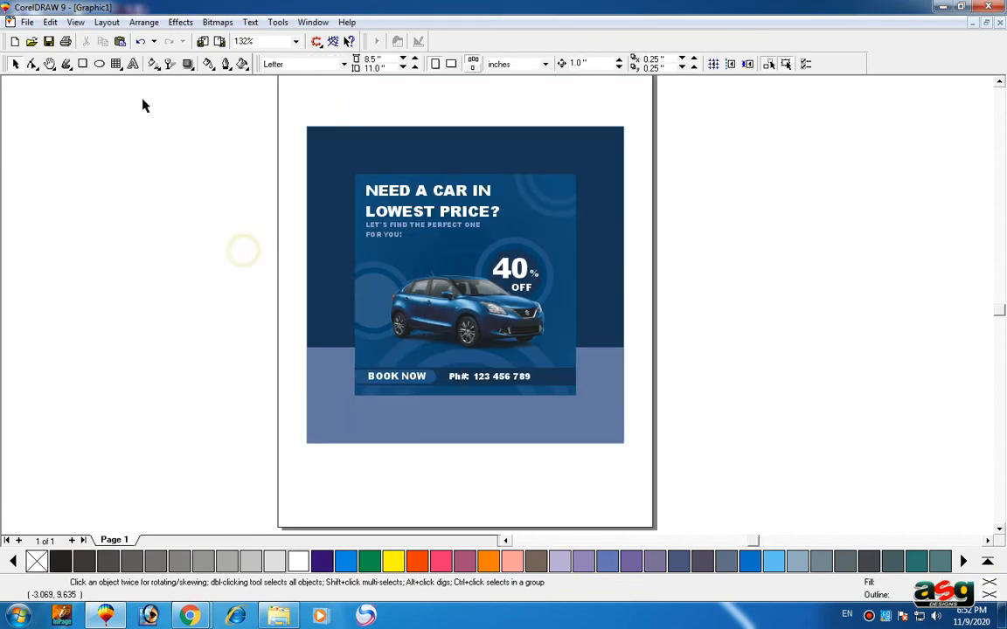
pyautogui.click(142, 100)
pyautogui.click(117, 155)
pyautogui.press('F6')
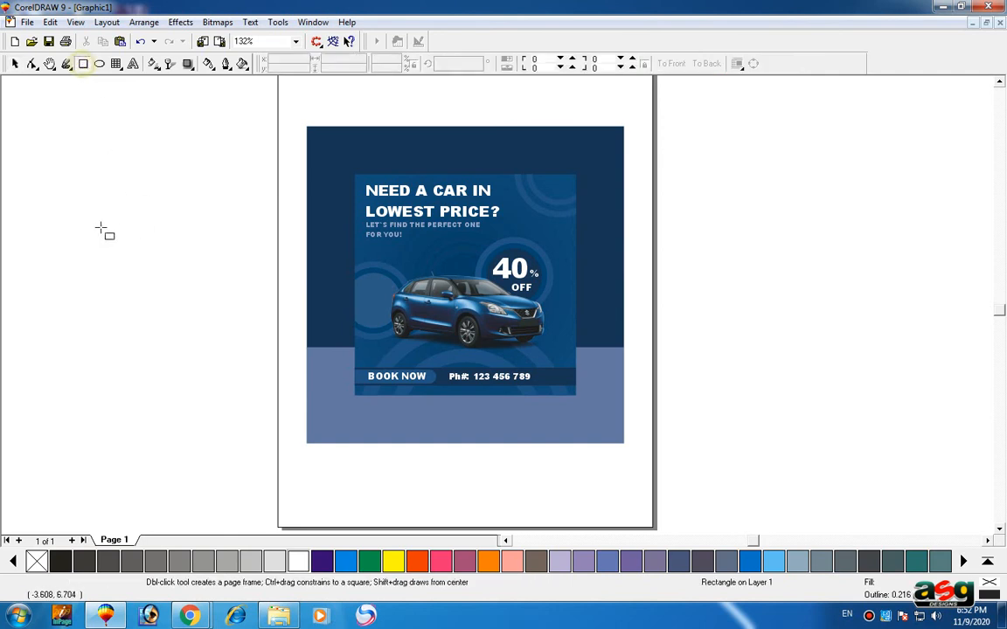
pyautogui.moveTo(93, 230); pyautogui.dragTo(231, 277)
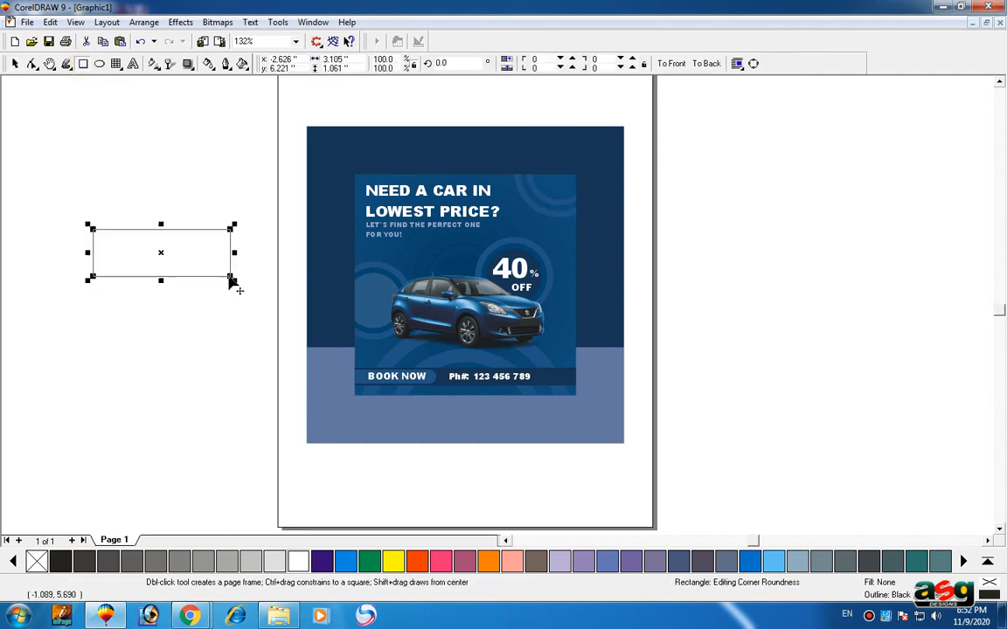
pyautogui.press('space')
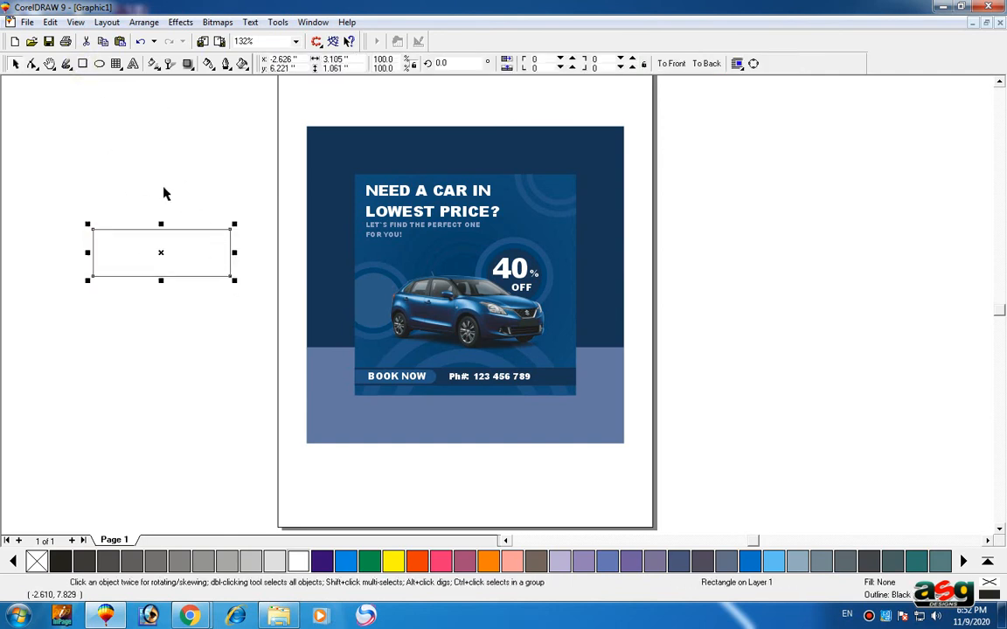
pyautogui.click(299, 561)
# Add a flat drop shadow to the white rectangle with feathering 30 and a dark shadow colour
pyautogui.click(189, 66)
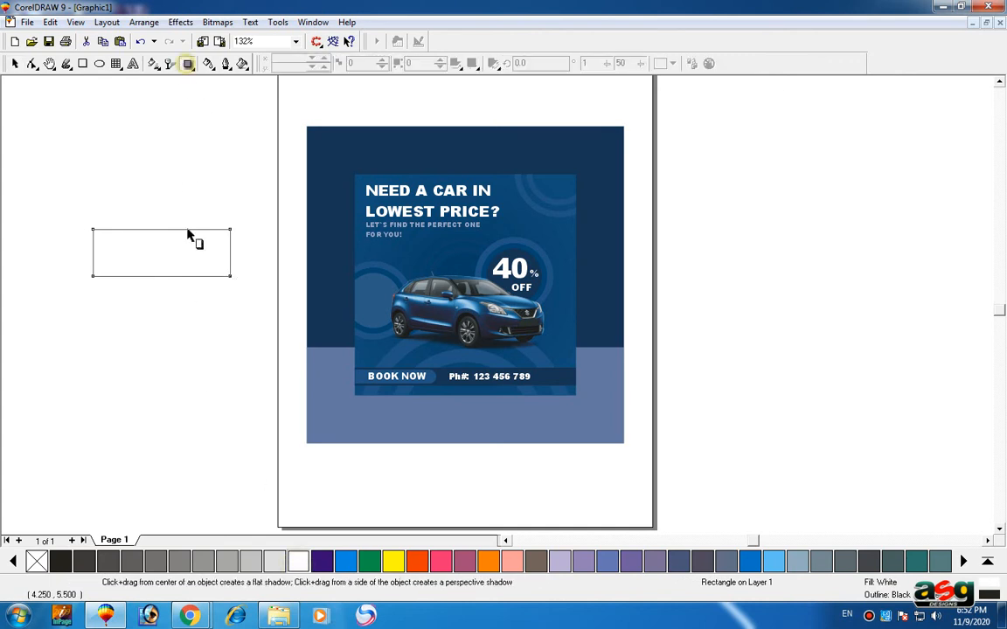
pyautogui.moveTo(155, 253); pyautogui.dragTo(163, 251)
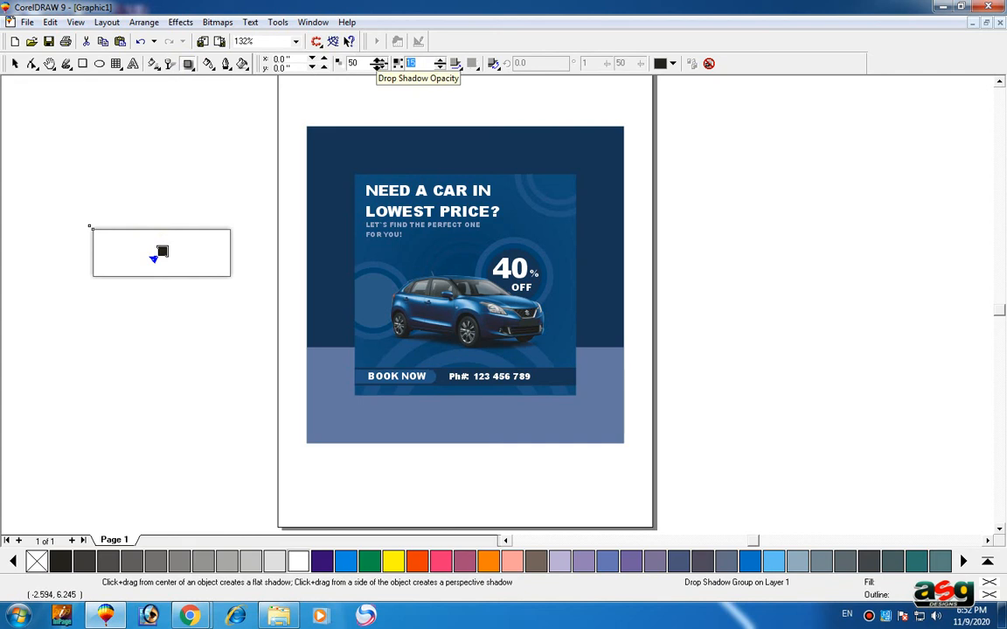
pyautogui.write('30')
pyautogui.press('Return')
pyautogui.scroll(1, 129, 232)
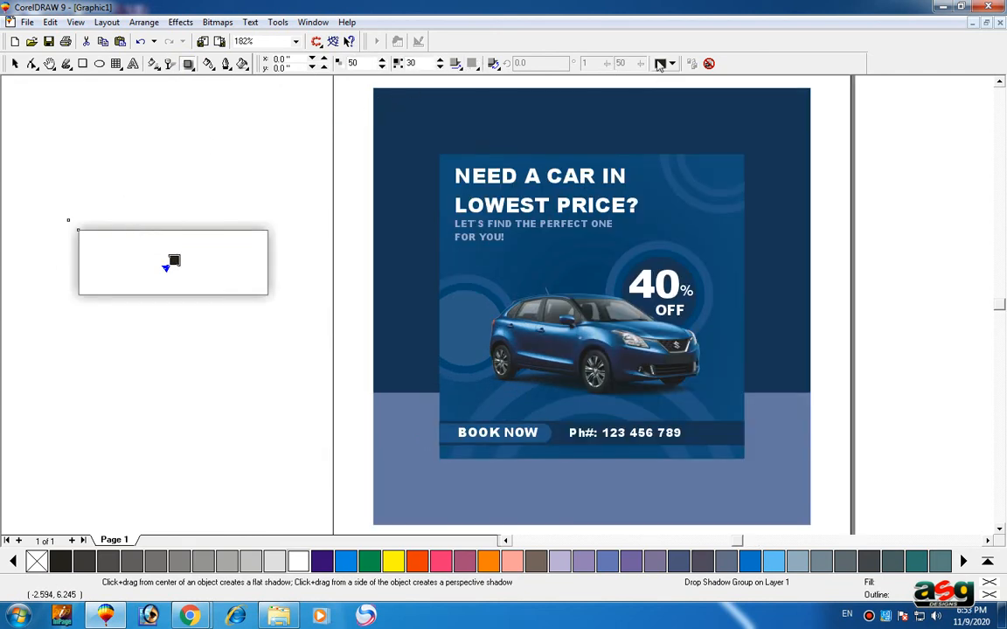
pyautogui.click(659, 65)
pyautogui.moveTo(718, 106); pyautogui.dragTo(720, 171)
pyautogui.click(704, 168)
pyautogui.press('space')
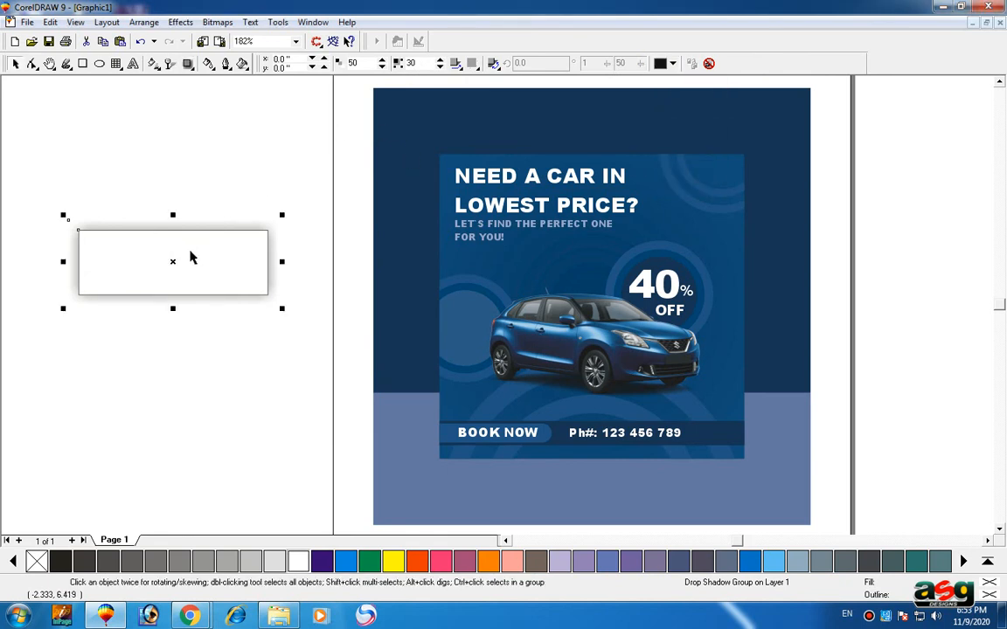
# Separate the drop shadow from the white rectangle and delete the rectangle
pyautogui.click(146, 187)
pyautogui.click(146, 261)
pyautogui.click(123, 224)
pyautogui.hotkey('alt', 'a')
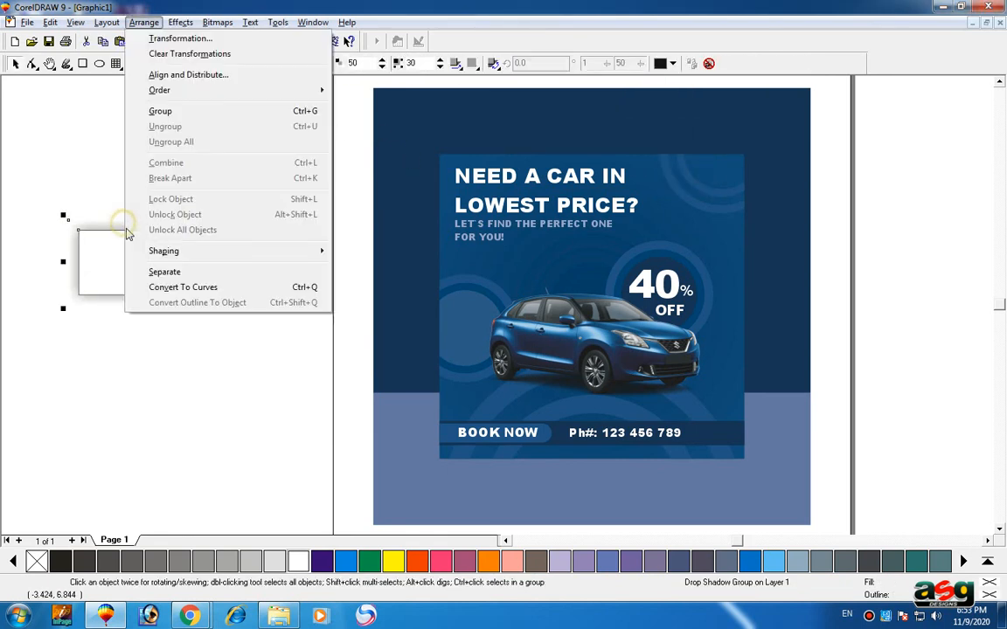
pyautogui.press('s')
pyautogui.click(96, 186)
pyautogui.moveTo(132, 288); pyautogui.dragTo(155, 341)
pyautogui.press('Delete')
# Apply a uniform transparency to the detached shadow bitmap and change its merge mode
pyautogui.click(149, 250)
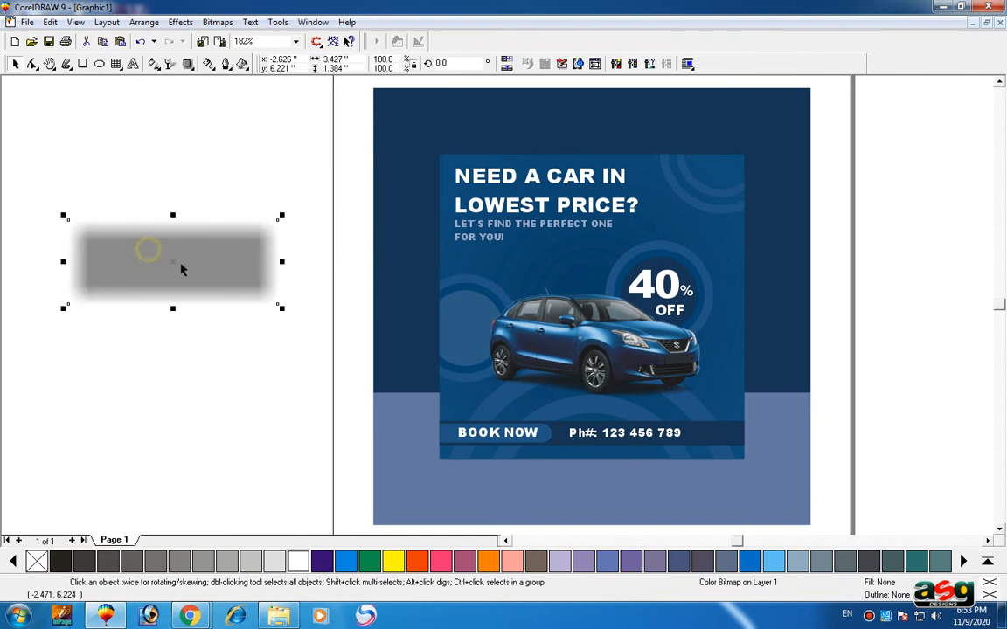
pyautogui.click(187, 64)
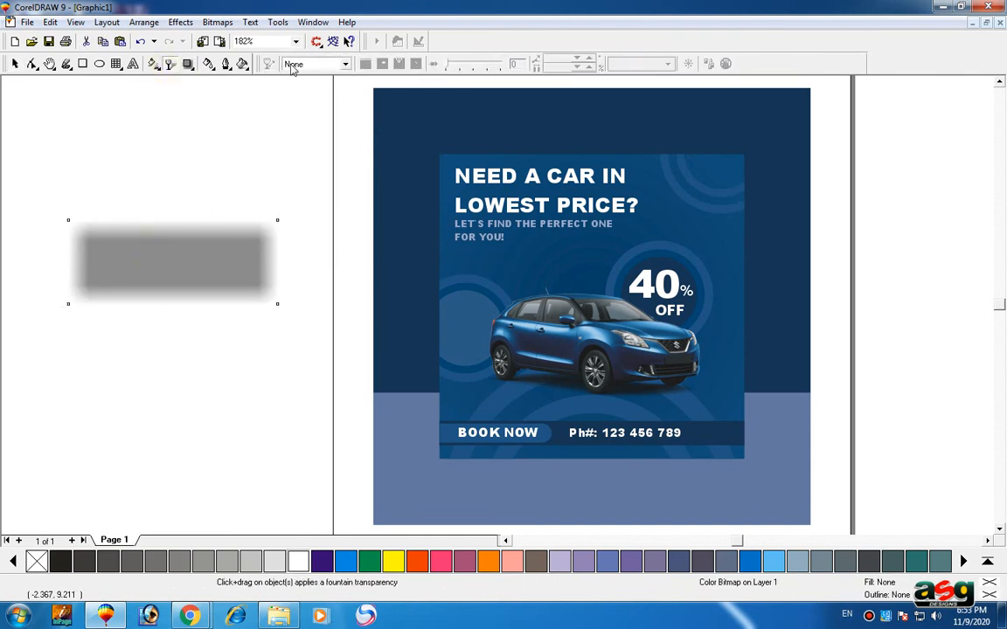
pyautogui.press('space')
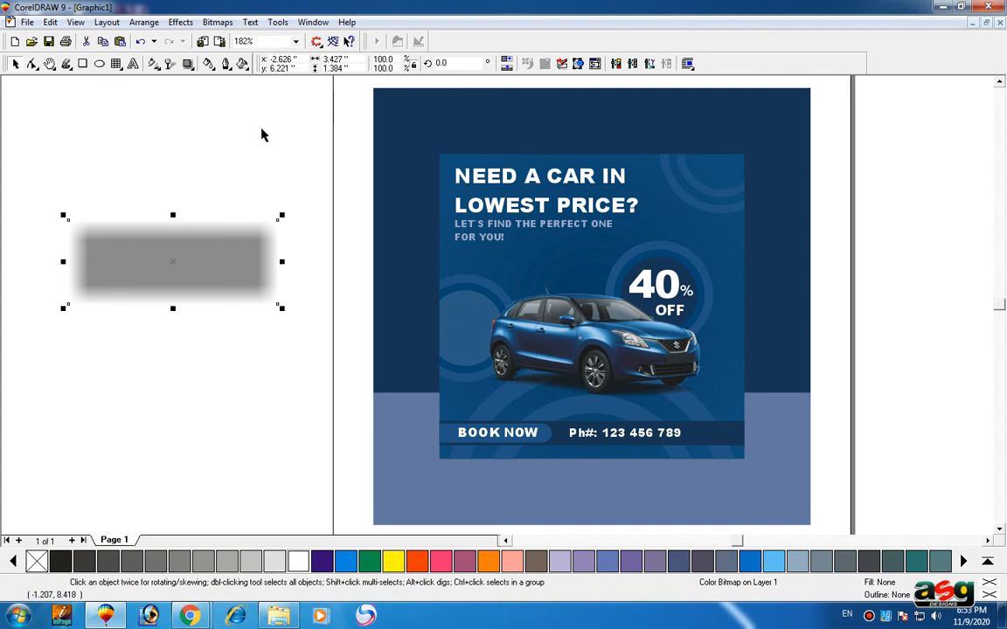
pyautogui.press('space')
pyautogui.click(306, 63)
pyautogui.click(288, 79)
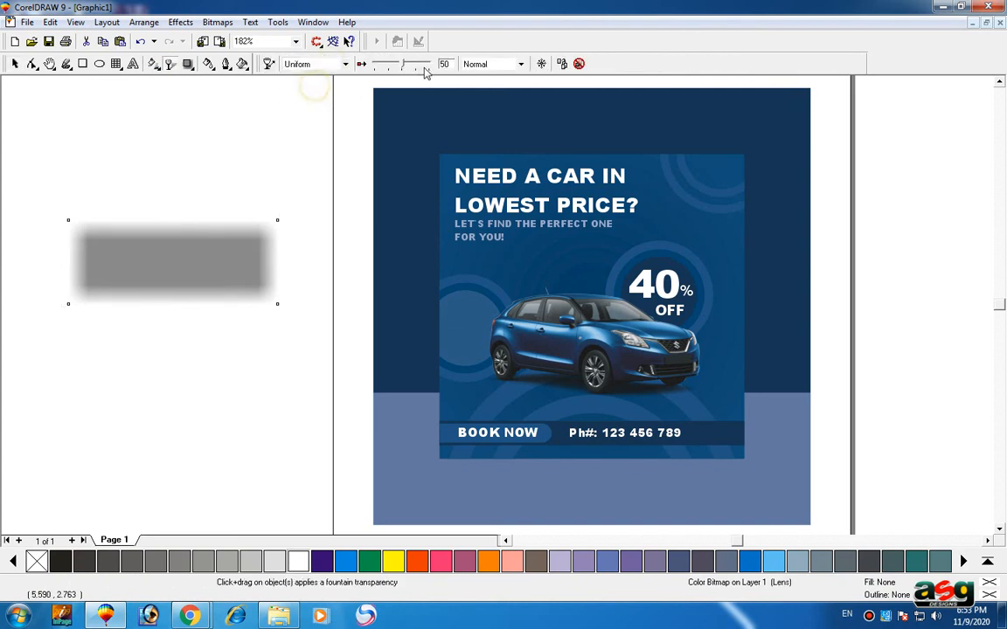
pyautogui.click(521, 63)
pyautogui.click(477, 108)
pyautogui.press('space')
# Rotate the shadow bitmap 15 degrees
pyautogui.click(157, 262)
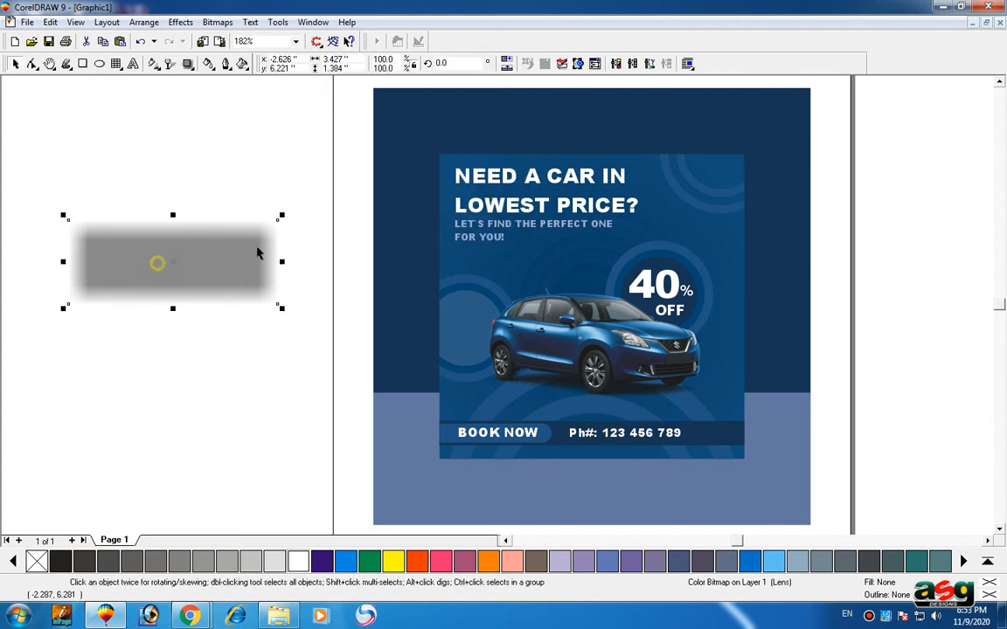
pyautogui.click(236, 261)
pyautogui.moveTo(280, 217); pyautogui.dragTo(262, 172)
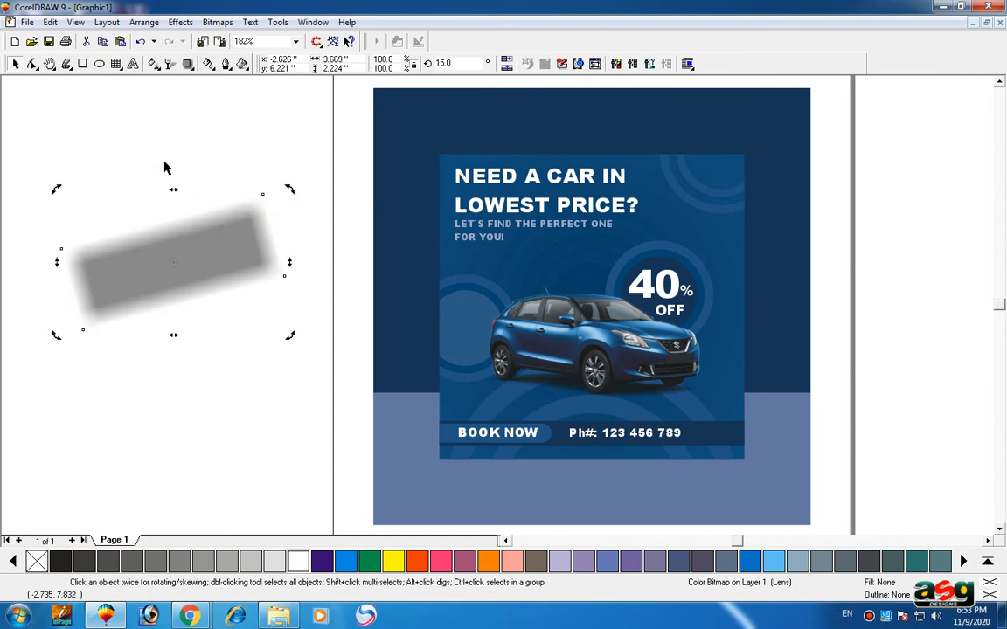
# Make a horizontally mirrored copy of the tilted shadow beside it and group the two shadows
pyautogui.click(109, 262)
pyautogui.moveTo(58, 262); pyautogui.dragTo(316, 252)
pyautogui.rightClick(373, 234)
pyautogui.keyDown('shift'); pyautogui.click(187, 254); pyautogui.keyUp('shift')
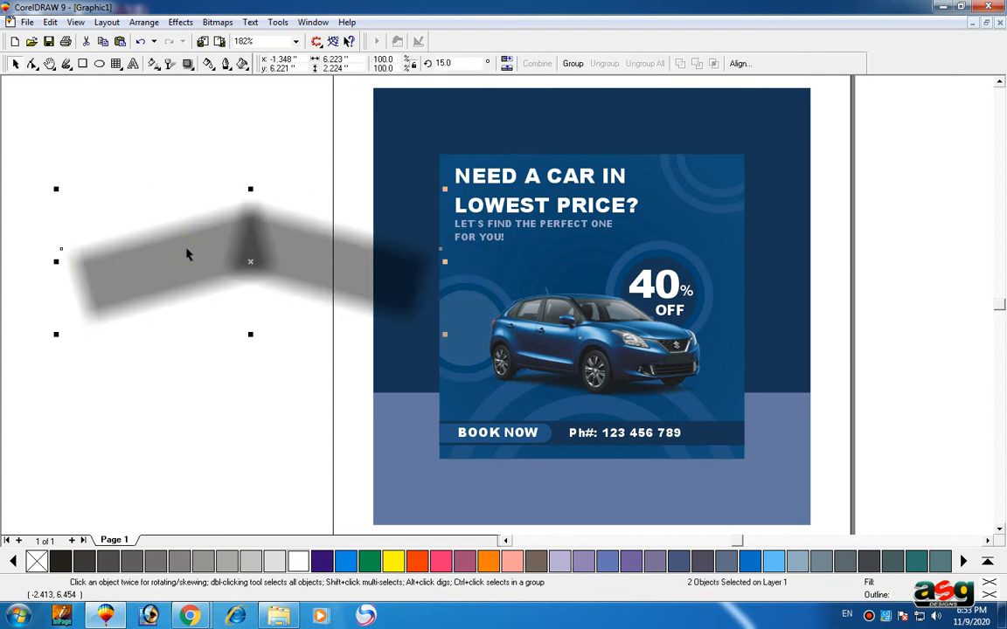
pyautogui.hotkey('ctrl', 'g')
# Move the shadow group onto the car graphic and centre it horizontally on the graphic's background
pyautogui.moveTo(451, 199); pyautogui.dragTo(405, 203)
pyautogui.keyDown('shift'); pyautogui.click(495, 214); pyautogui.keyUp('shift')
pyautogui.press('c')
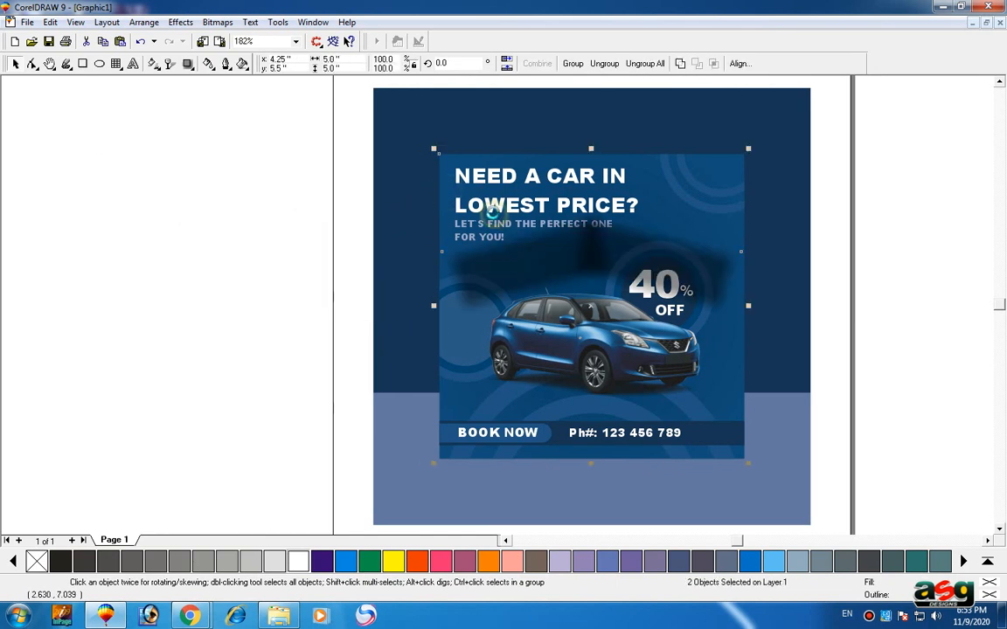
pyautogui.keyDown('shift'); pyautogui.click(492, 215); pyautogui.keyUp('shift')
pyautogui.click(243, 173)
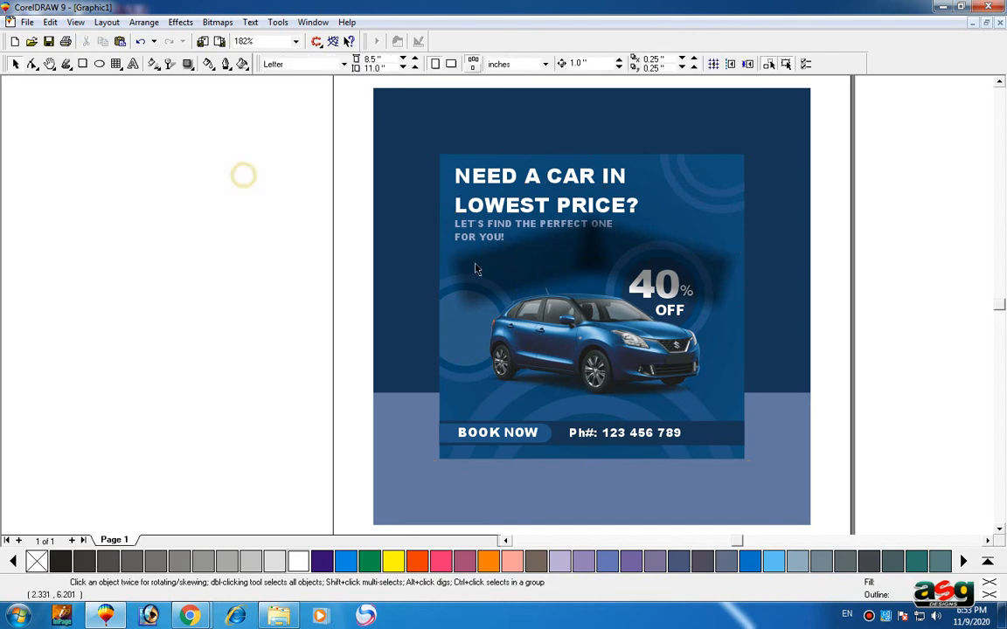
# Move the shadow group down to the car graphic's lower edge and widen it to about 5.26 inches
pyautogui.moveTo(522, 276); pyautogui.dragTo(579, 448)
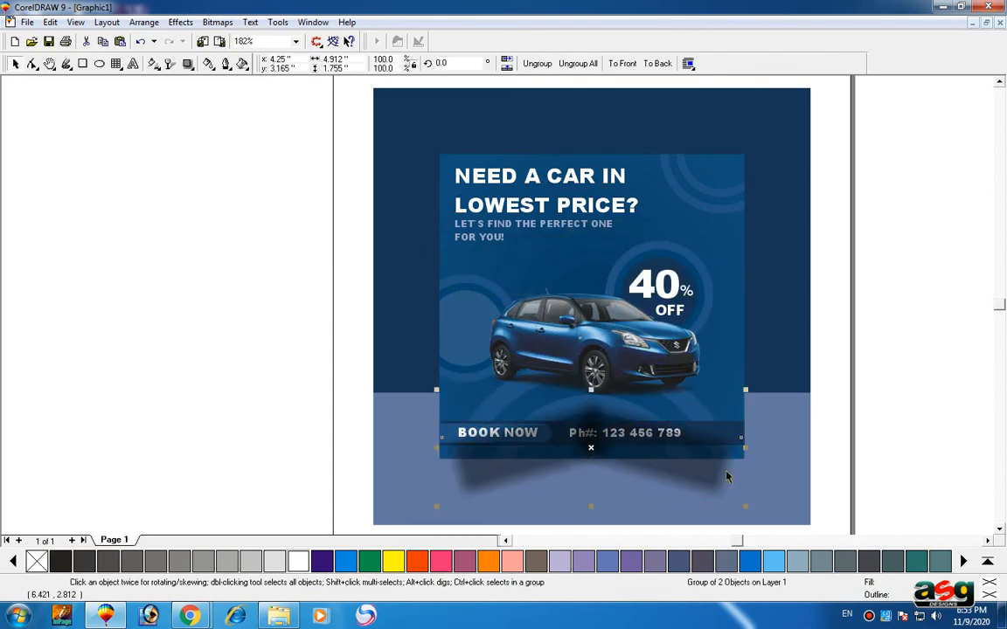
pyautogui.moveTo(743, 449); pyautogui.dragTo(753, 448)
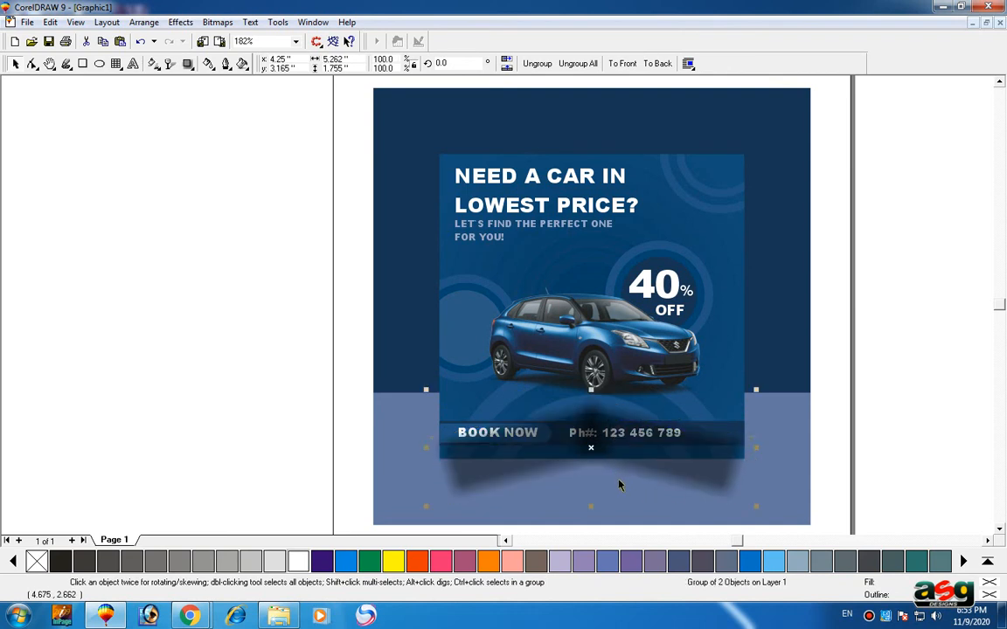
pyautogui.click(619, 485)
pyautogui.click(481, 478)
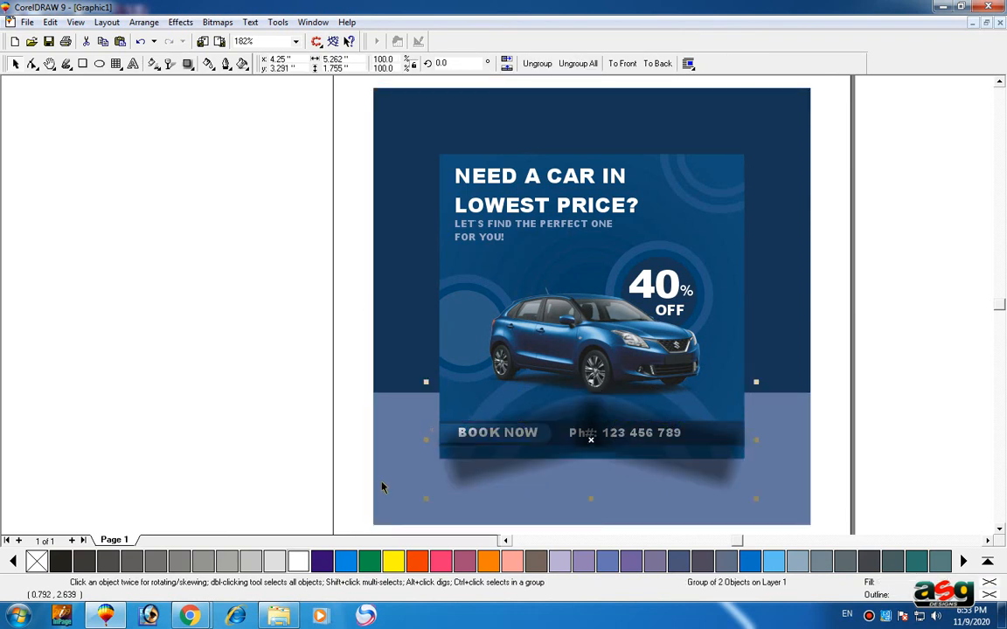
# PowerClip the shadow group inside the large outer square so it falls behind the car graphic
pyautogui.hotkey('alt', 'c')
pyautogui.press('w')
pyautogui.press('p')
pyautogui.click(379, 405)
# Group all objects of the car promotion together with the backdrop and preview the design full screen
pyautogui.press('F4')
pyautogui.press('F3')
pyautogui.press('F3')
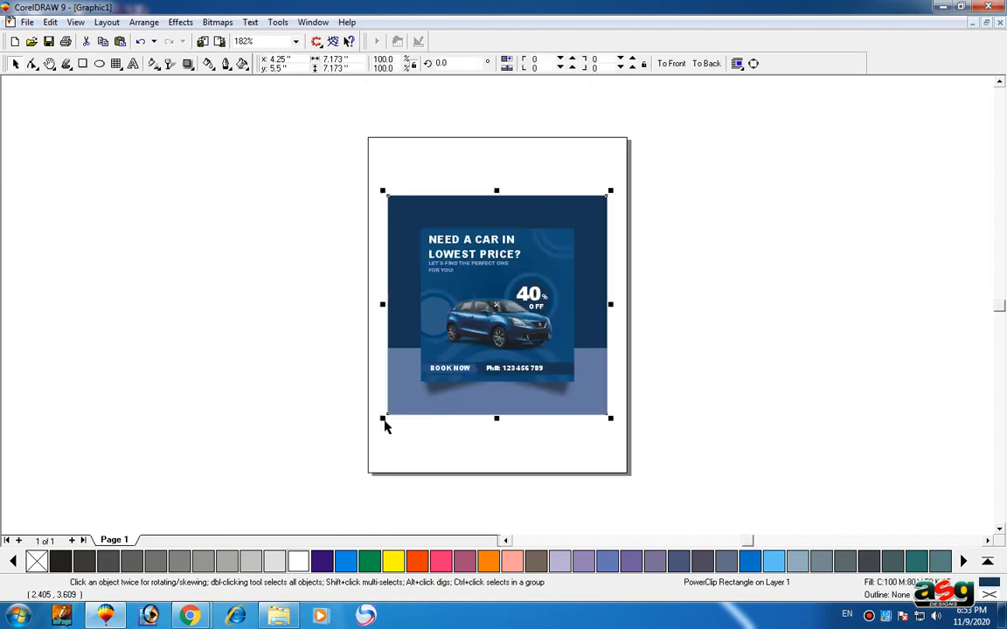
pyautogui.click(364, 302)
pyautogui.moveTo(395, 208); pyautogui.dragTo(643, 456)
pyautogui.press('F4')
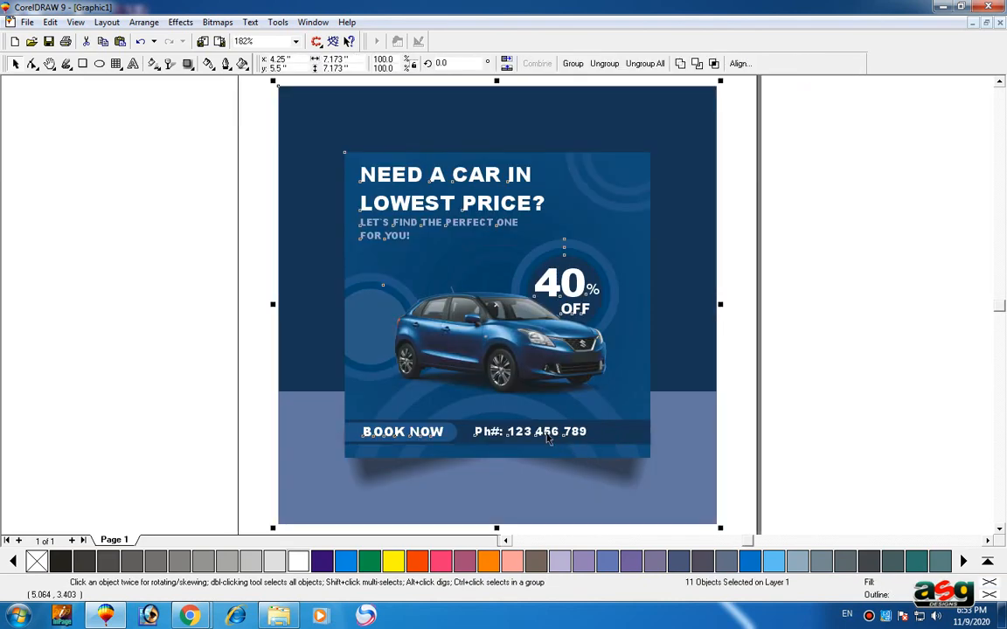
pyautogui.hotkey('ctrl', 'g')
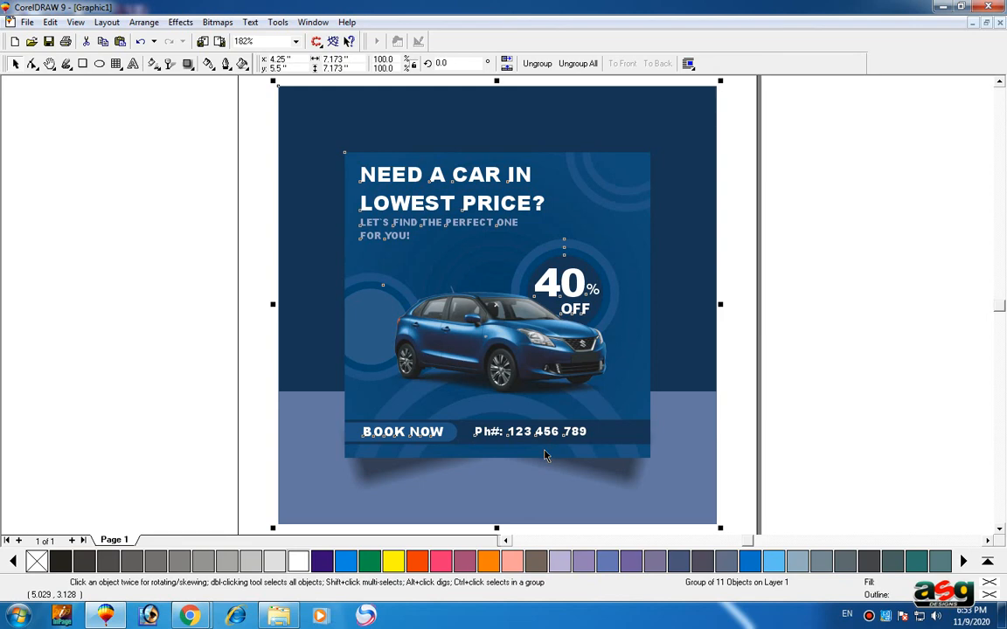
pyautogui.press('F9')
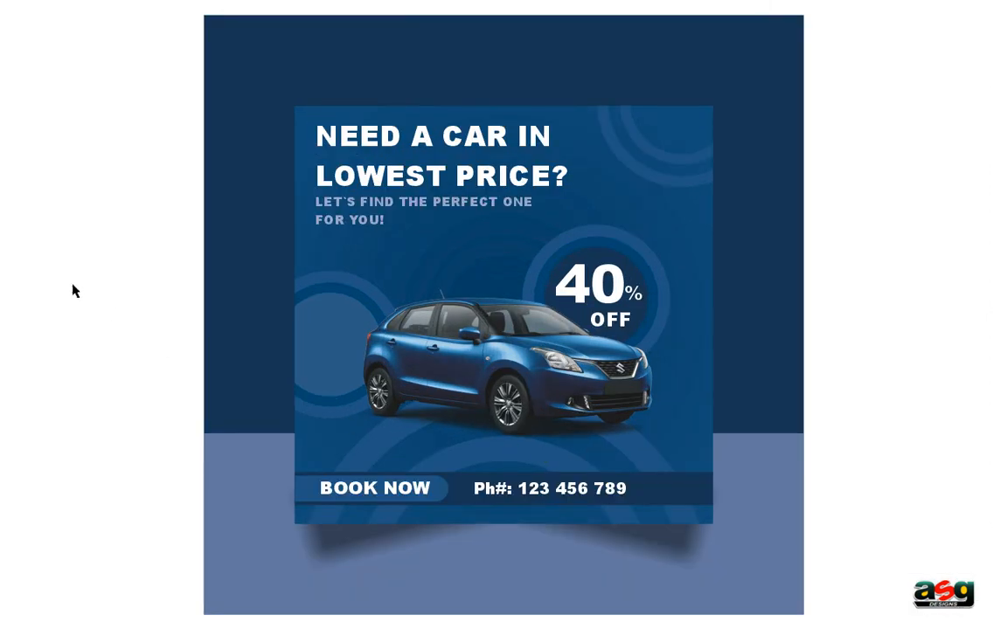
pyautogui.click(116, 328)
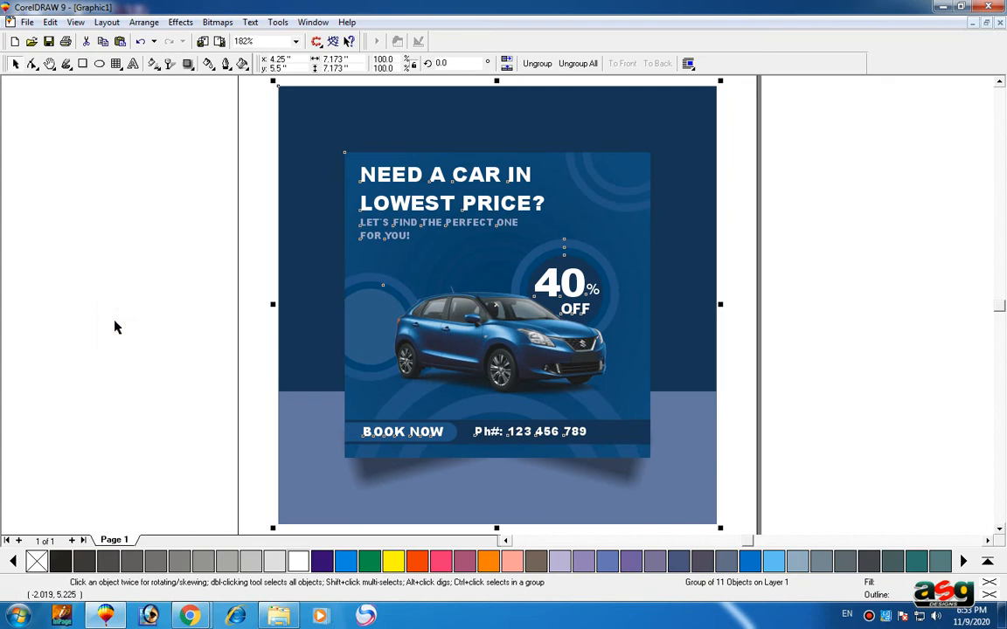